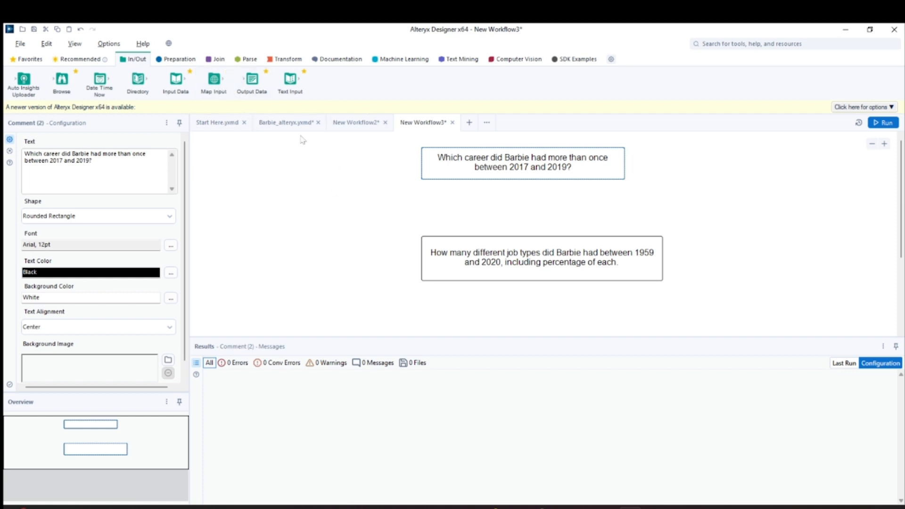
- Add an Input Data tool to the canvas and connect it to the barbie_data.csv file on the Desktop
drag(166, 84, 248, 202)
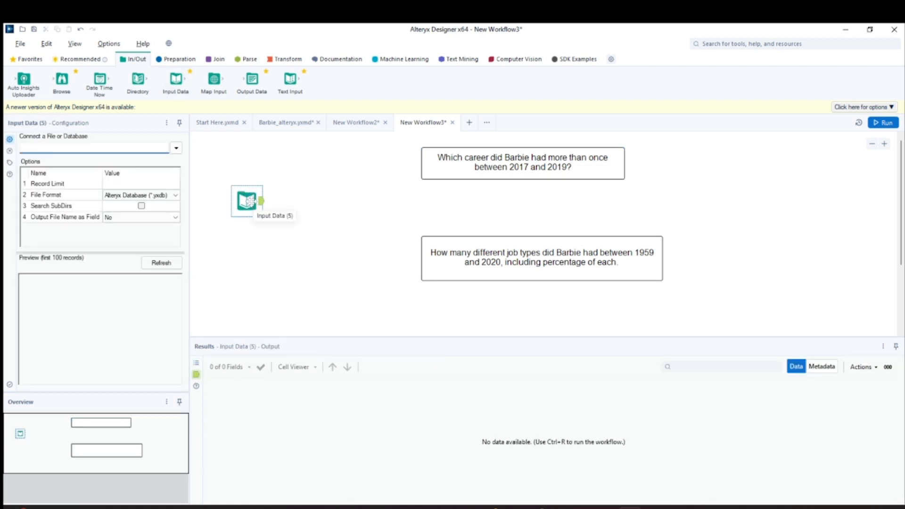
click(131, 63)
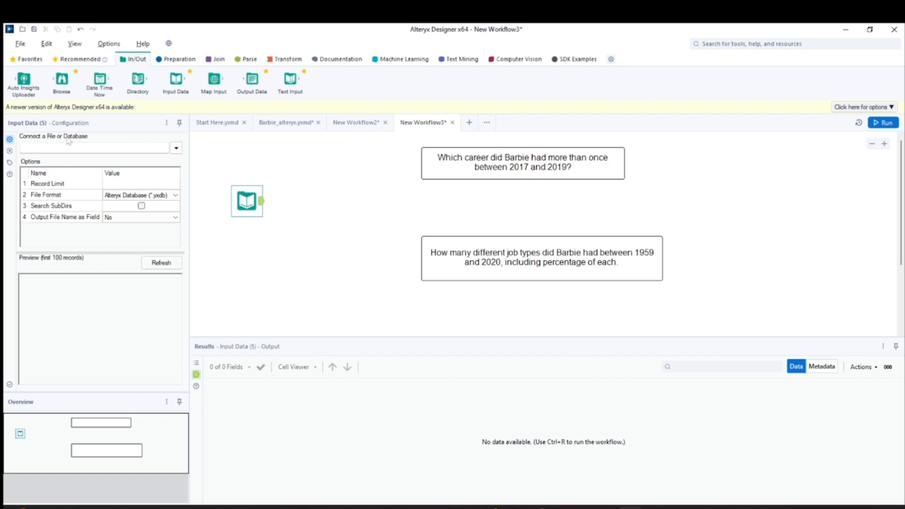
click(175, 148)
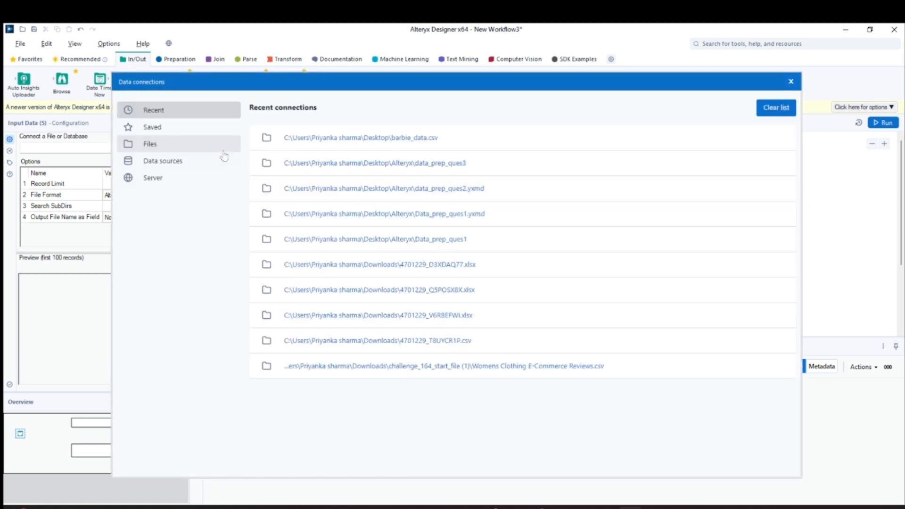
click(150, 145)
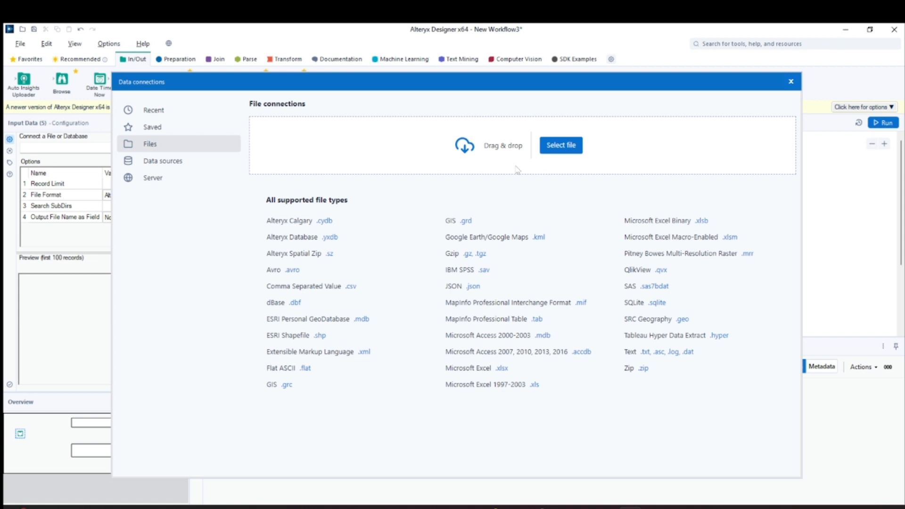
click(559, 150)
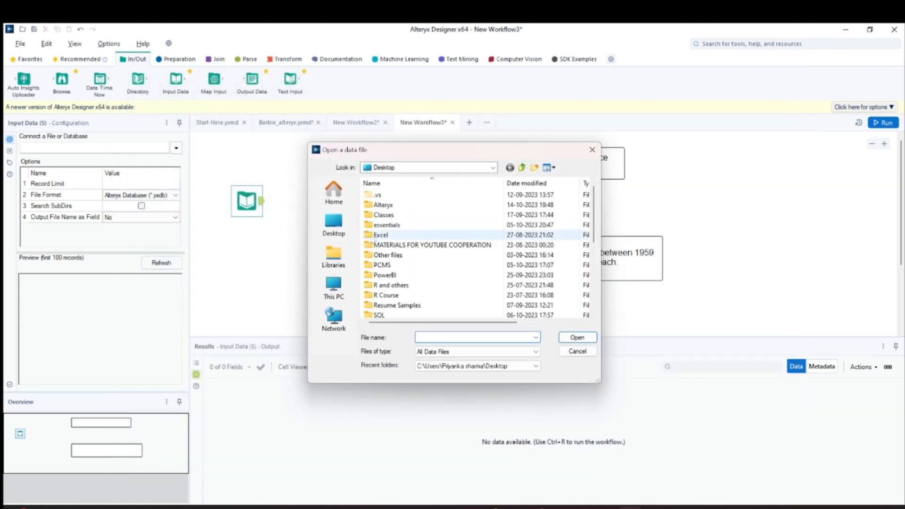
click(334, 224)
scroll(407, 273, down, 3)
scroll(407, 272, down, 10)
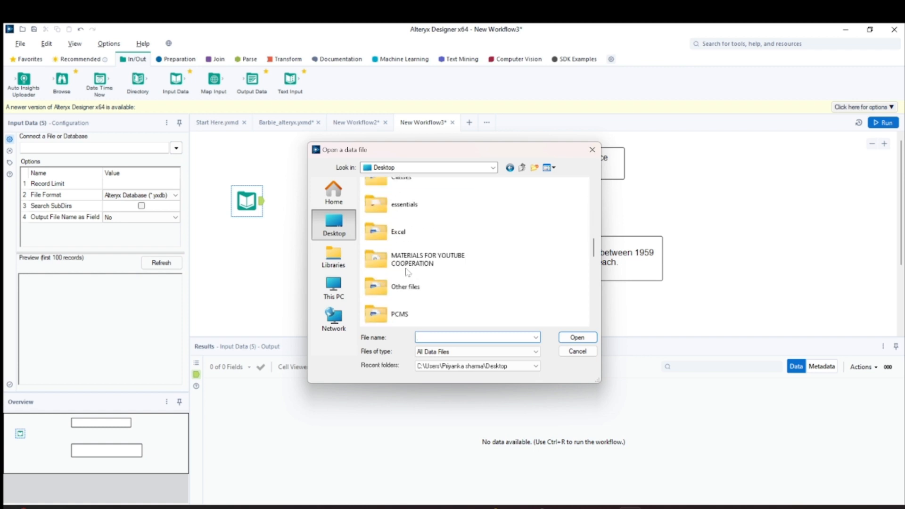
scroll(407, 272, down, 2)
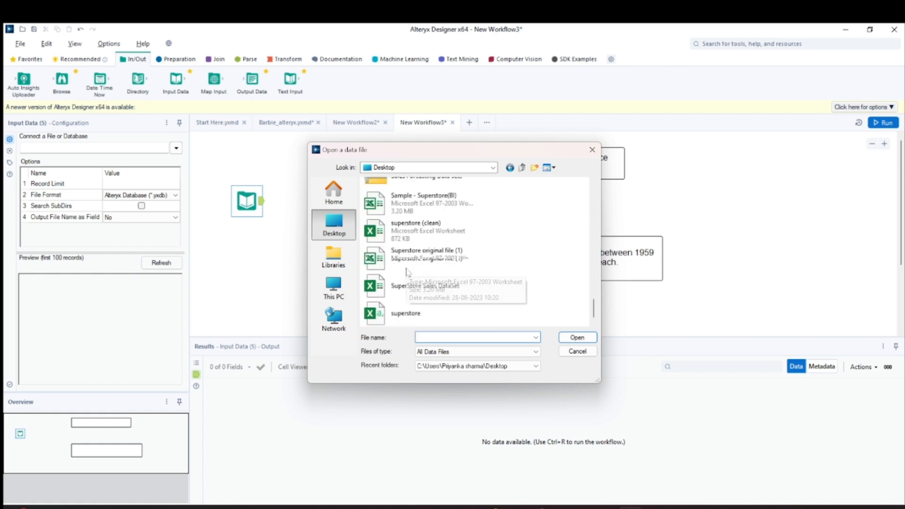
scroll(407, 272, up, 4)
click(407, 263)
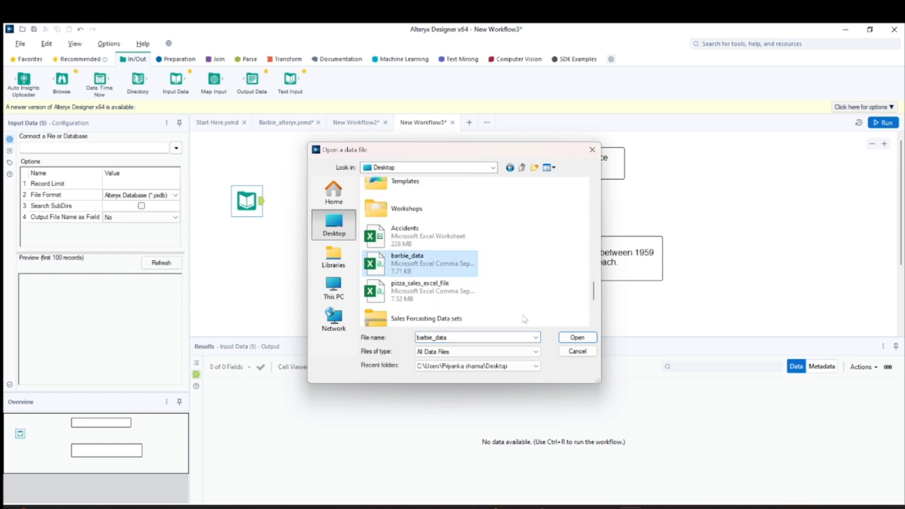
click(577, 337)
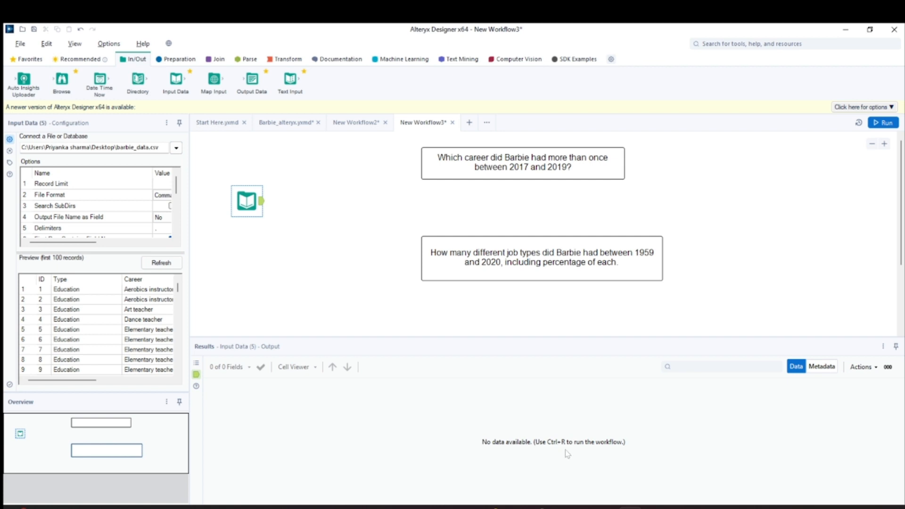
- Run the workflow and enlarge the results pane
click(883, 122)
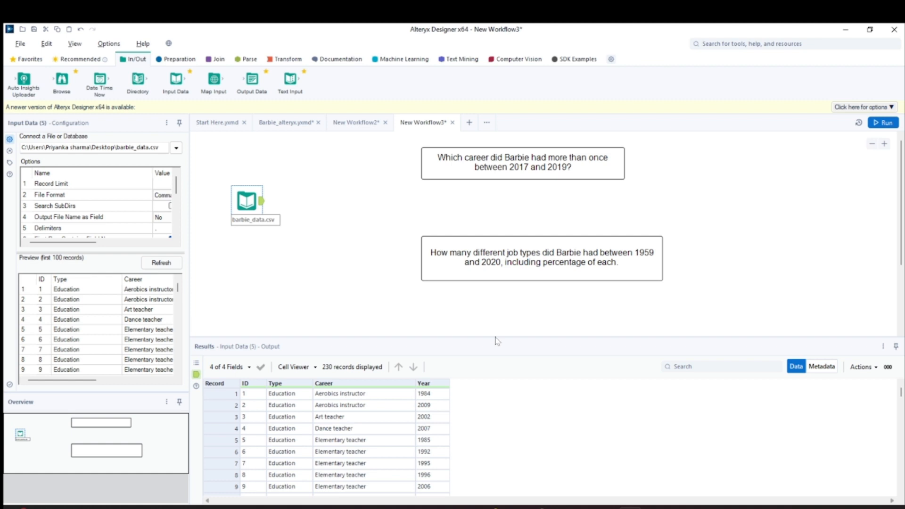
drag(492, 336, 495, 289)
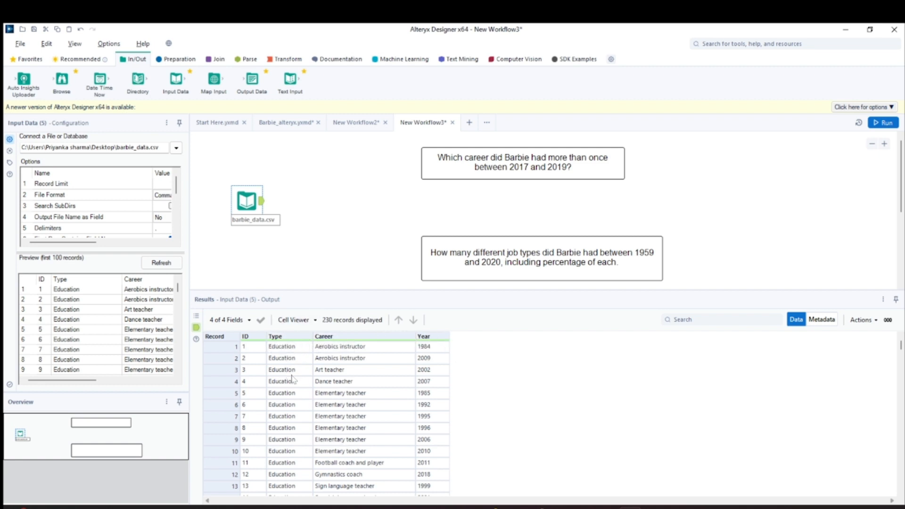
- Browse the loaded Barbie records in the results grid alongside the question comments
scroll(293, 378, down, 8)
scroll(291, 421, down, 3)
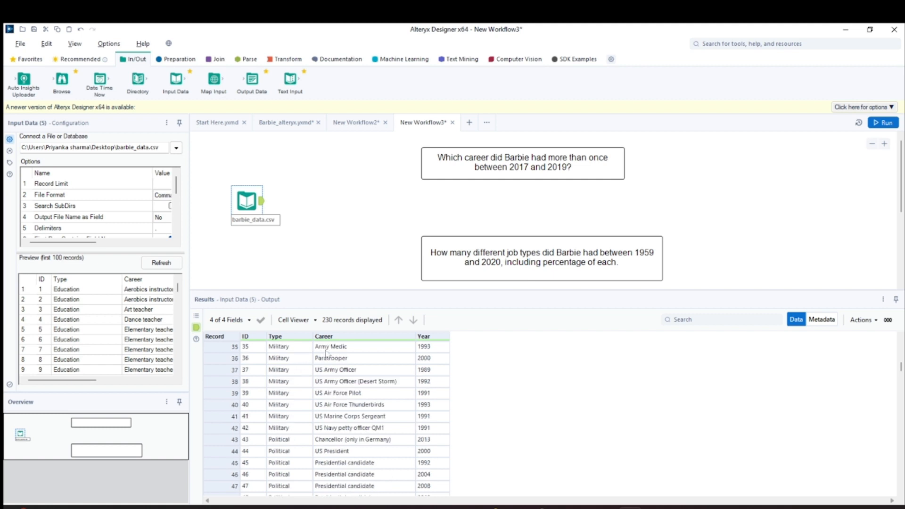
scroll(304, 411, up, 11)
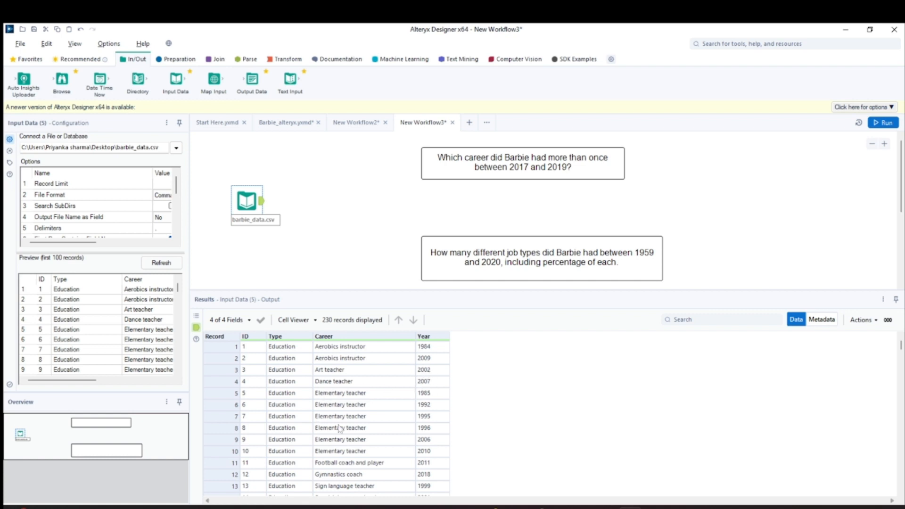
scroll(355, 431, down, 3)
scroll(355, 431, up, 3)
click(544, 167)
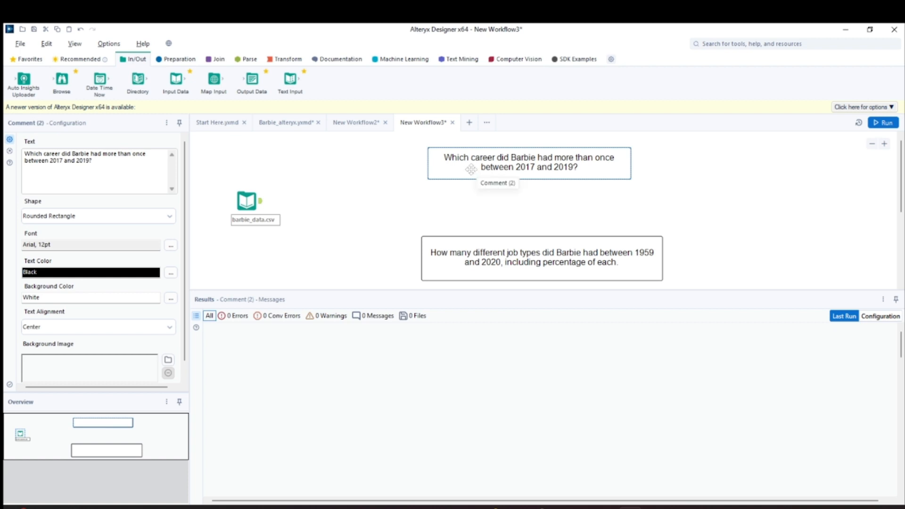
click(247, 201)
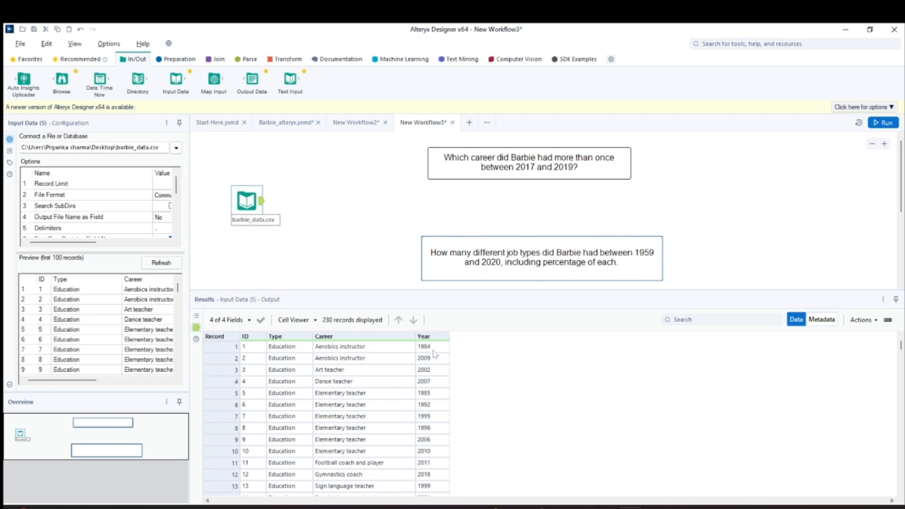
scroll(440, 429, down, 20)
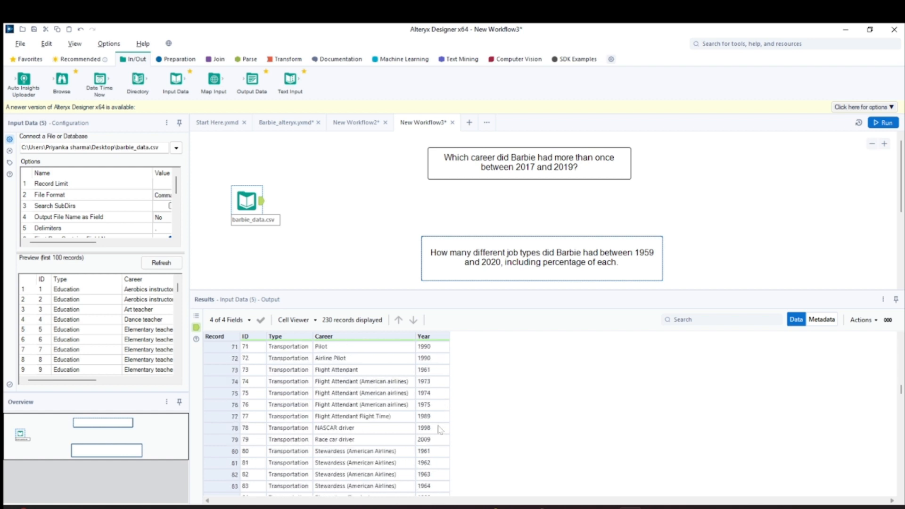
scroll(440, 429, up, 20)
scroll(440, 428, down, 6)
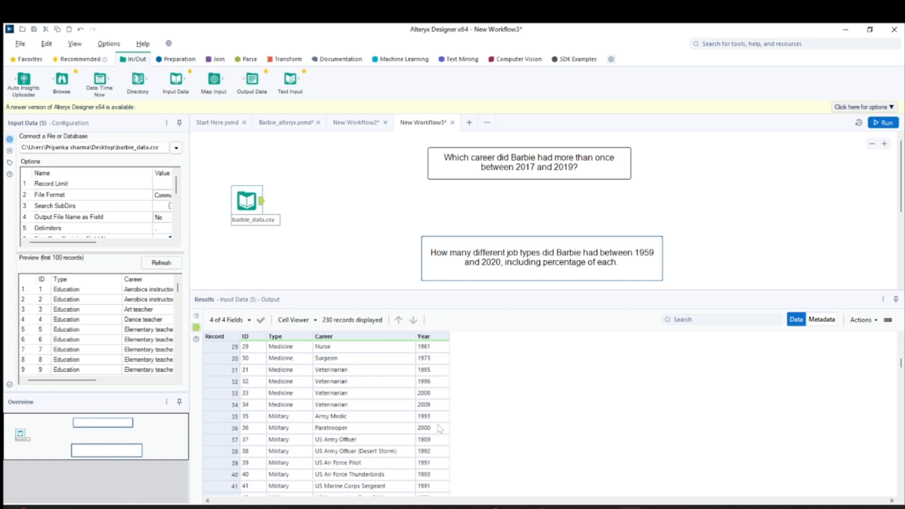
scroll(418, 462, up, 9)
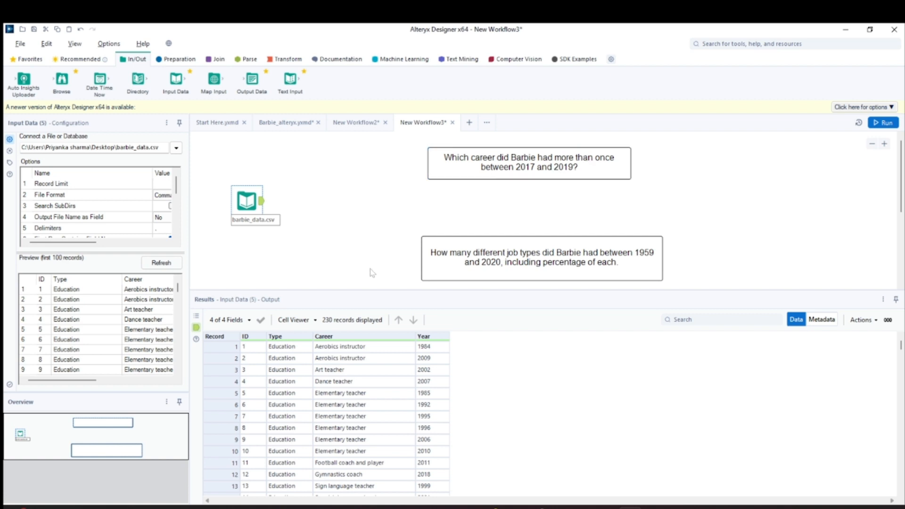
click(433, 149)
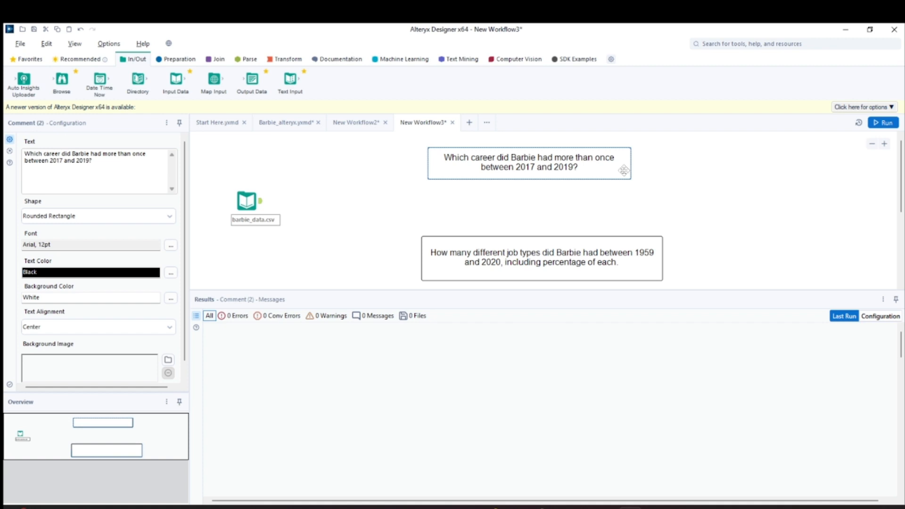
- Add a Comment tool at the top of the canvas reading "Barbie Case Study"
click(342, 62)
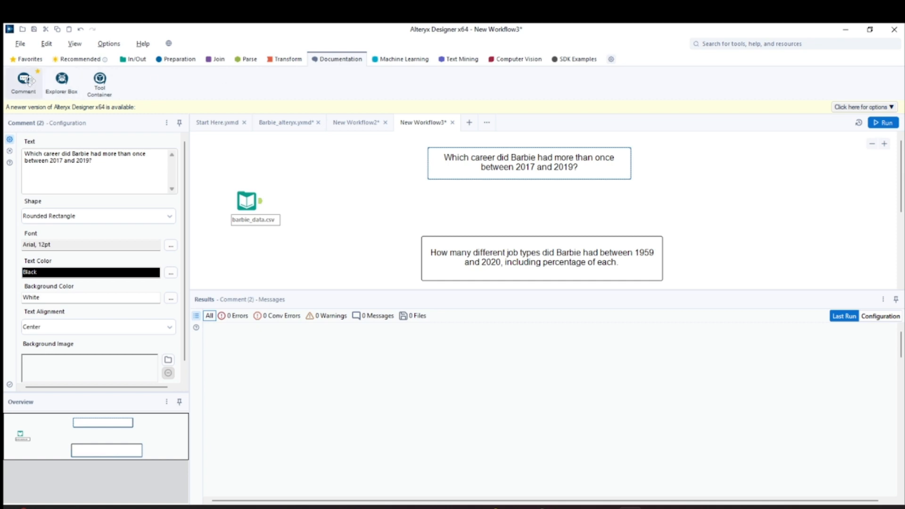
drag(24, 78, 334, 146)
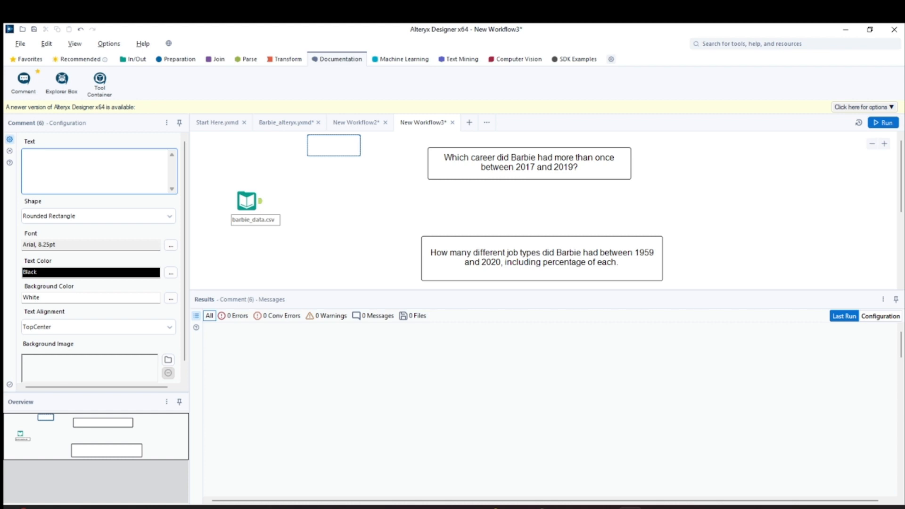
text(Barbie Case Study)
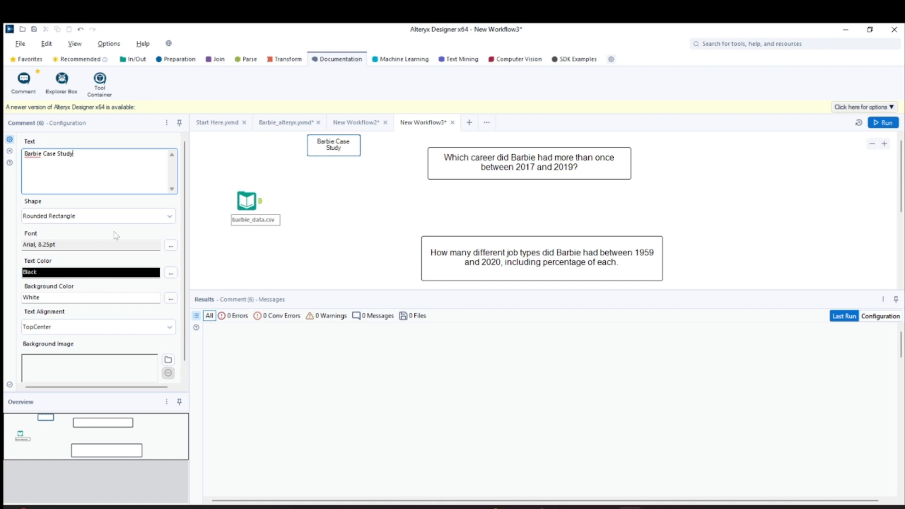
- Set the comment's shape to Ellipse and its font to Bodoni MT, Regular, 12 pt
click(133, 218)
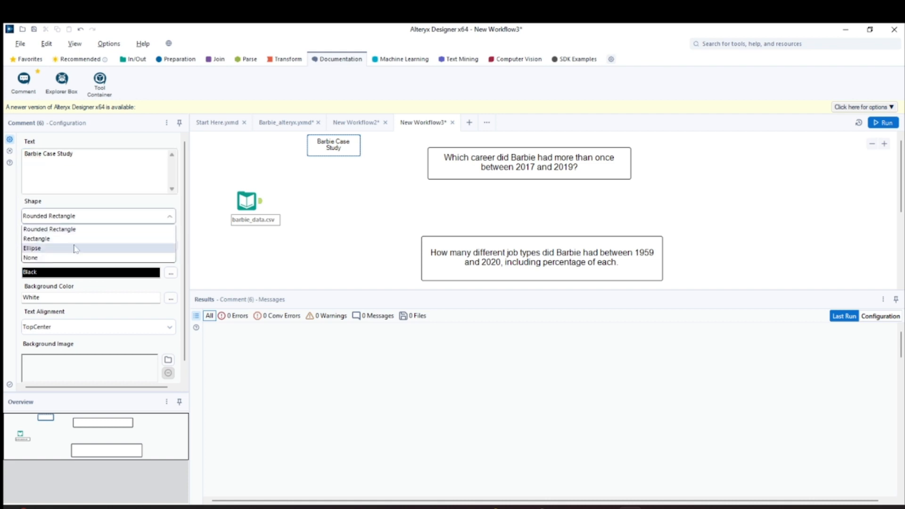
click(45, 250)
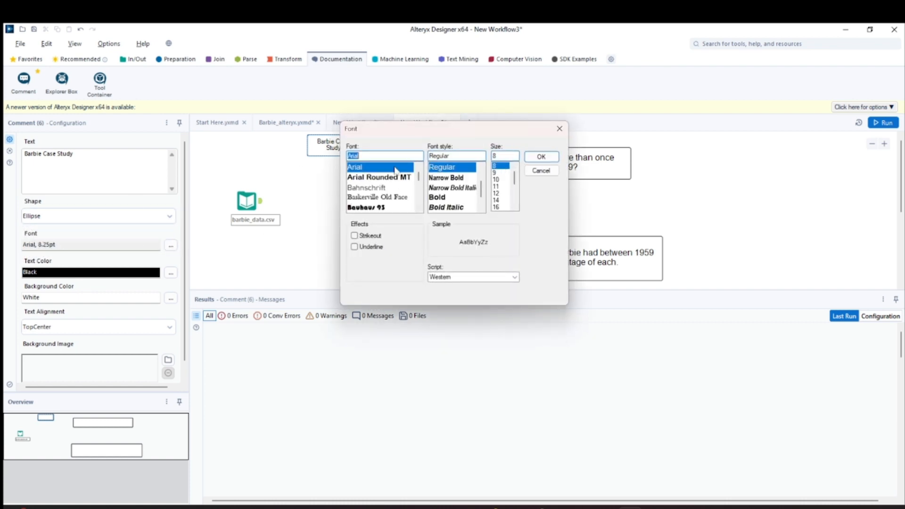
scroll(368, 203, down, 2)
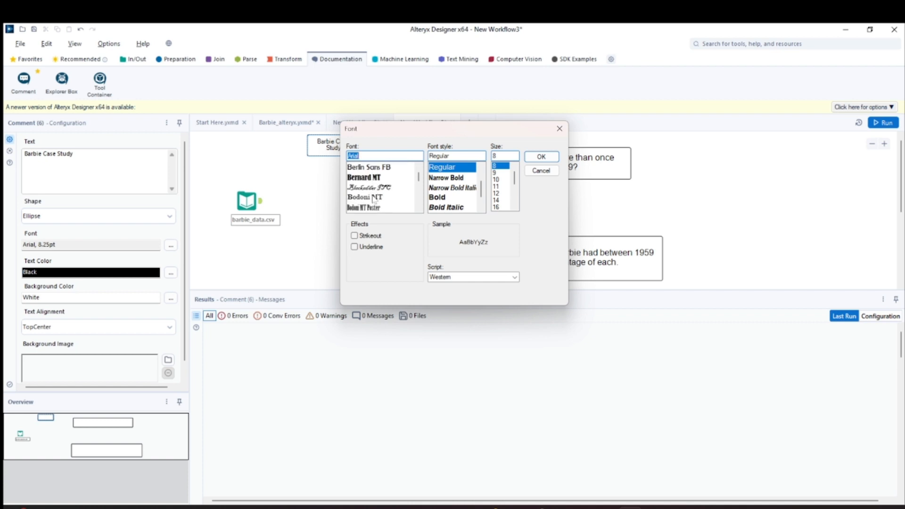
click(374, 198)
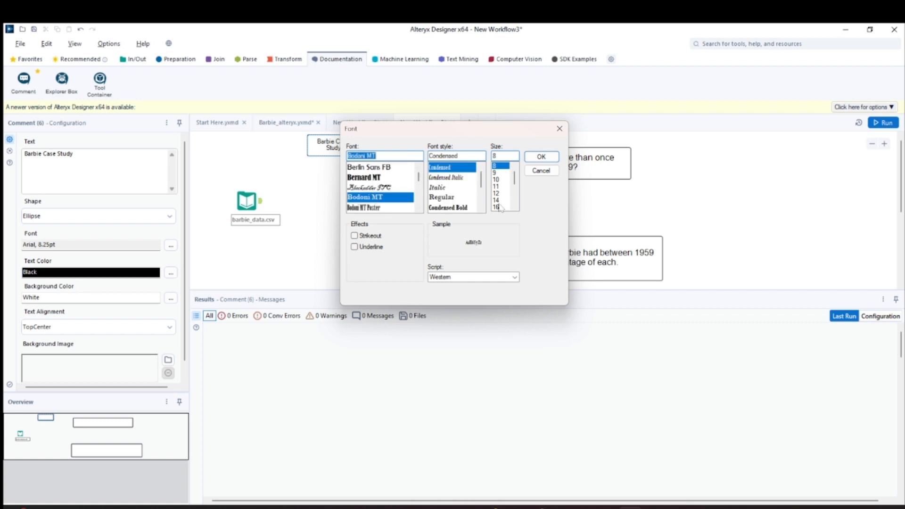
click(496, 193)
click(445, 198)
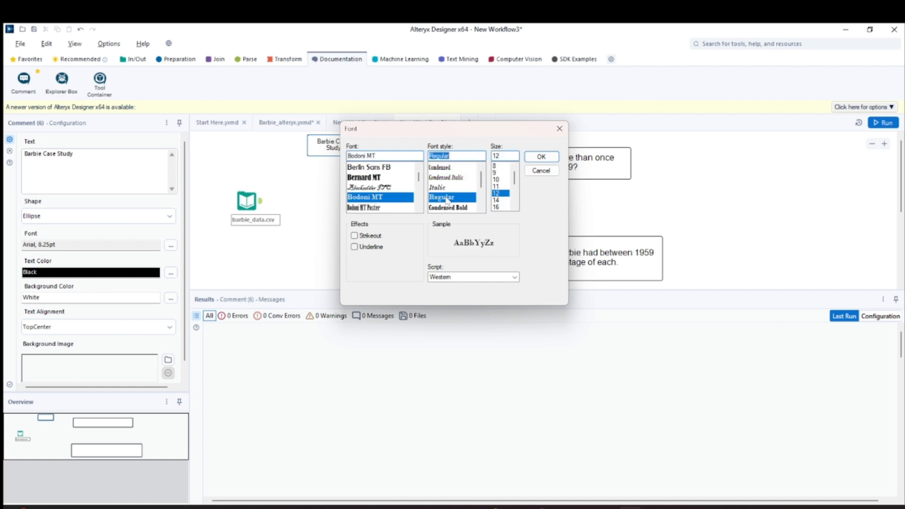
click(445, 189)
click(446, 197)
click(541, 157)
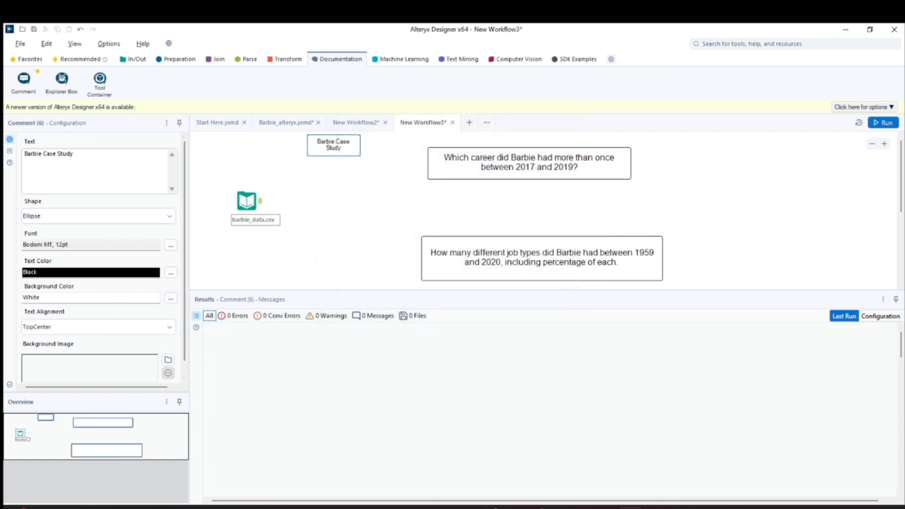
- Set the comment's background colour to Silver
click(171, 272)
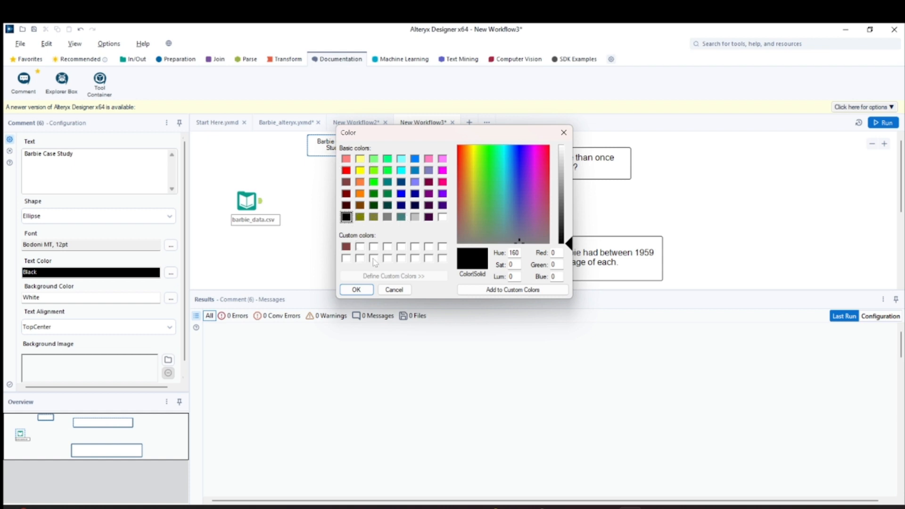
click(357, 290)
click(171, 298)
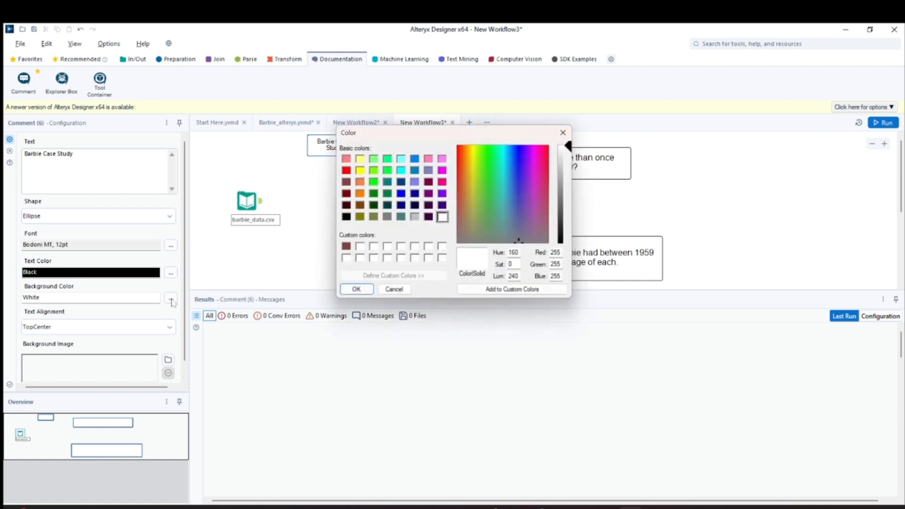
click(415, 217)
click(356, 289)
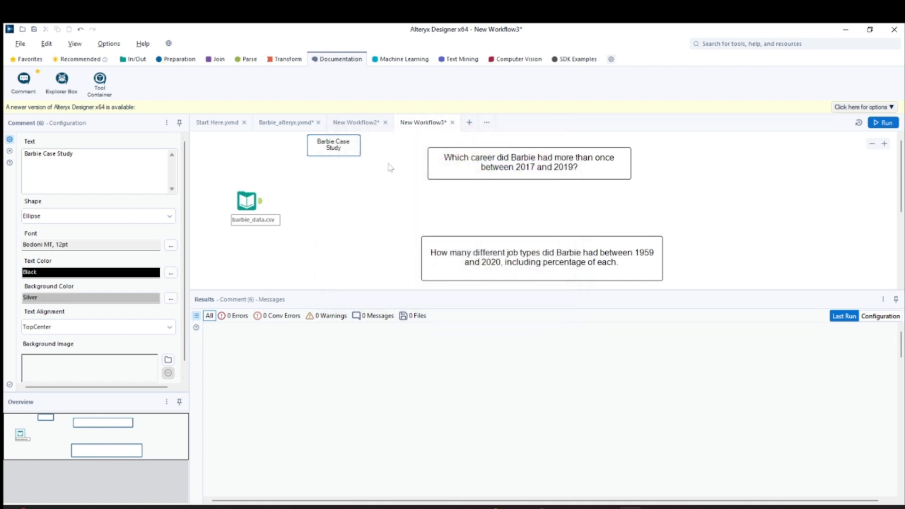
- Enlarge the comment box and set its text alignment to Center
click(894, 124)
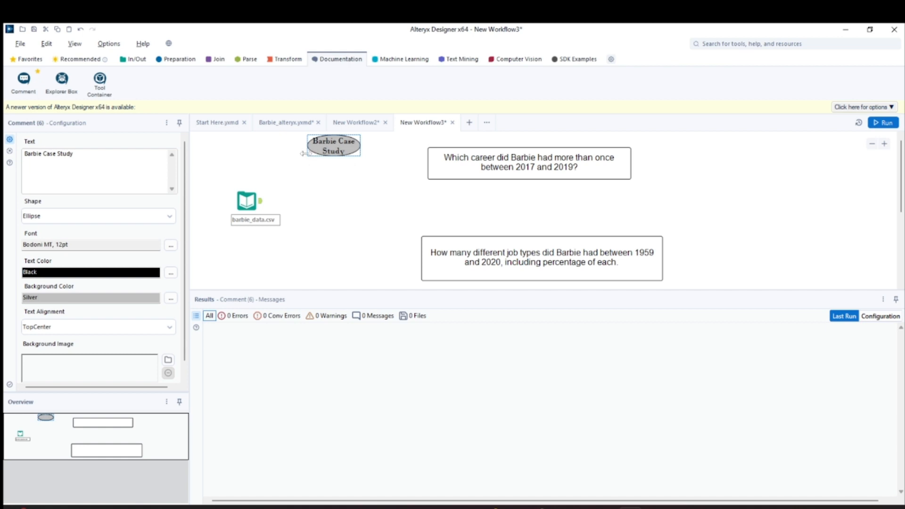
drag(304, 158, 276, 173)
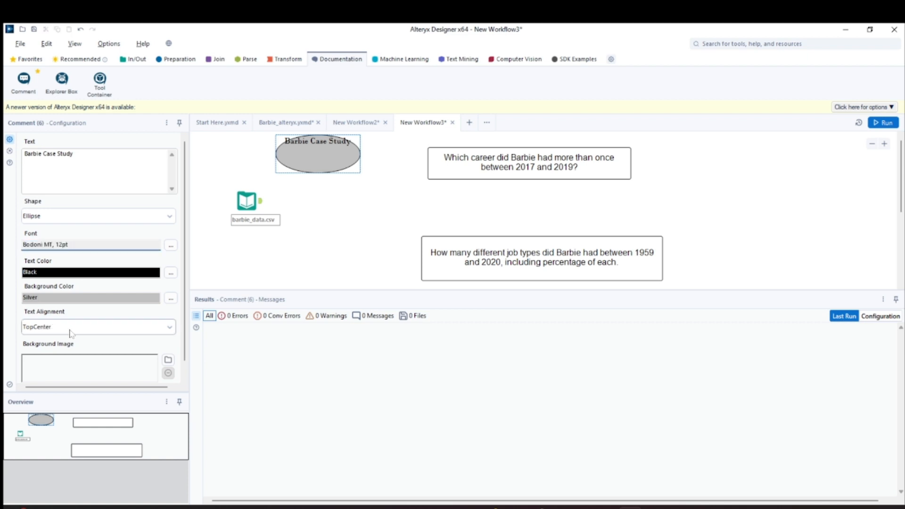
click(52, 327)
click(33, 349)
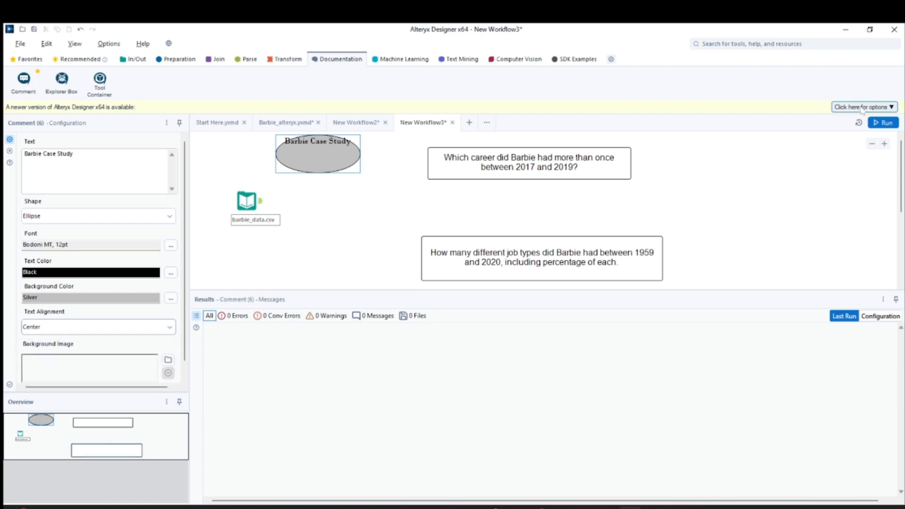
- Run the workflow and move the Barbie Case Study title comment slightly to the right
click(878, 126)
drag(285, 171, 304, 172)
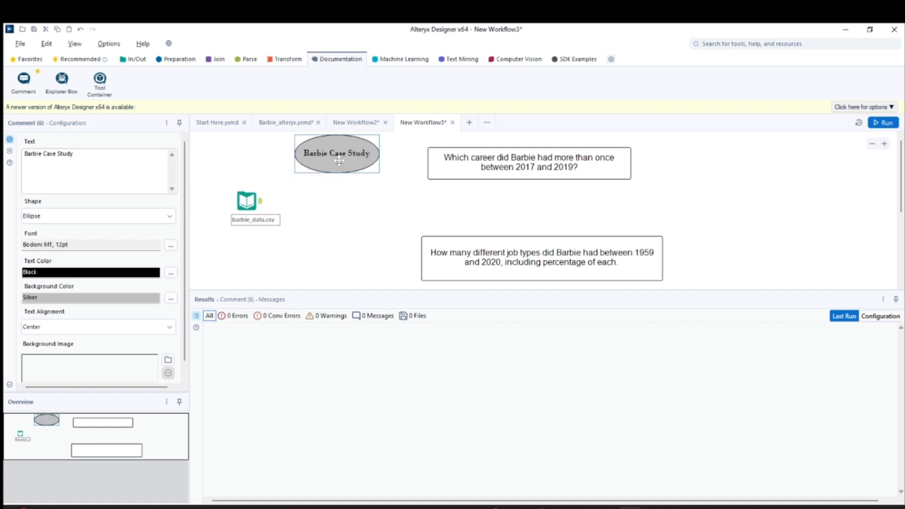
click(299, 176)
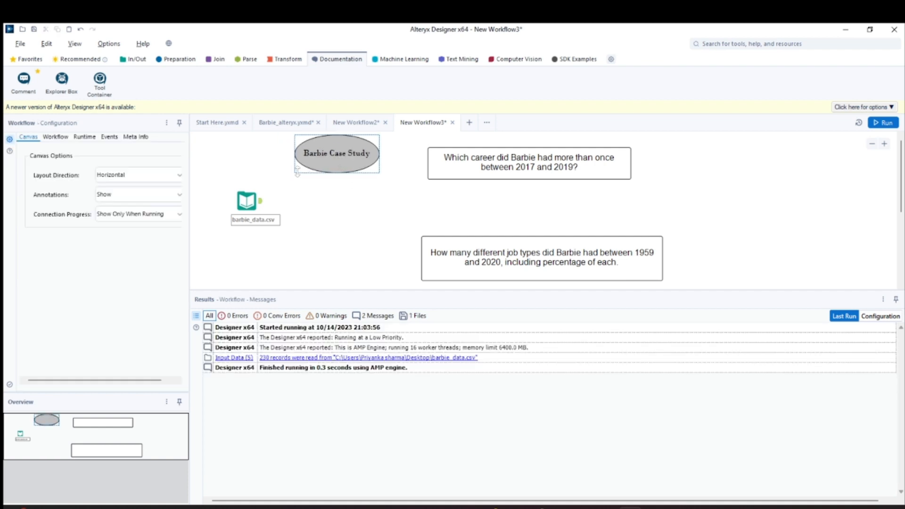
- Resize the title comment so the ellipse is wider and taller
click(298, 171)
drag(292, 175, 277, 182)
drag(318, 161, 332, 160)
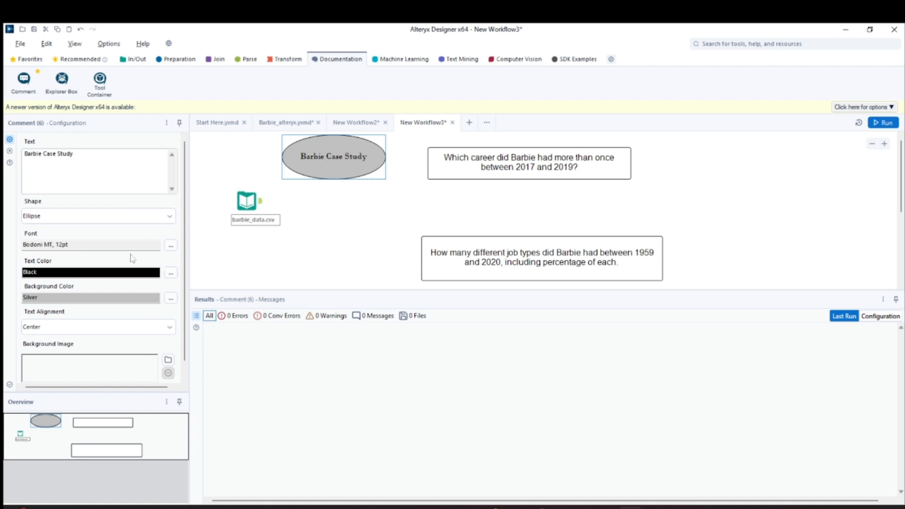
- Change the title comment's font to Arial Narrow, 12 pt
click(166, 246)
scroll(444, 198, up, 1)
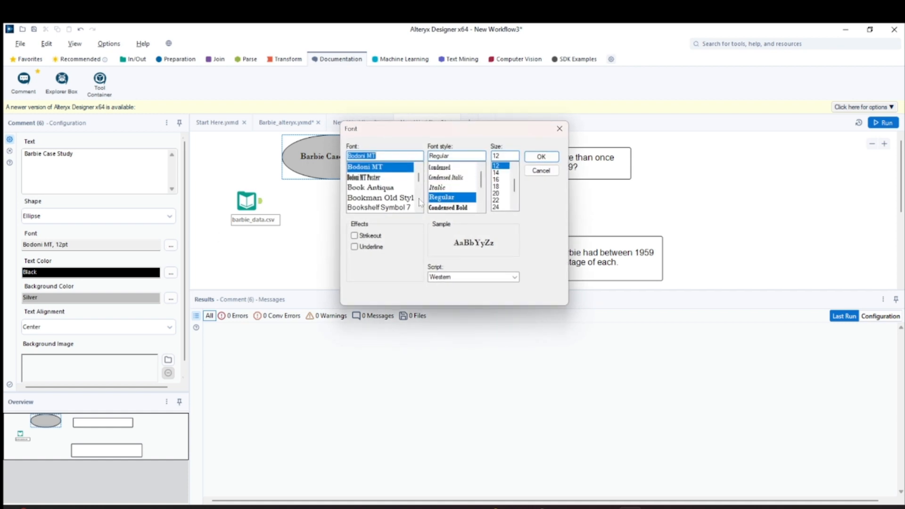
scroll(382, 193, up, 5)
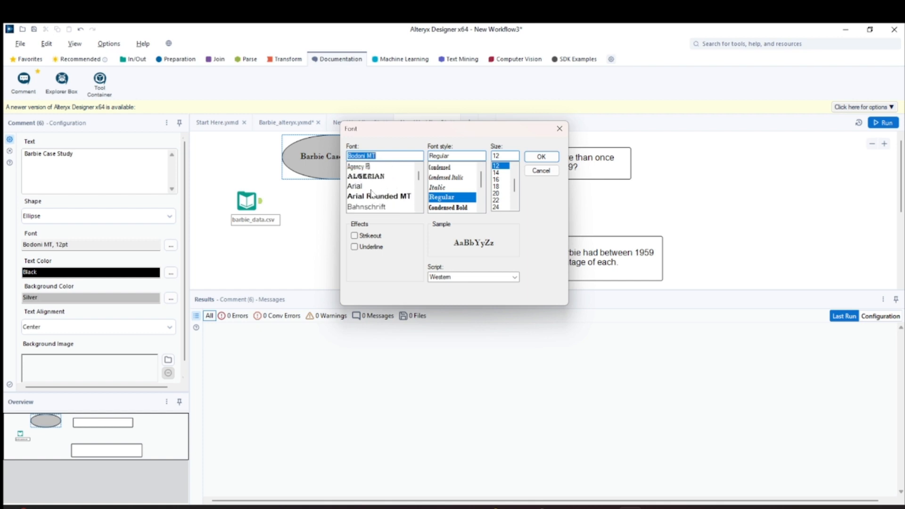
click(357, 188)
click(440, 167)
click(541, 157)
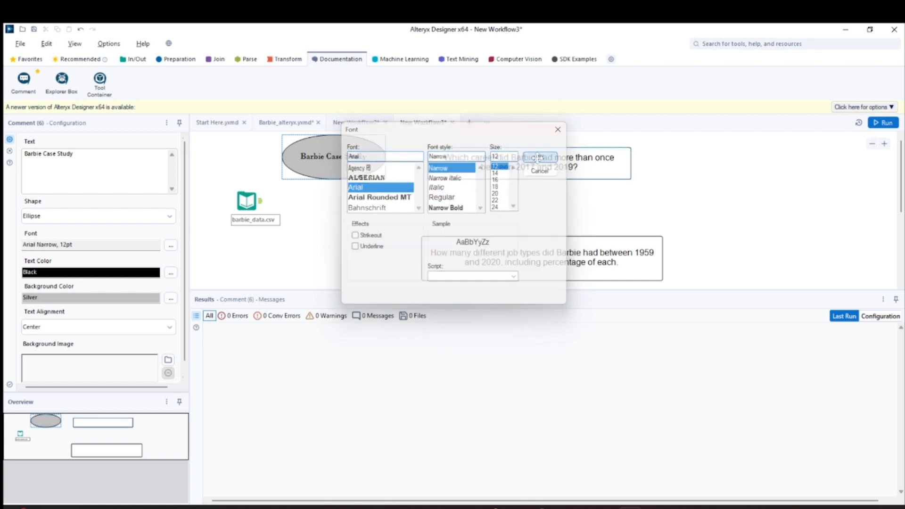
- Run the workflow and review the question comment and the input data records
click(890, 123)
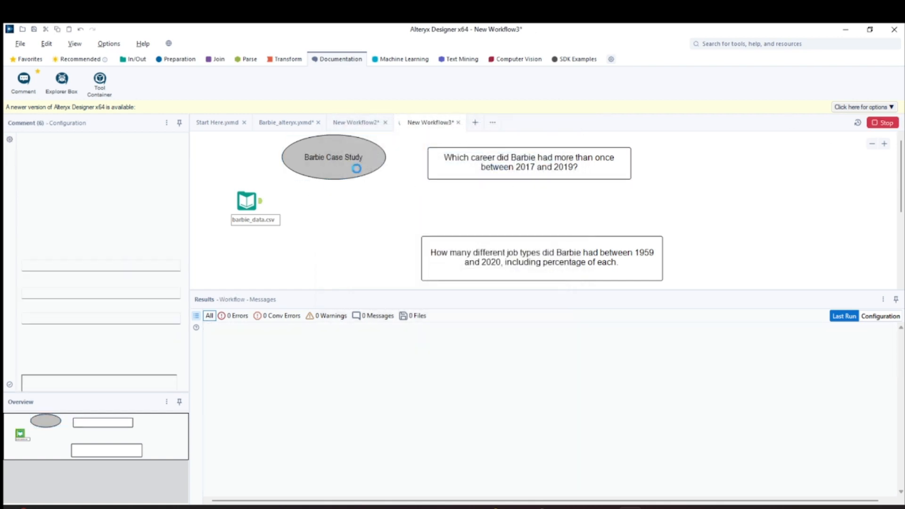
click(510, 166)
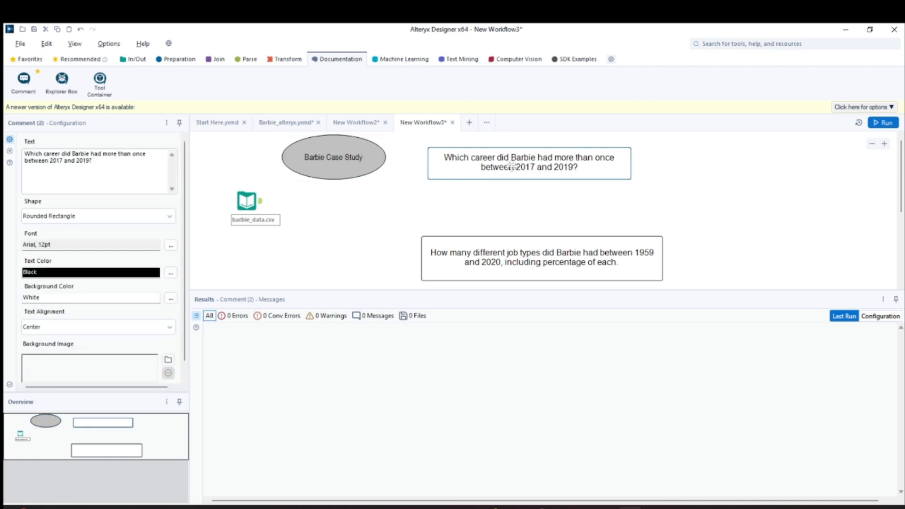
click(246, 201)
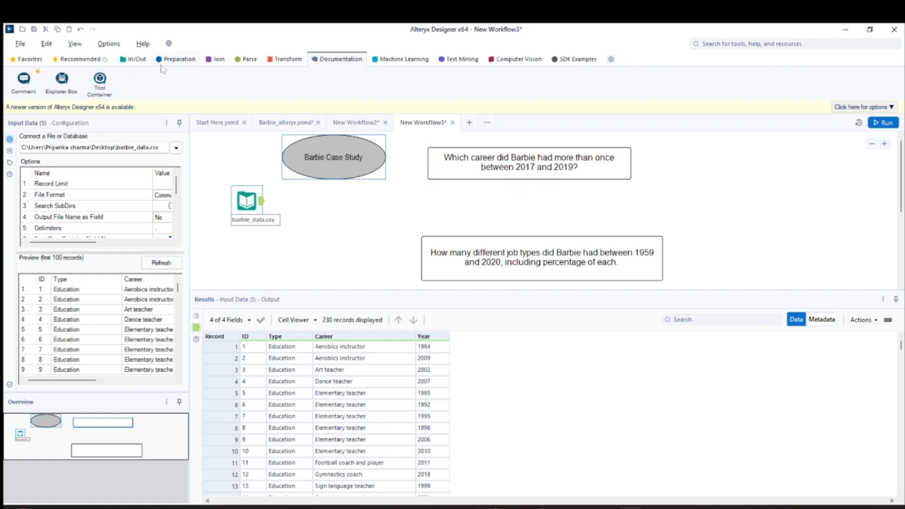
- Add a Filter tool connected after the barbie_data.csv input and switch it to a custom filter
click(179, 59)
drag(99, 80, 316, 202)
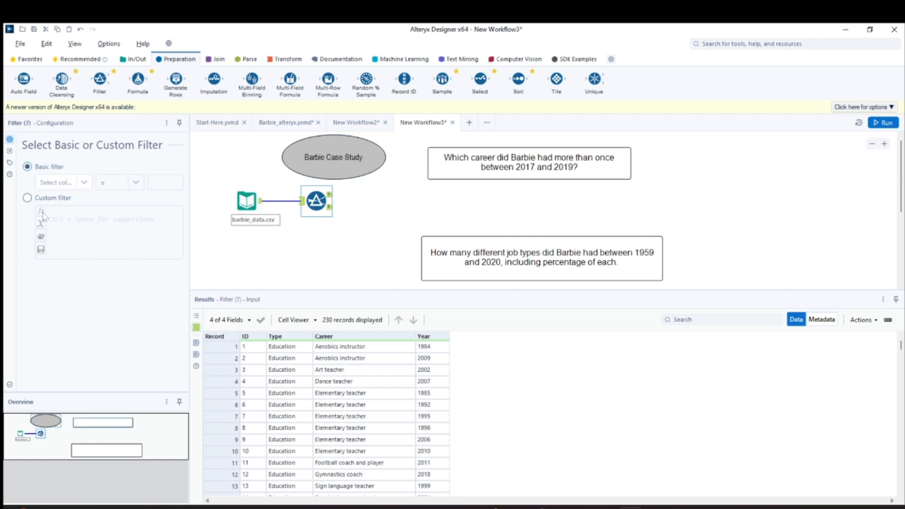
click(28, 199)
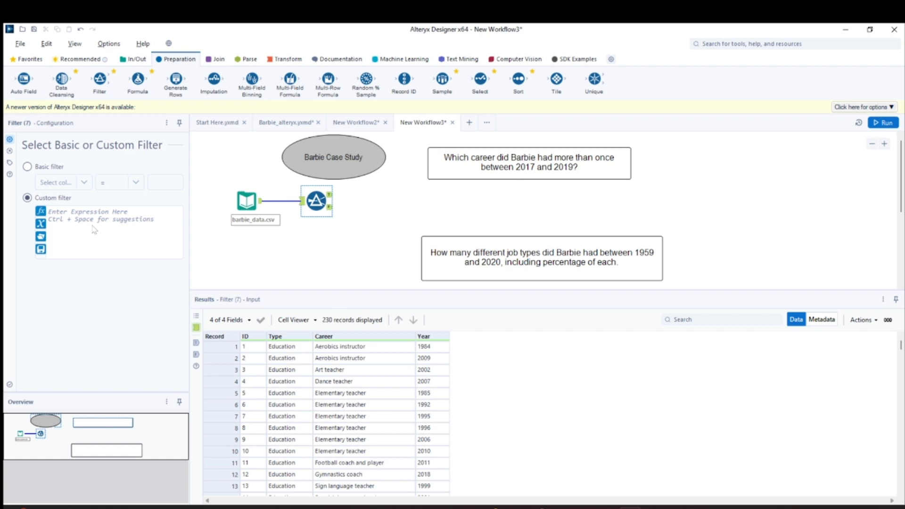
- Enter the custom filter expression [Year] > "2016" AND [Year] < "2020" and run the workflow
text([yea)
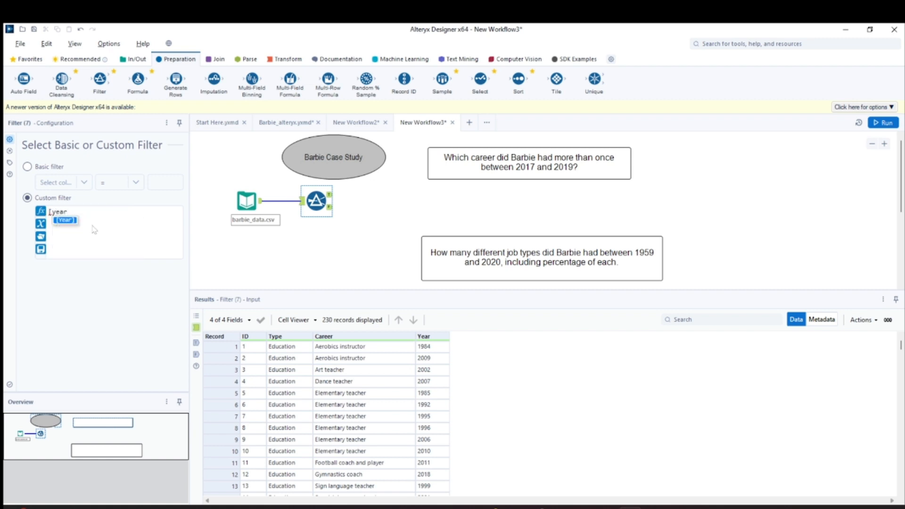
text(r)
key(Return)
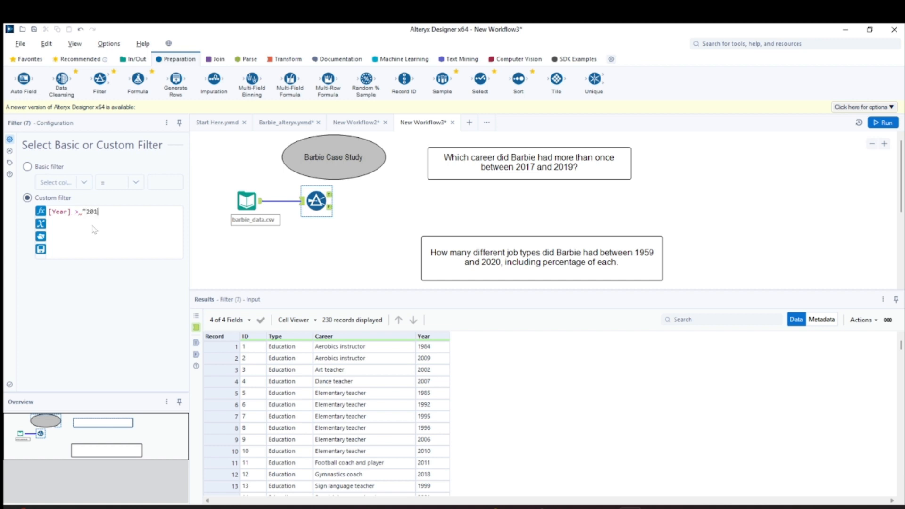
text(> "2016" AND  [YEAR)
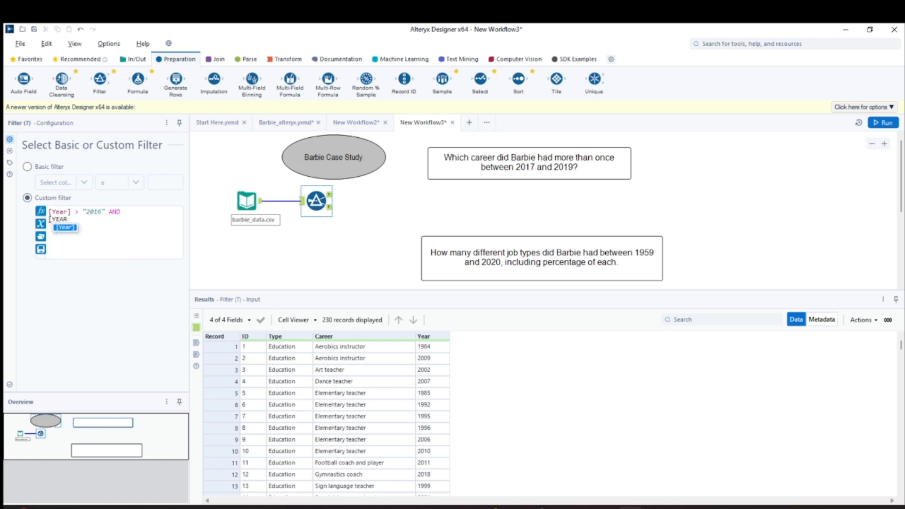
key(Return)
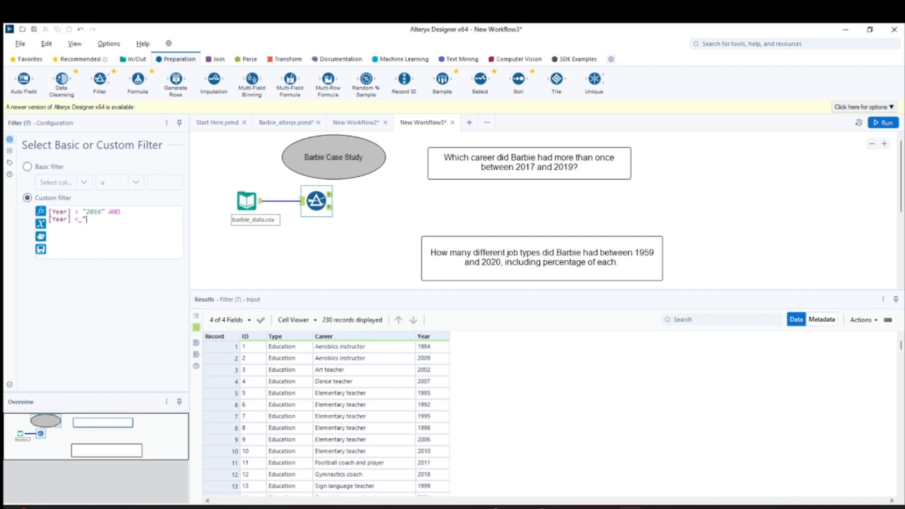
text(< "2020")
click(330, 195)
click(884, 123)
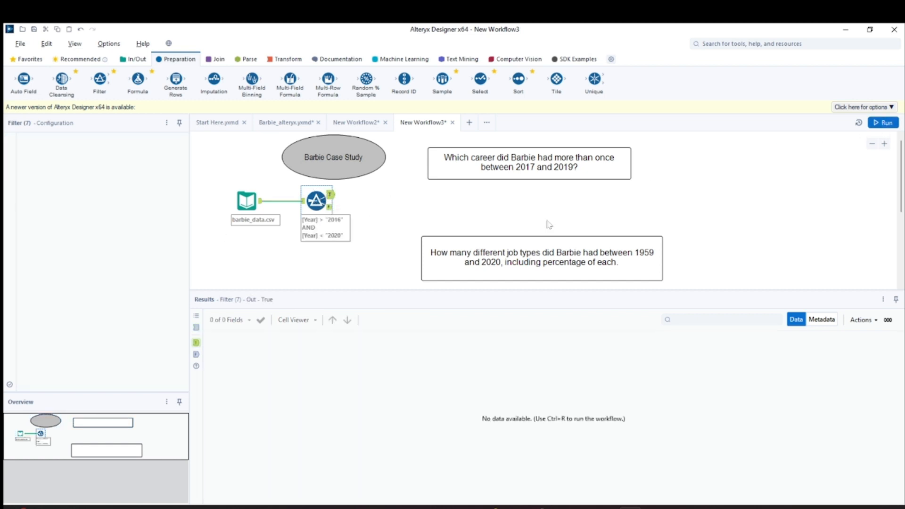
- Inspect the Filter's True and False output records
click(302, 208)
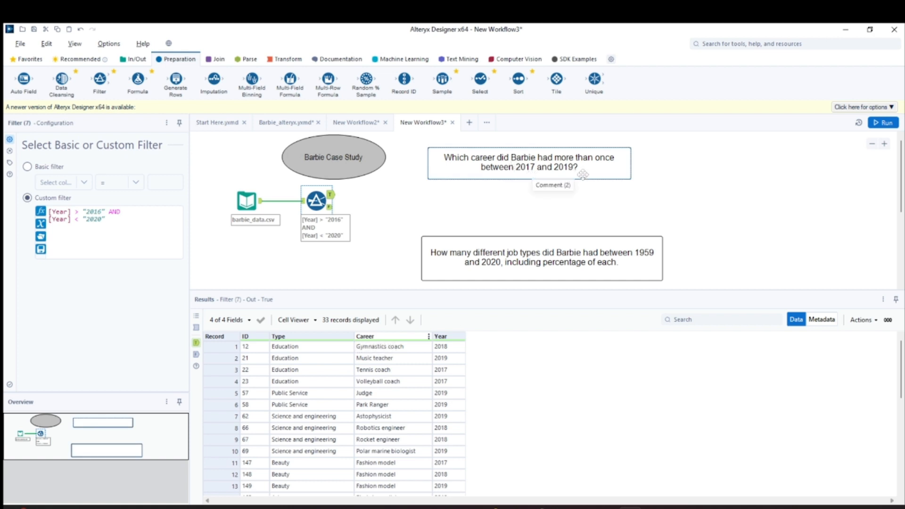
scroll(468, 431, down, 5)
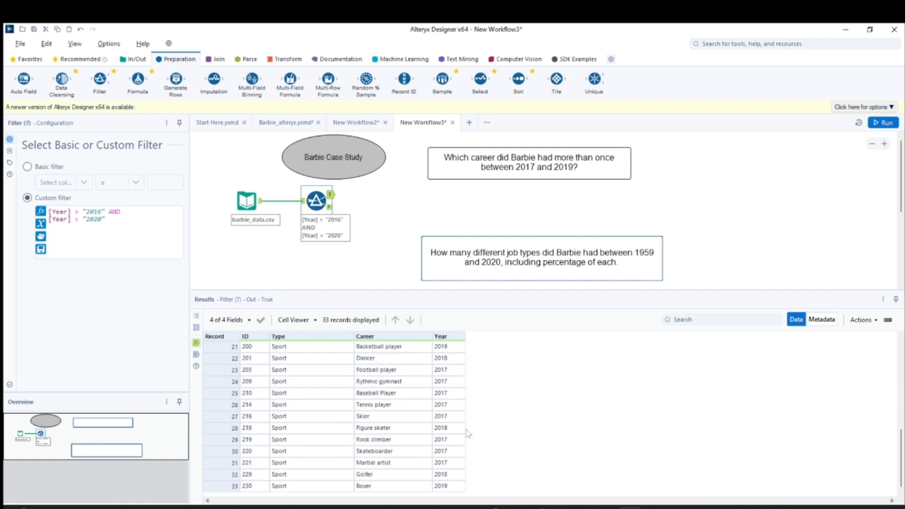
scroll(468, 434, up, 5)
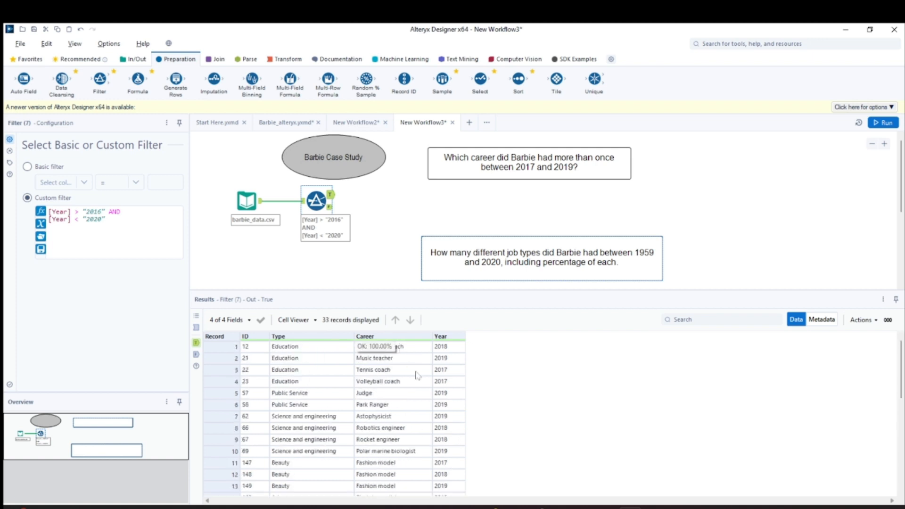
click(331, 207)
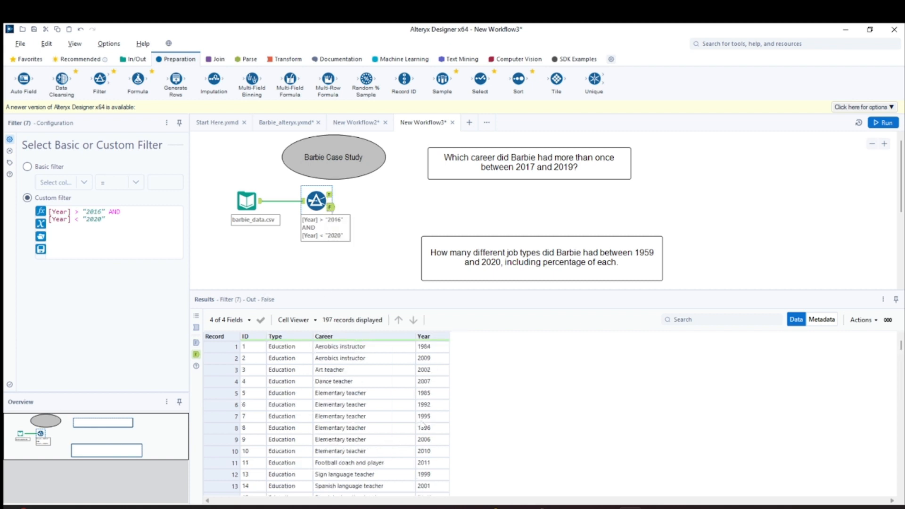
scroll(424, 427, down, 12)
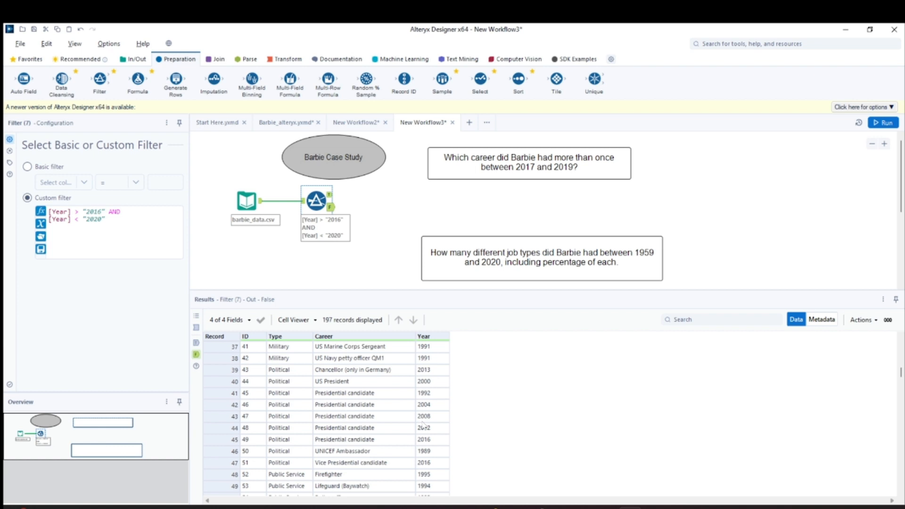
scroll(422, 425, up, 12)
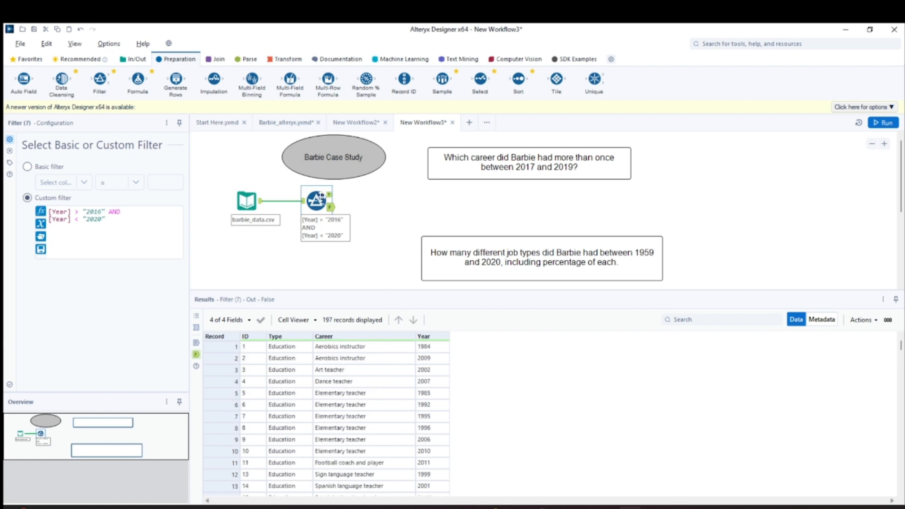
click(330, 196)
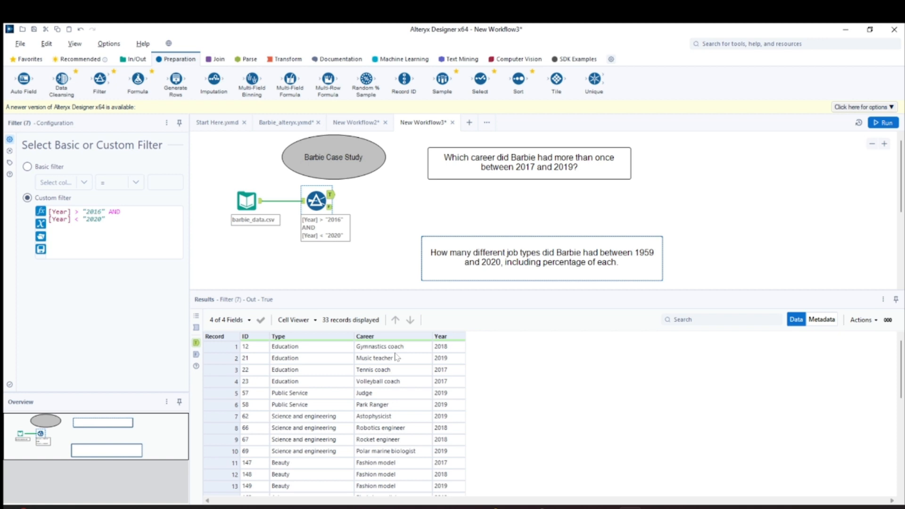
- Add a Summarize tool on the Filter's True output computing the Mode of Career, then run the workflow
click(283, 59)
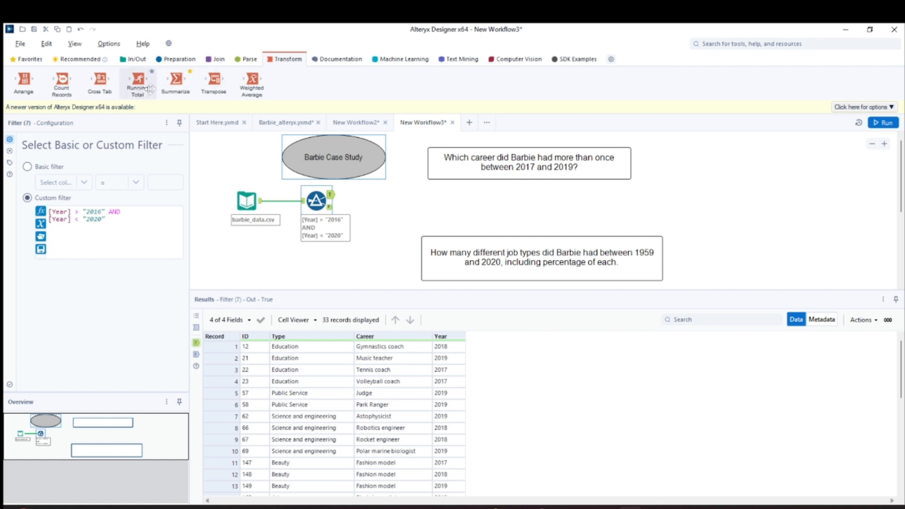
drag(175, 83, 419, 198)
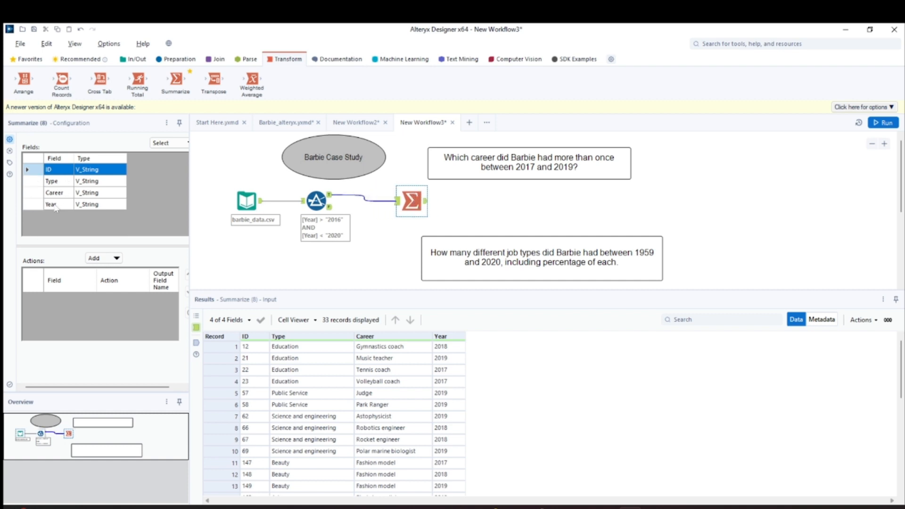
click(37, 193)
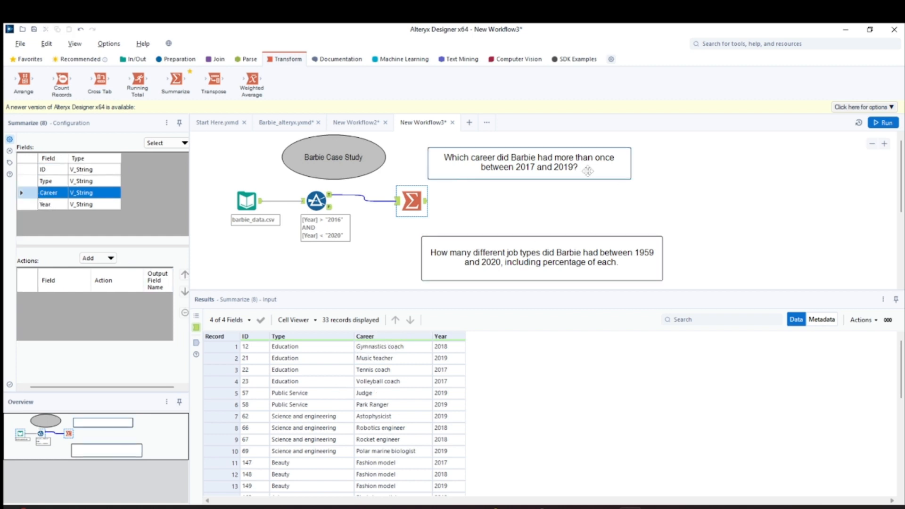
click(99, 259)
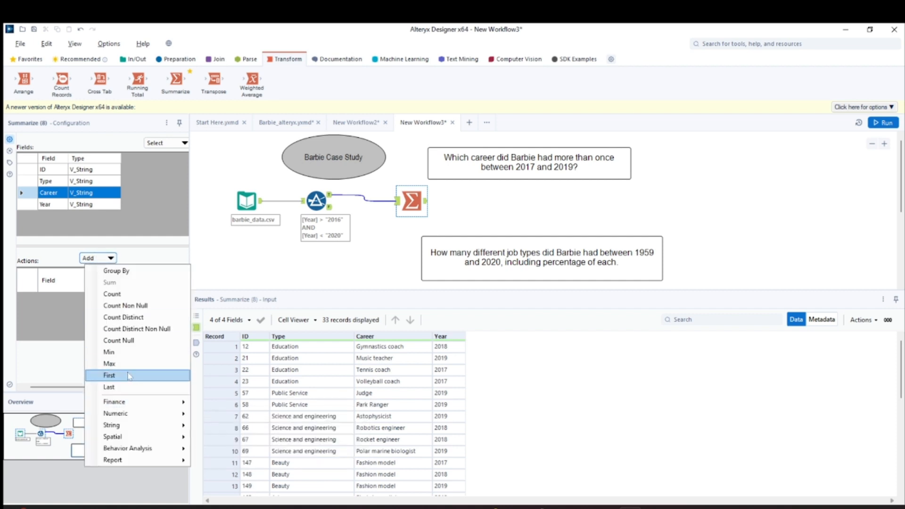
mouse_move(141, 413)
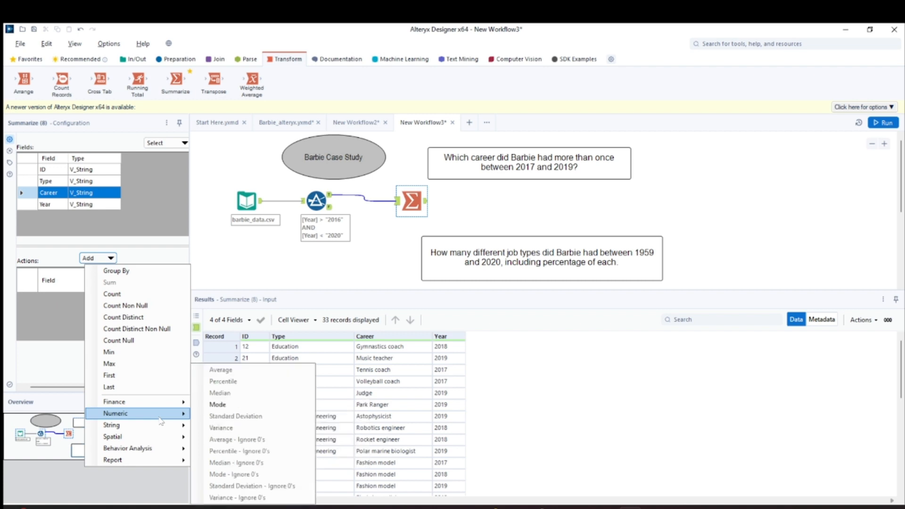
click(218, 405)
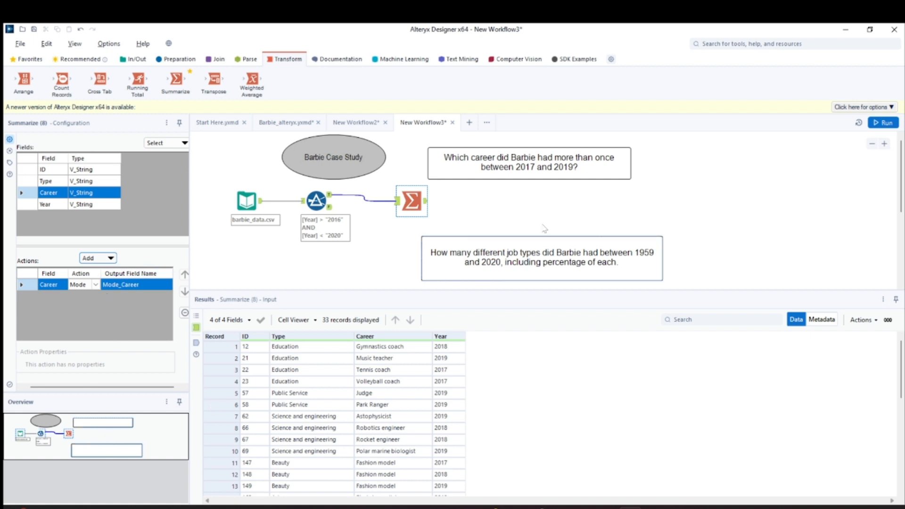
click(403, 205)
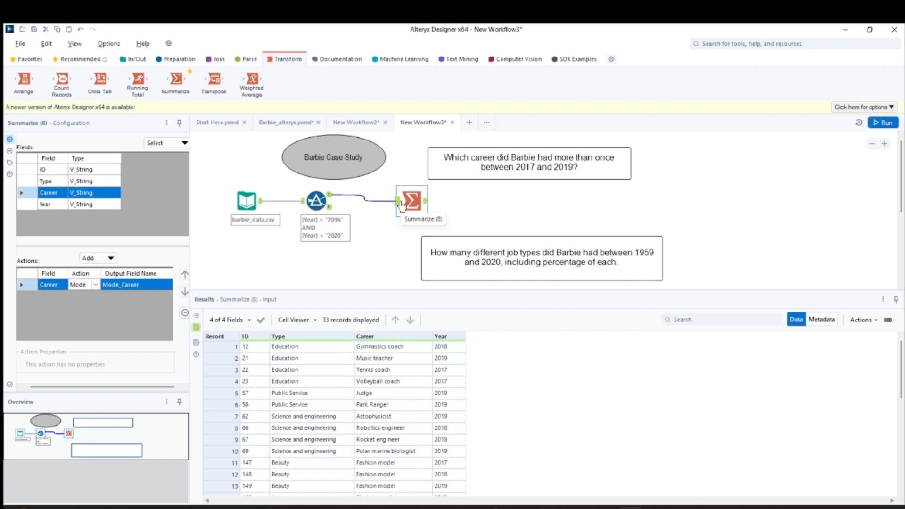
click(426, 201)
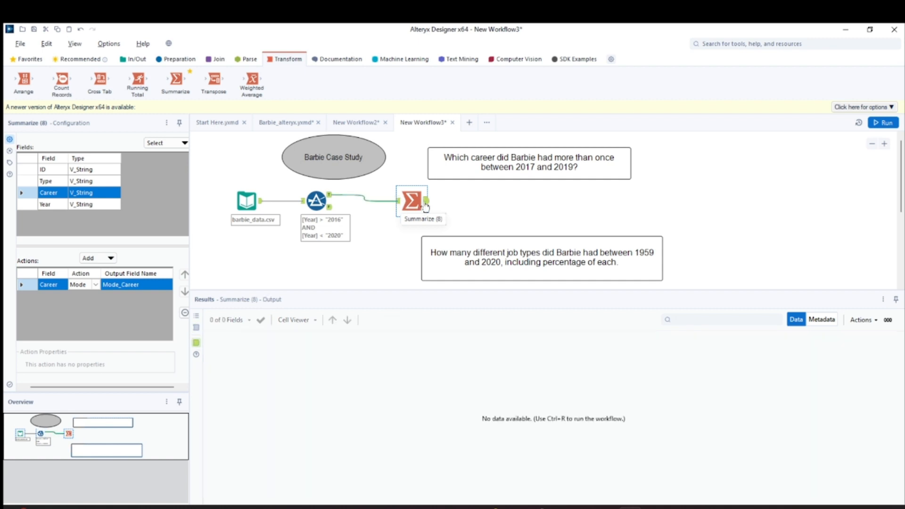
click(883, 122)
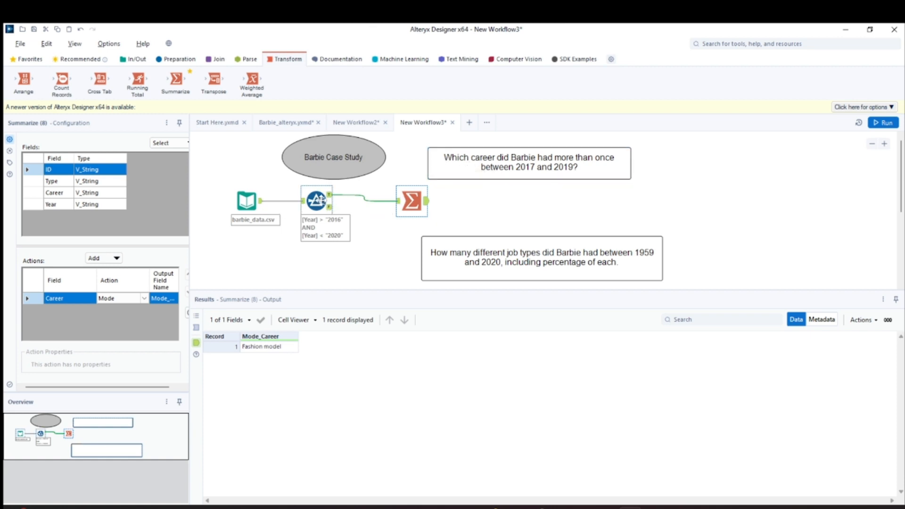
- Rearrange the Filter and input data tools on the canvas
drag(321, 201, 341, 207)
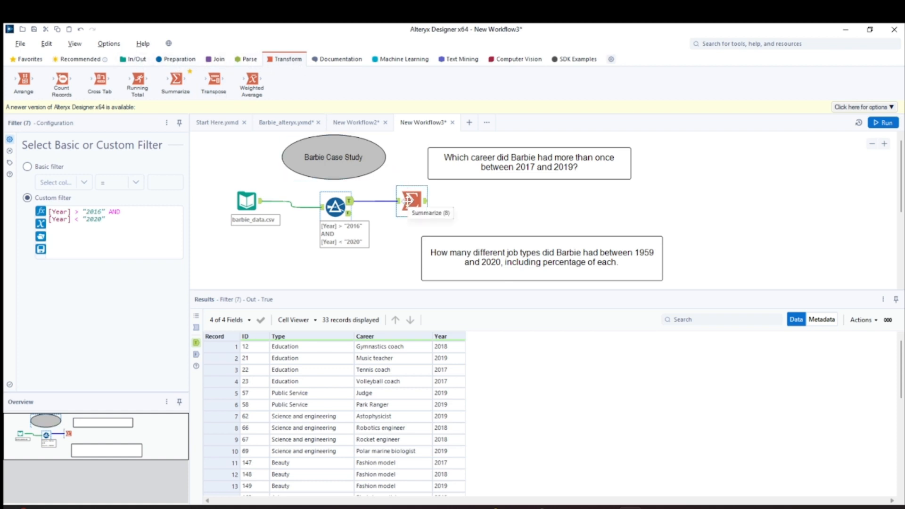
scroll(408, 201, down, 2)
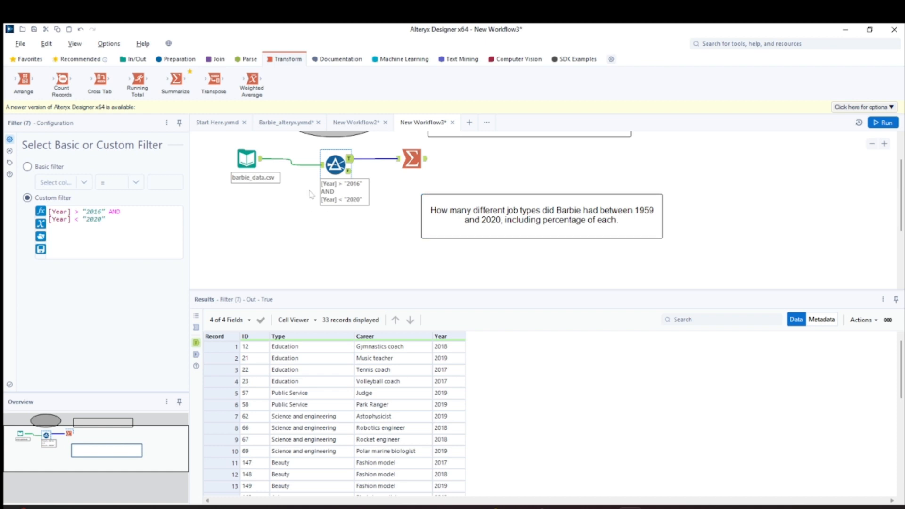
drag(243, 159, 238, 203)
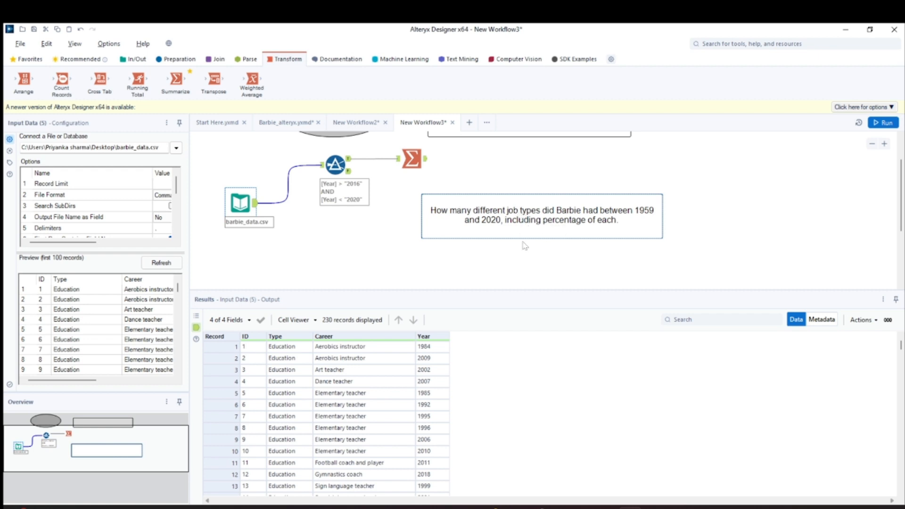
- Add a second Filter tool connected to the barbie_data.csv input and switch it to a custom filter
click(175, 59)
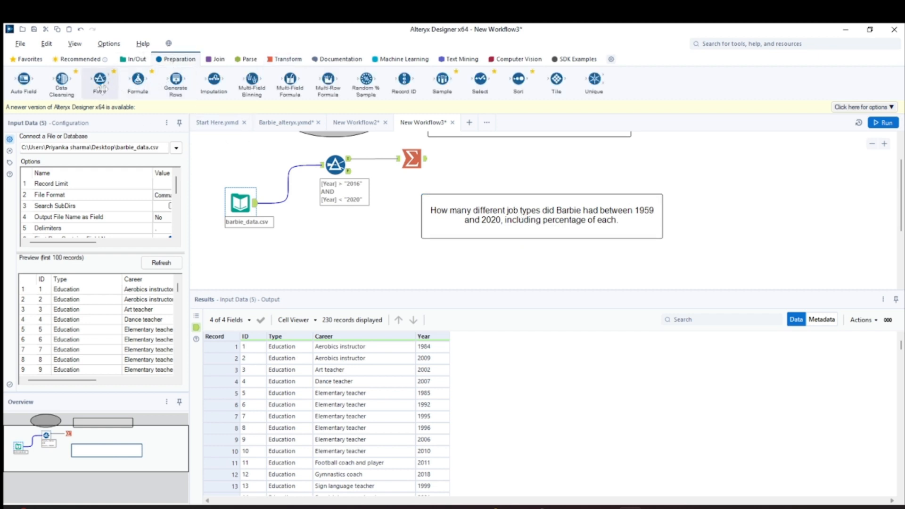
drag(102, 84, 341, 259)
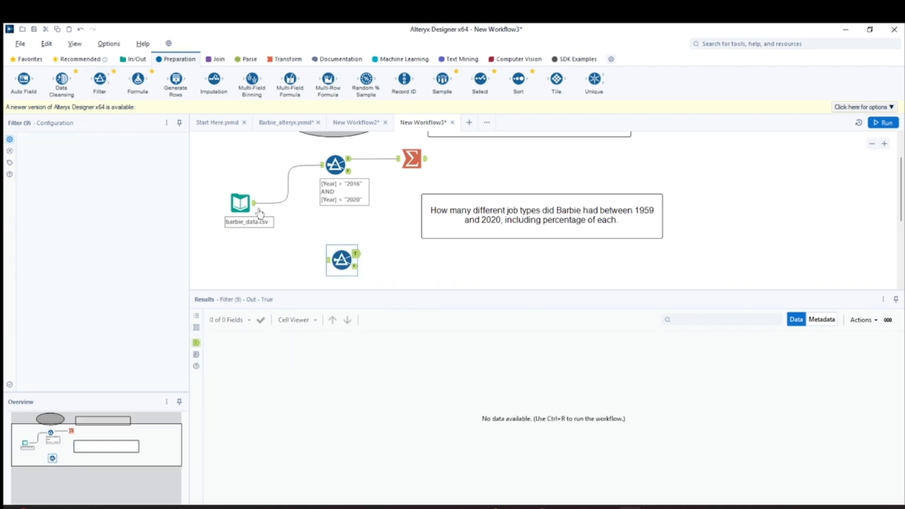
drag(255, 202, 328, 259)
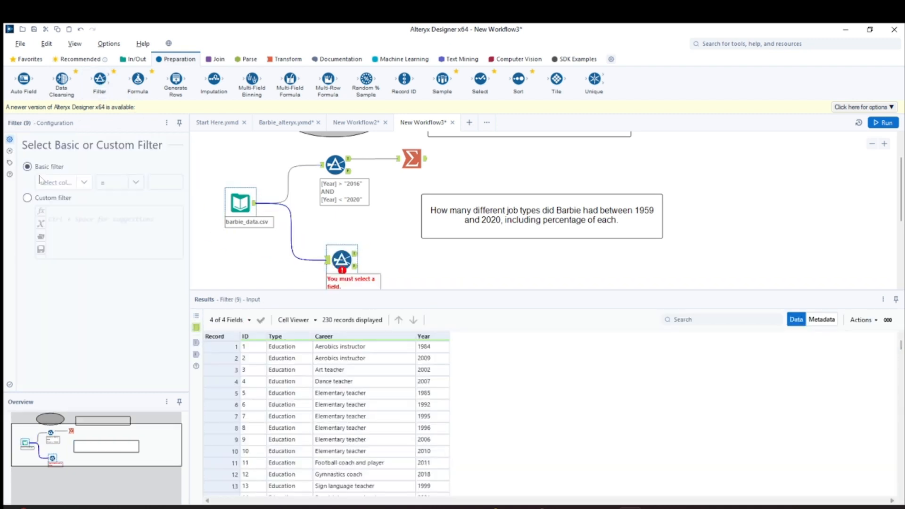
click(27, 197)
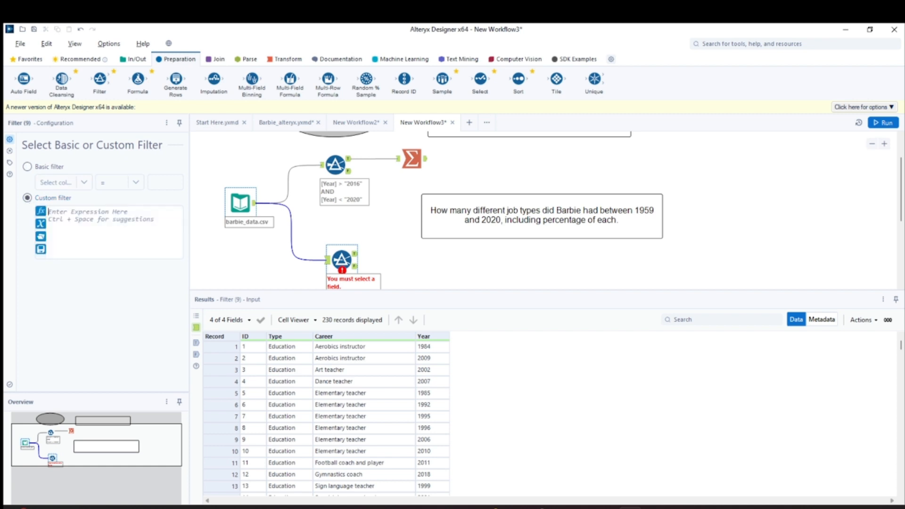
text(year)
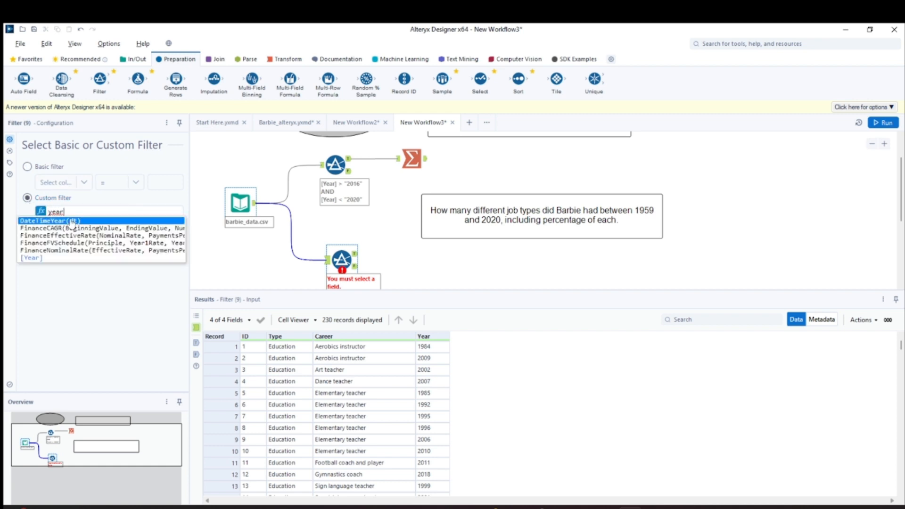
key(Return)
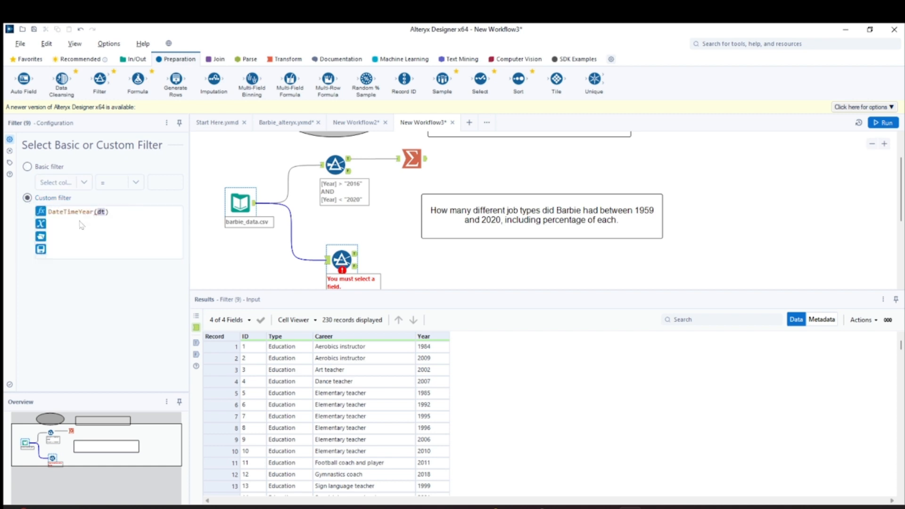
key(ctrl+a)
key(BackSpace)
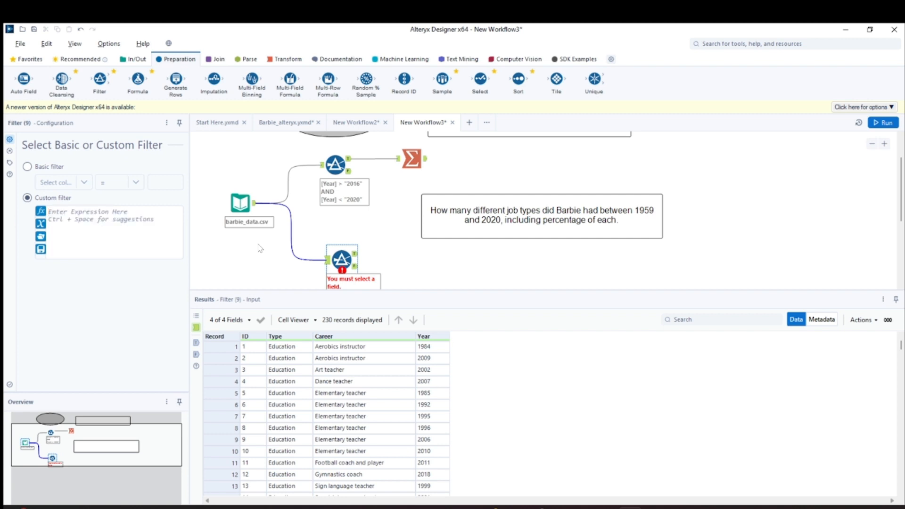
- Enter the custom filter expression [year] > "1958" AND [Year] < "2020" and run the workflow
text([year] > "1958" AND)
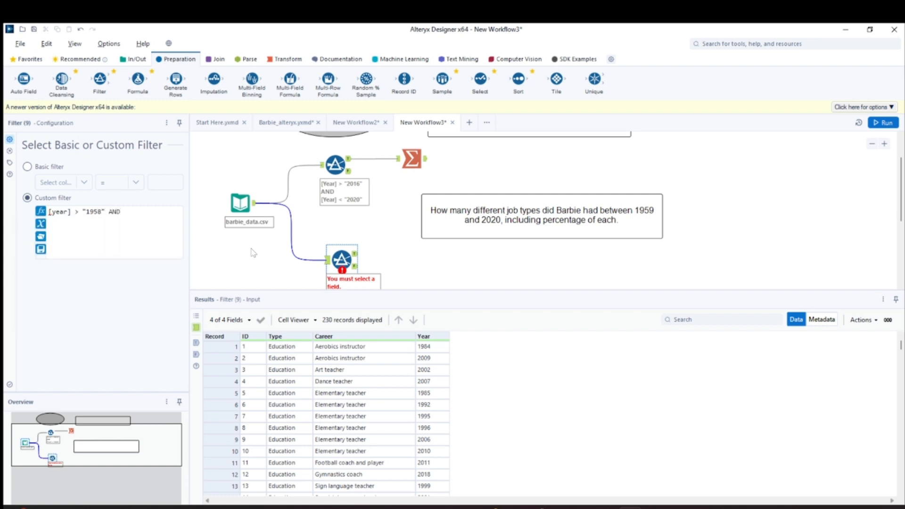
text([Y)
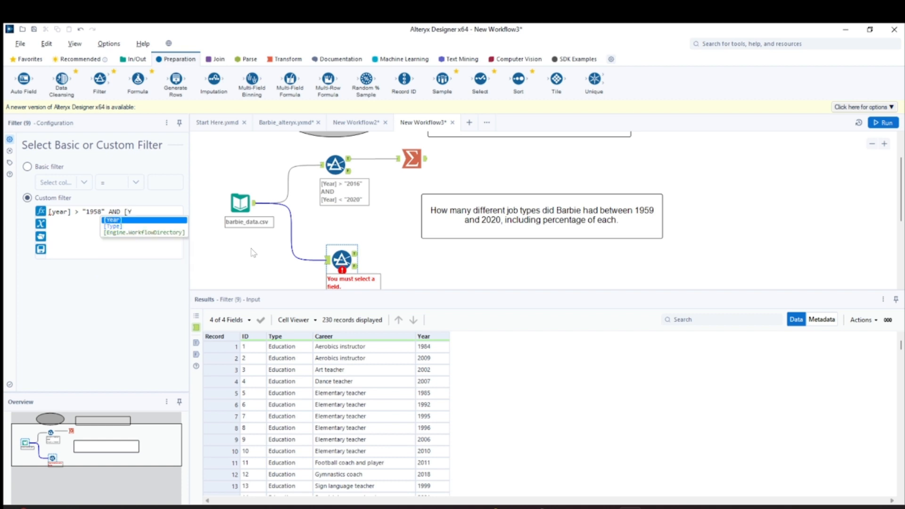
click(112, 220)
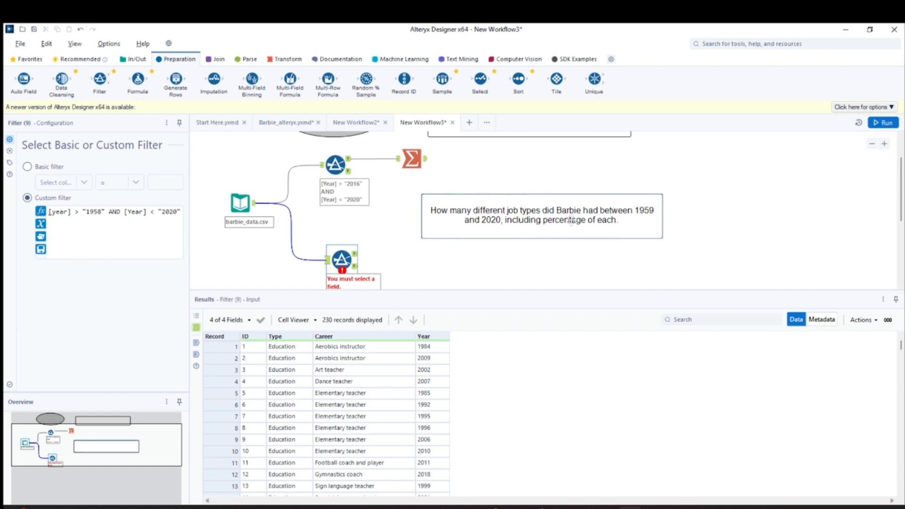
click(895, 123)
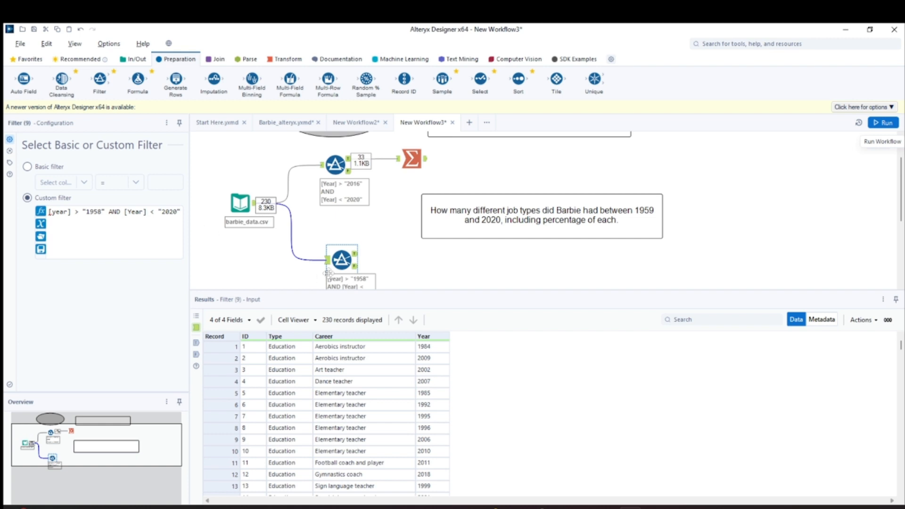
- Inspect the new Filter's True output records
click(355, 255)
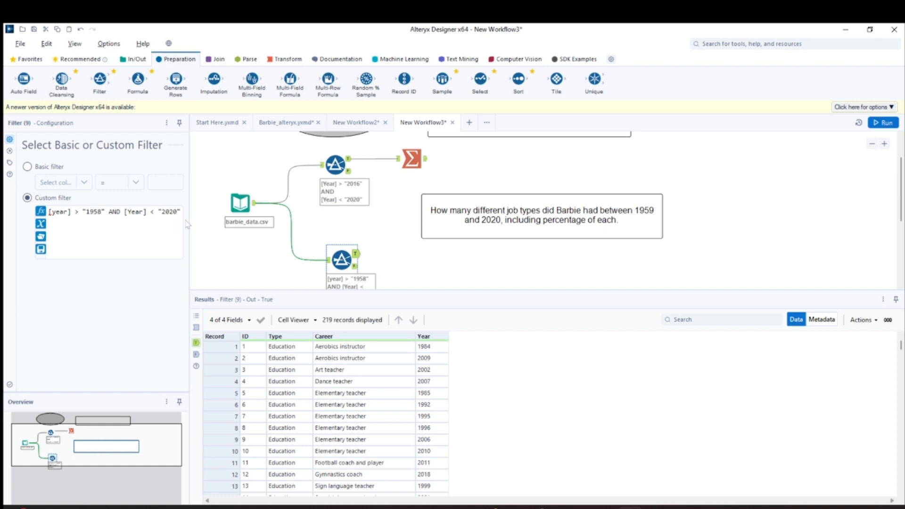
scroll(426, 399, down, 3)
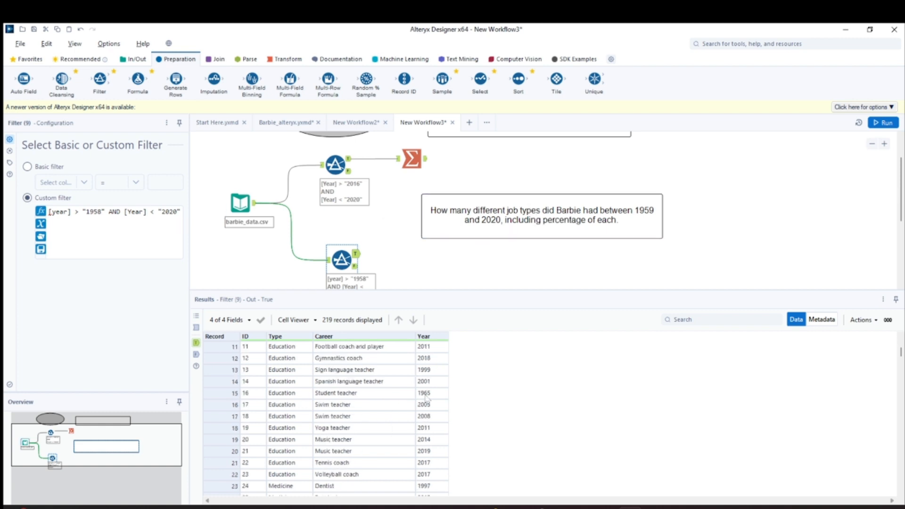
scroll(427, 399, down, 3)
scroll(427, 398, up, 8)
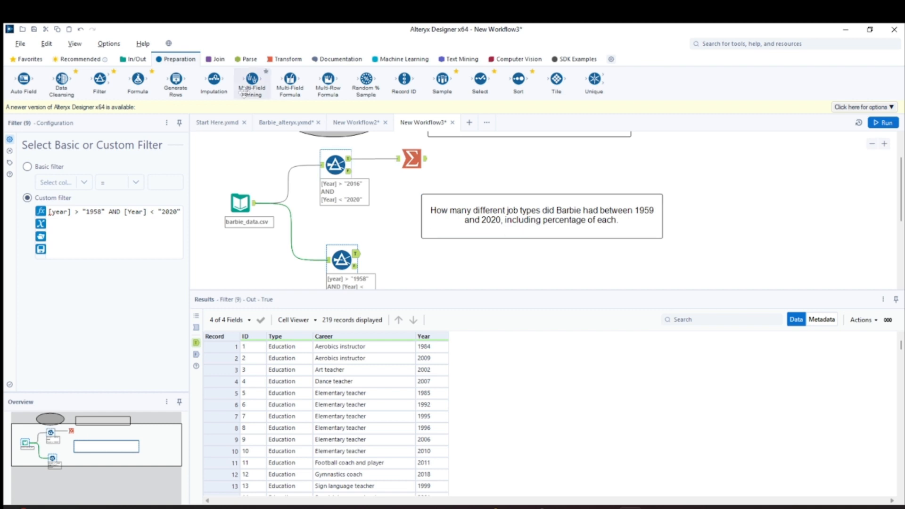
- Add a Summarize tool on the new Filter's True output grouping by Type and counting ID, then run the workflow
click(282, 60)
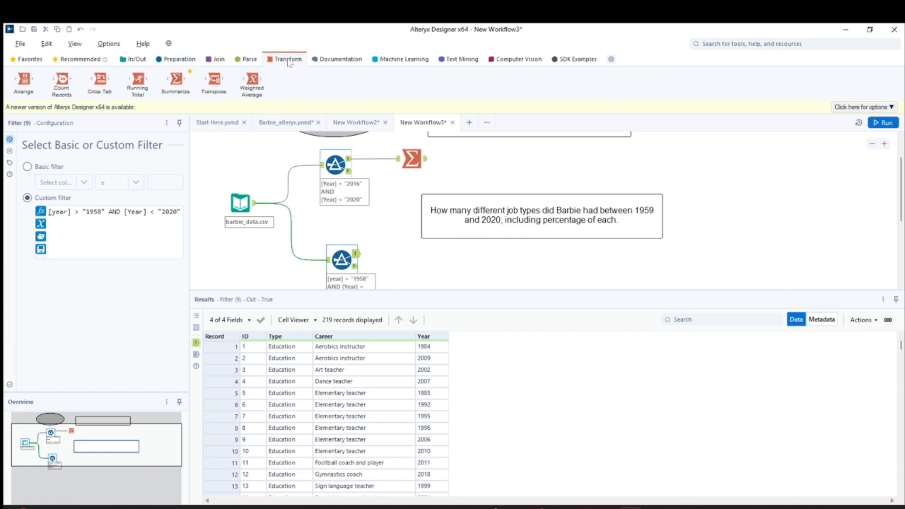
drag(176, 80, 408, 259)
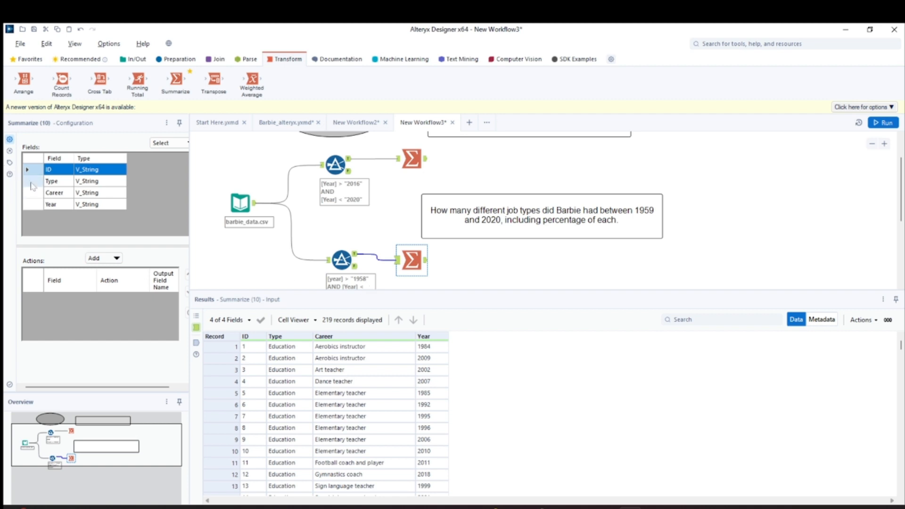
click(45, 182)
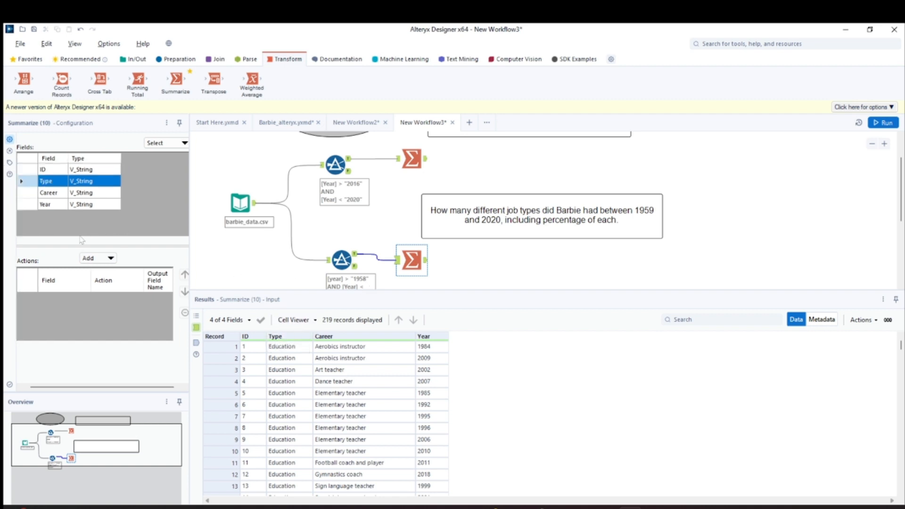
click(110, 258)
click(110, 269)
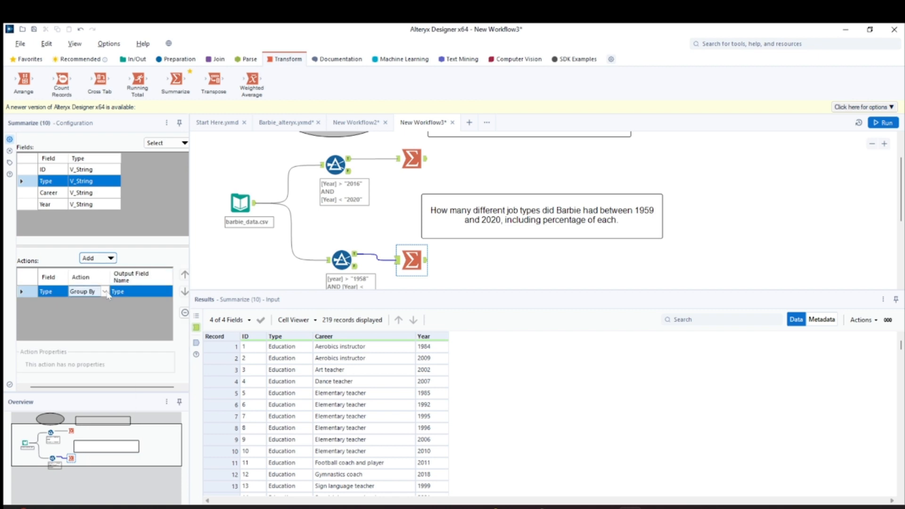
click(32, 172)
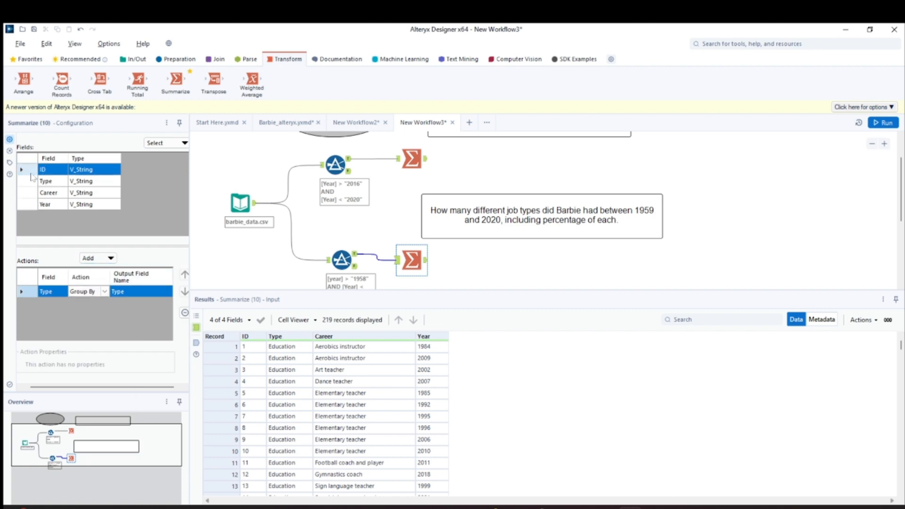
click(110, 259)
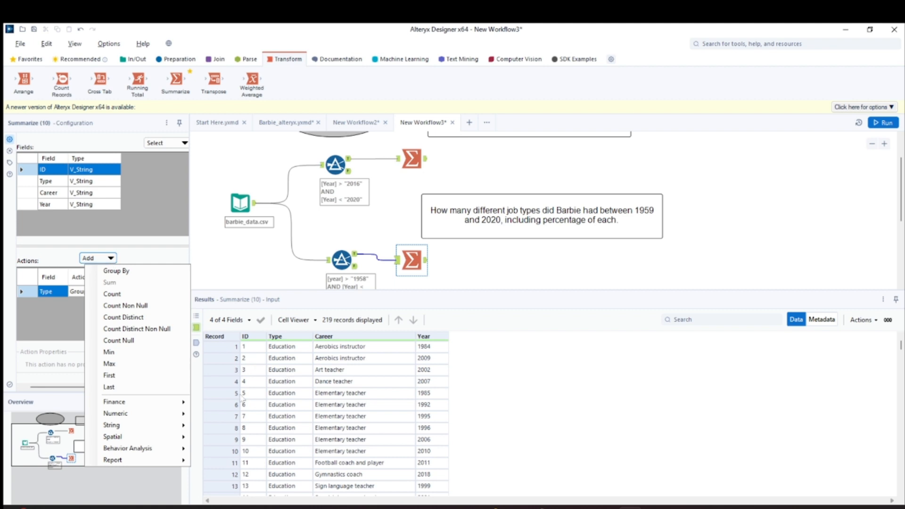
click(117, 294)
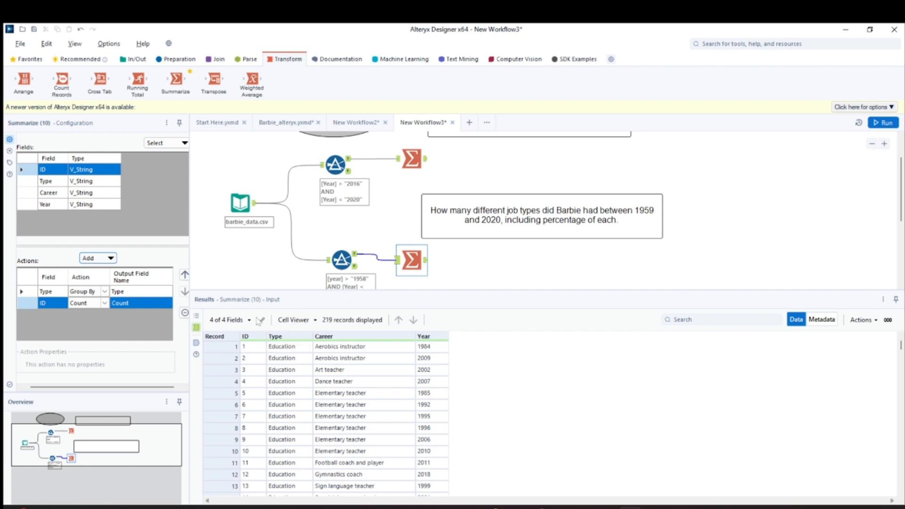
click(426, 261)
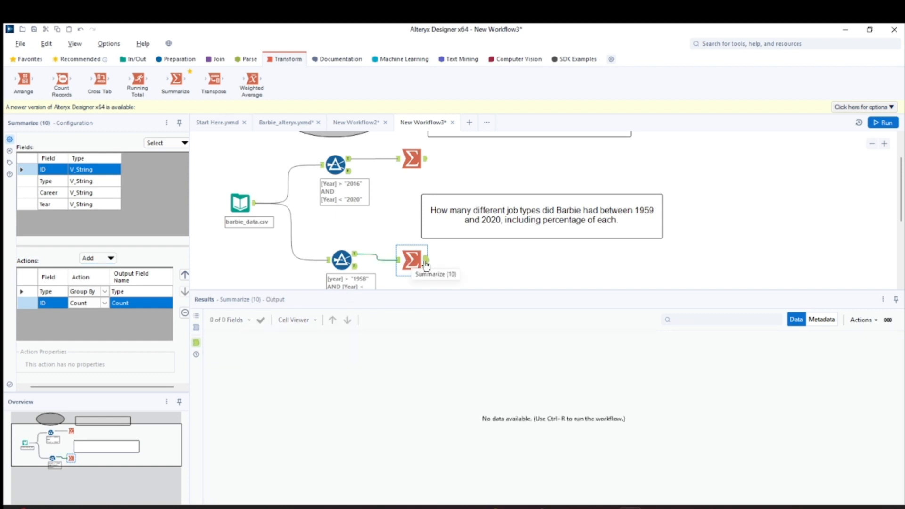
click(883, 123)
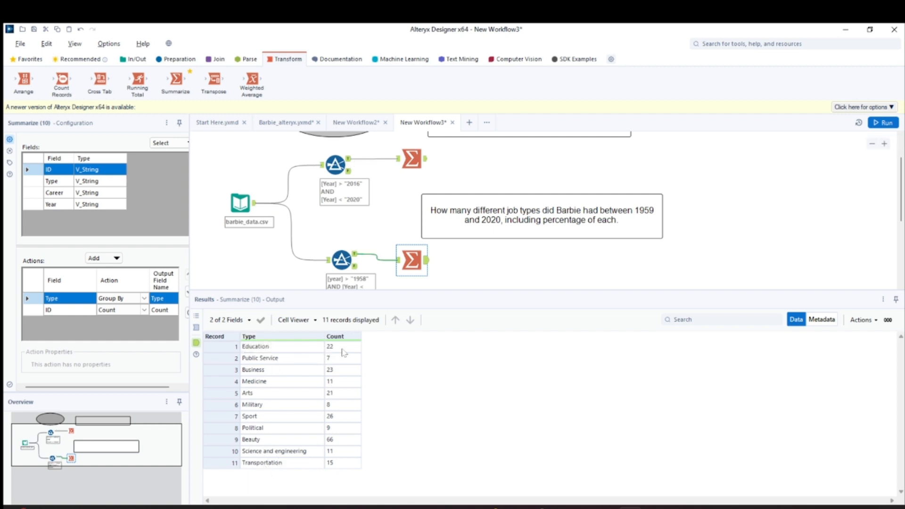
- Review the new Filter's output records and the per-type counts produced by the Summarize tool
click(342, 260)
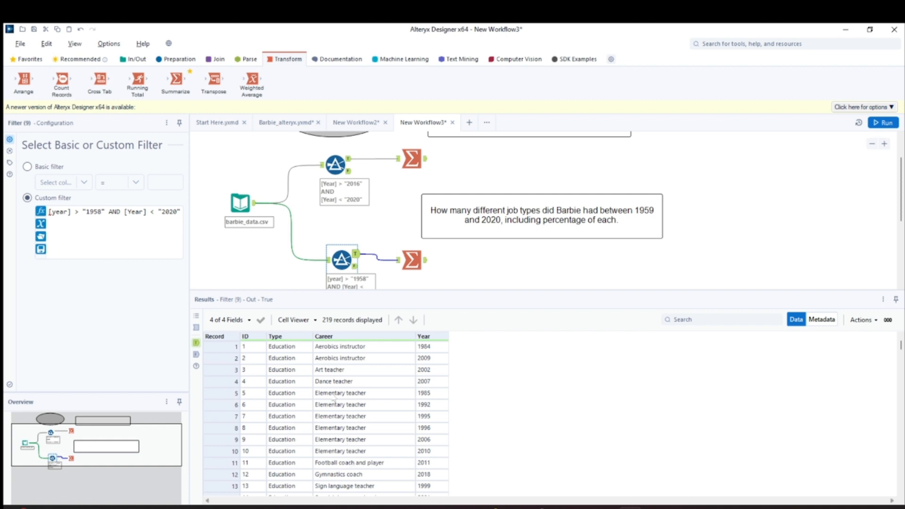
click(321, 349)
drag(333, 355, 385, 485)
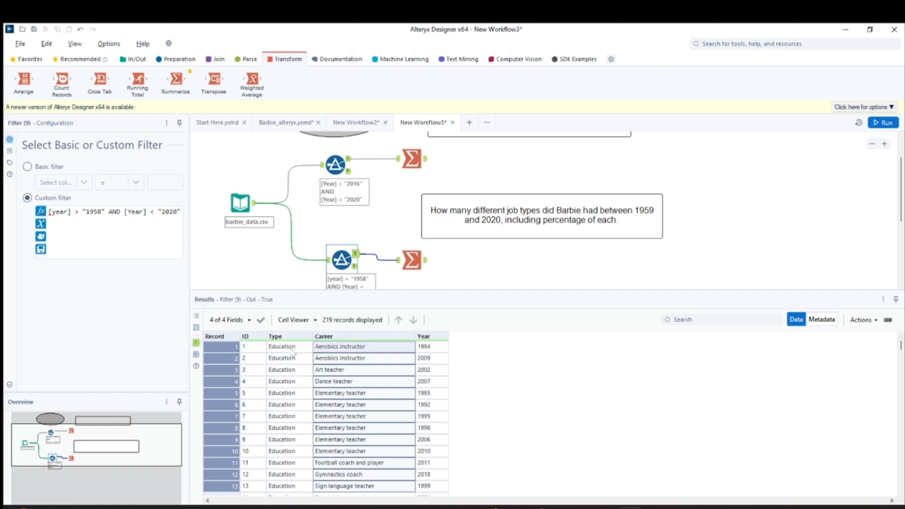
click(412, 260)
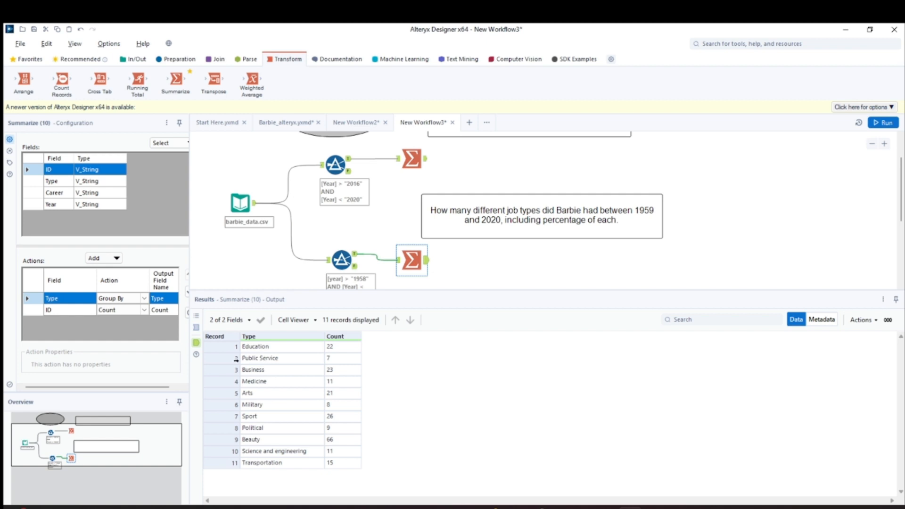
click(340, 359)
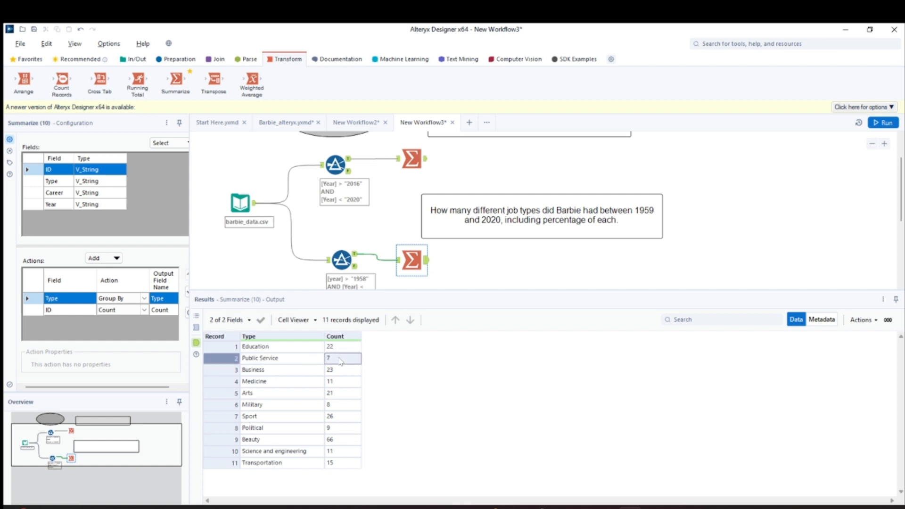
click(260, 372)
click(342, 372)
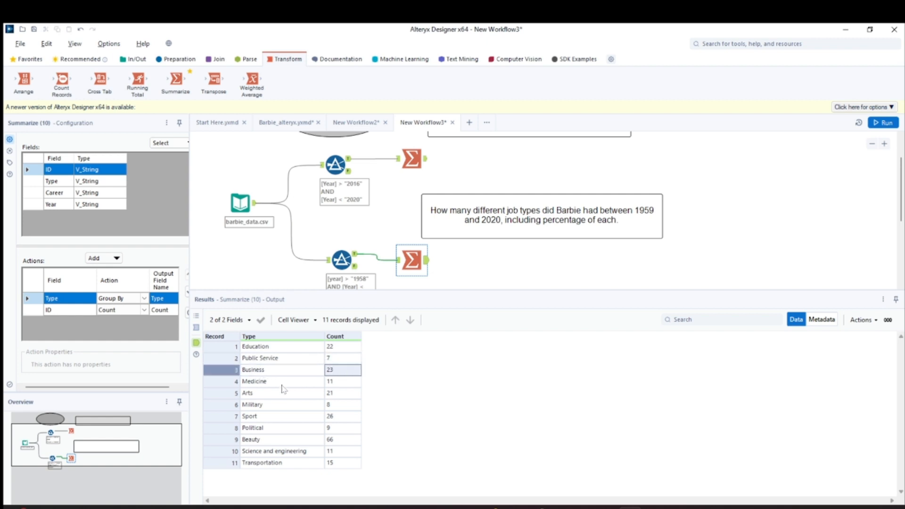
click(291, 394)
click(346, 395)
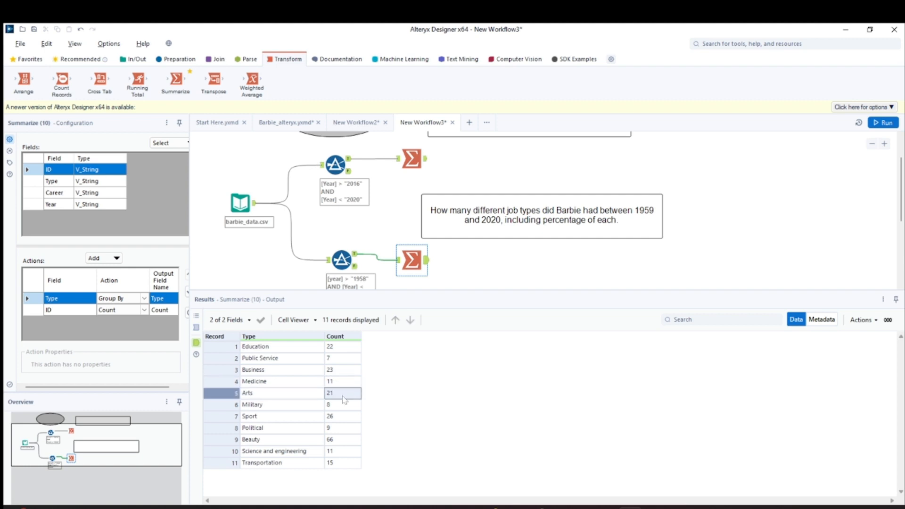
drag(276, 354, 286, 462)
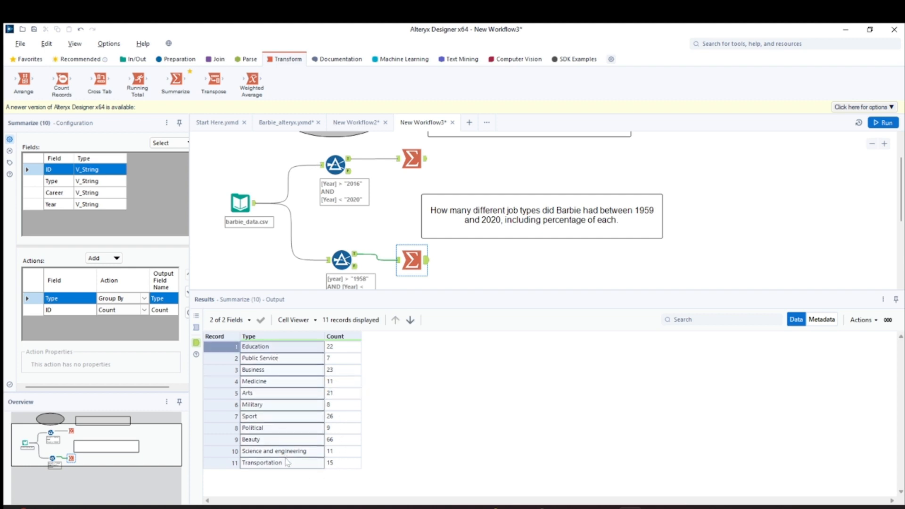
mouse_move(348, 348)
mouse_down()
mouse_move(355, 464)
mouse_move(346, 362)
mouse_up()
click(345, 359)
click(338, 347)
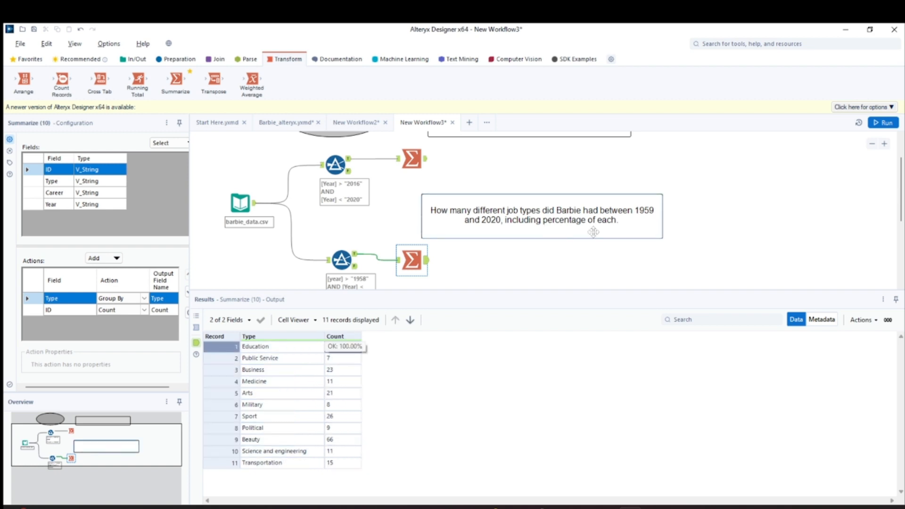
click(656, 218)
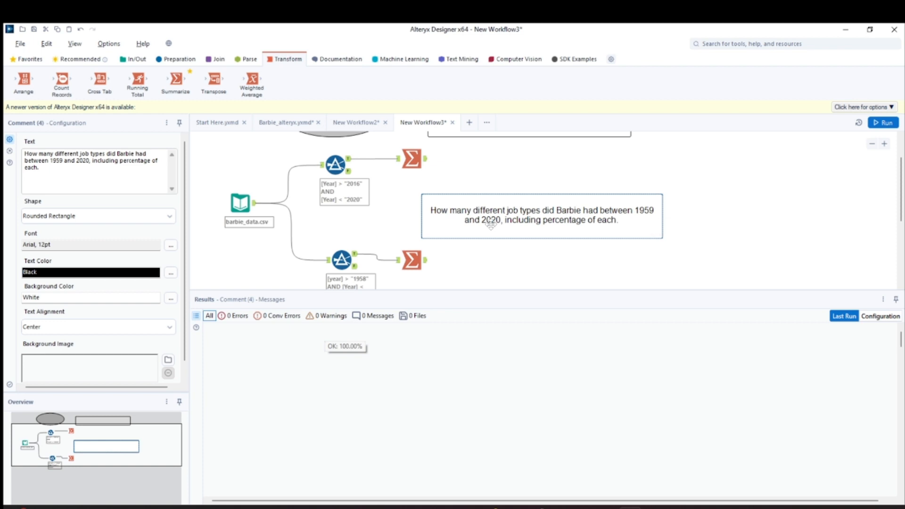
click(410, 258)
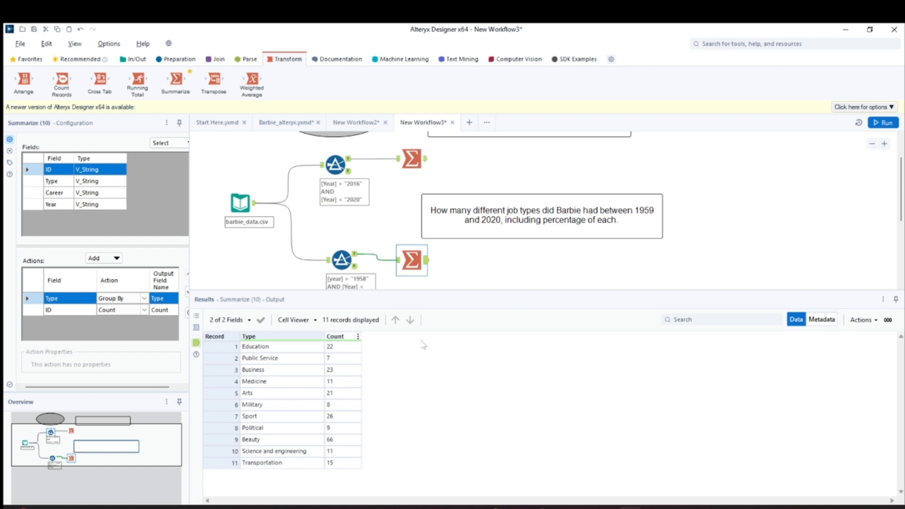
- Add a second Summarize tool after the per-type Summarize, summing Count into a field named Sum_Count, and run the workflow
drag(176, 80, 463, 261)
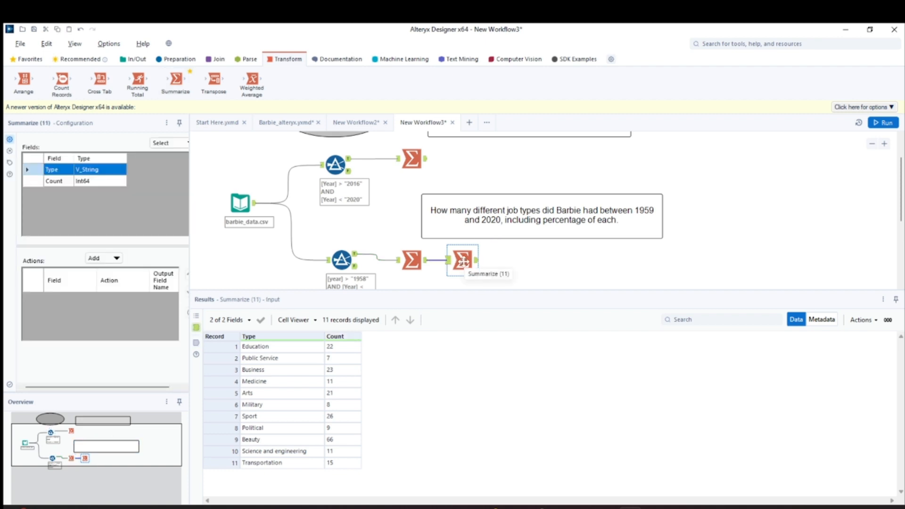
click(30, 182)
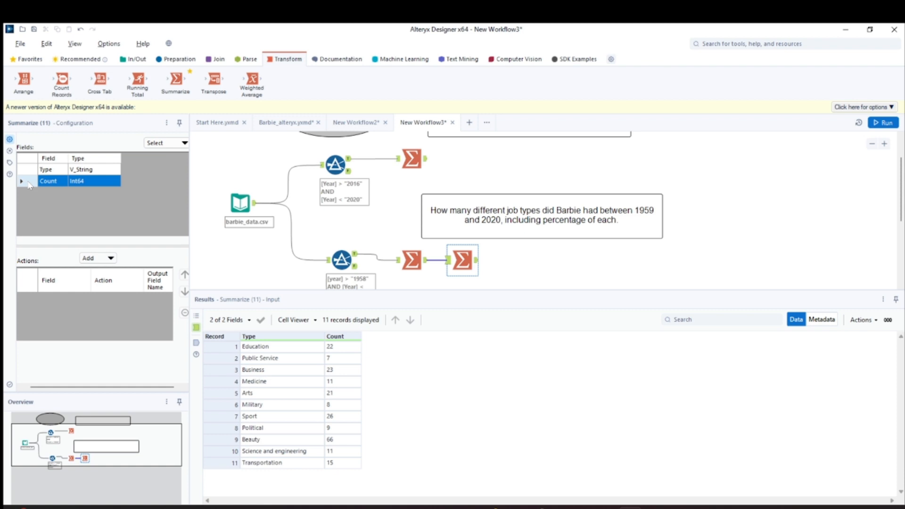
click(114, 259)
click(116, 282)
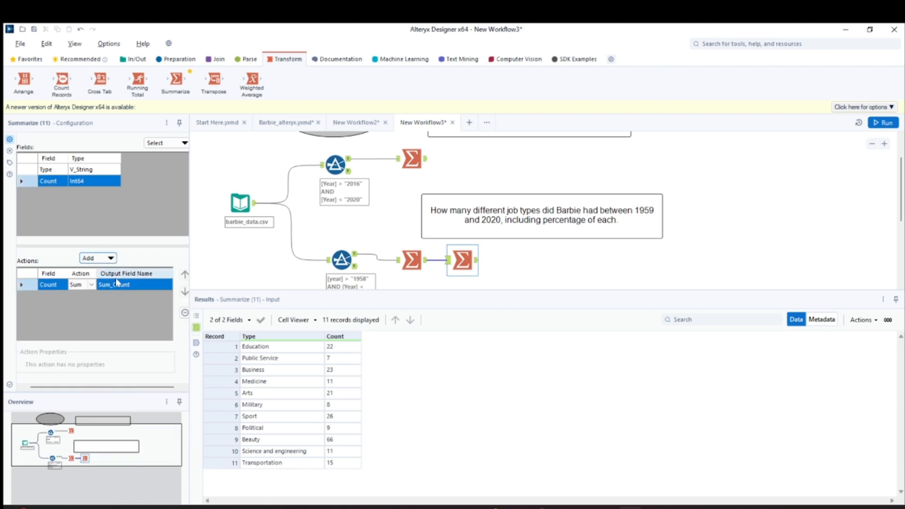
click(142, 285)
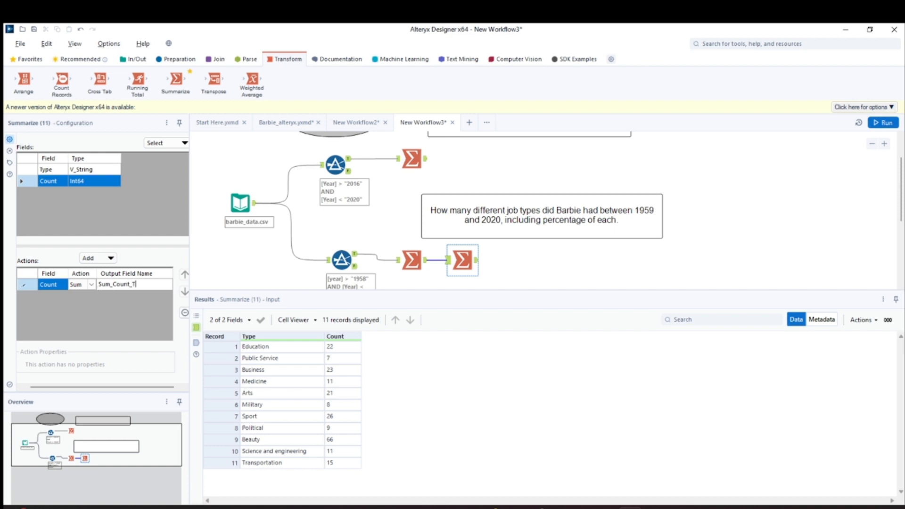
key(BackSpace)
key(BackSpace)
key(BackSpace)
key(BackSpace)
key(BackSpace)
click(884, 123)
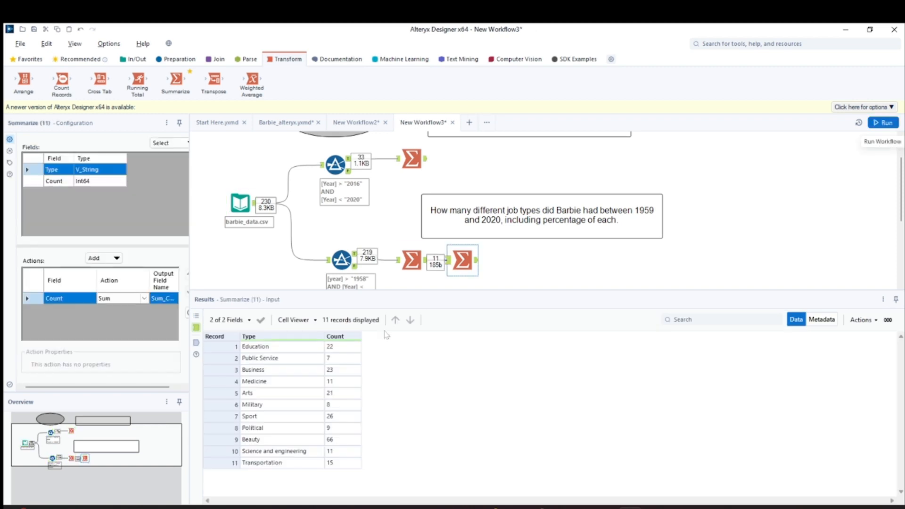
- Compare the outputs of the two chained Summarize tools
click(477, 260)
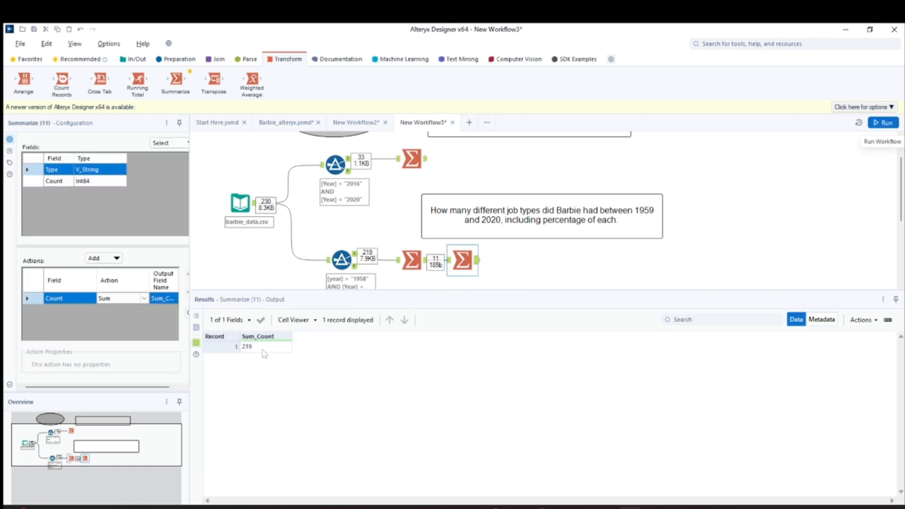
click(417, 266)
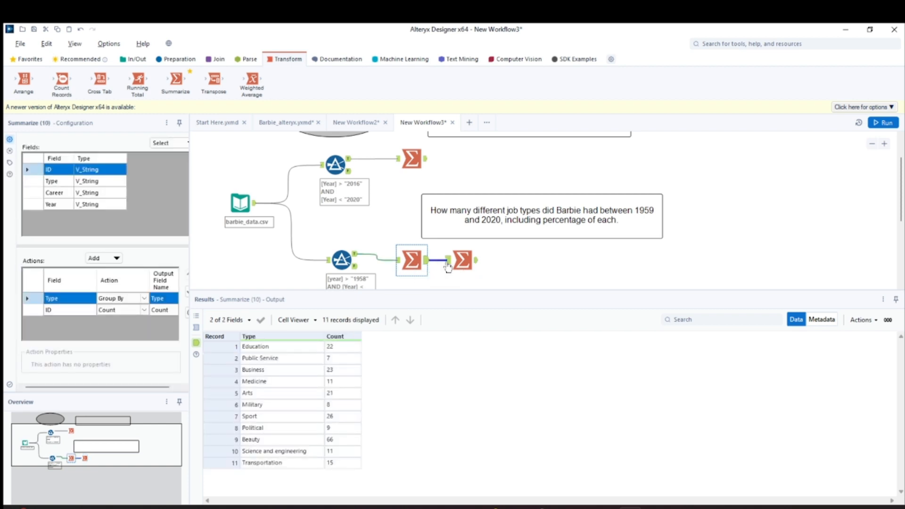
click(448, 267)
click(466, 260)
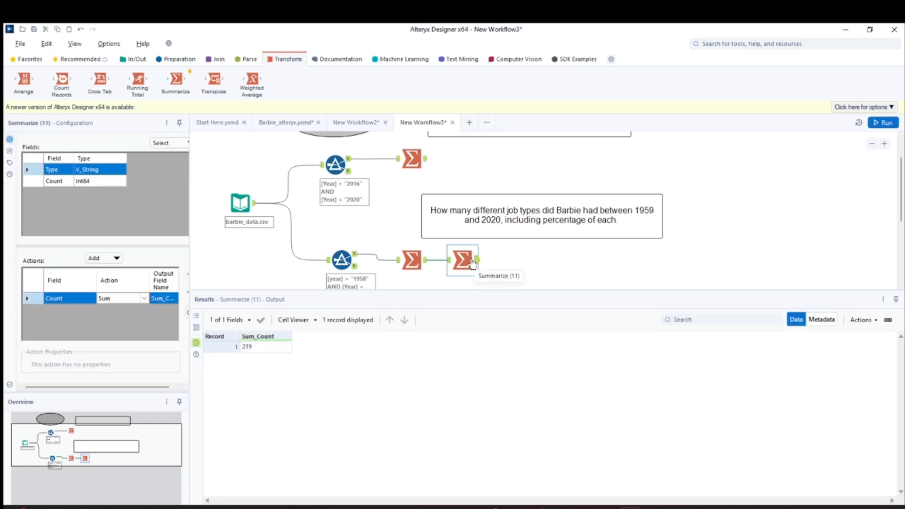
click(417, 264)
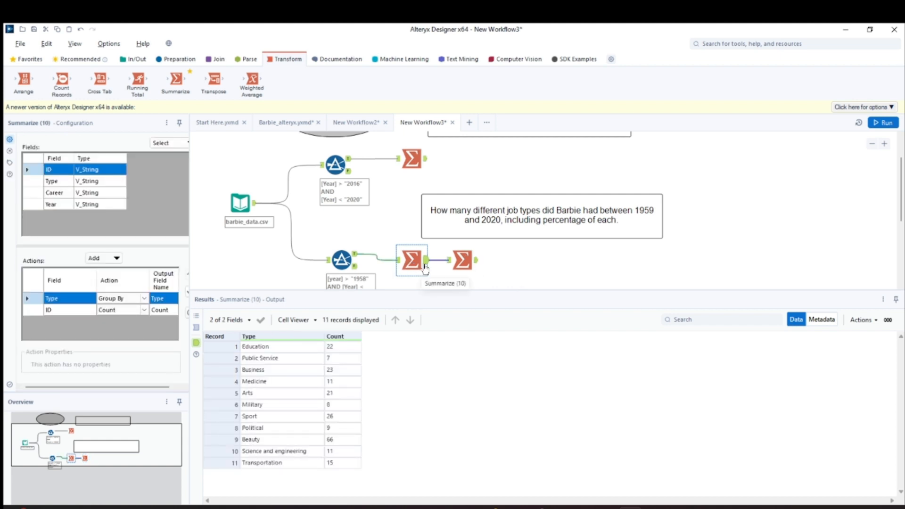
click(462, 260)
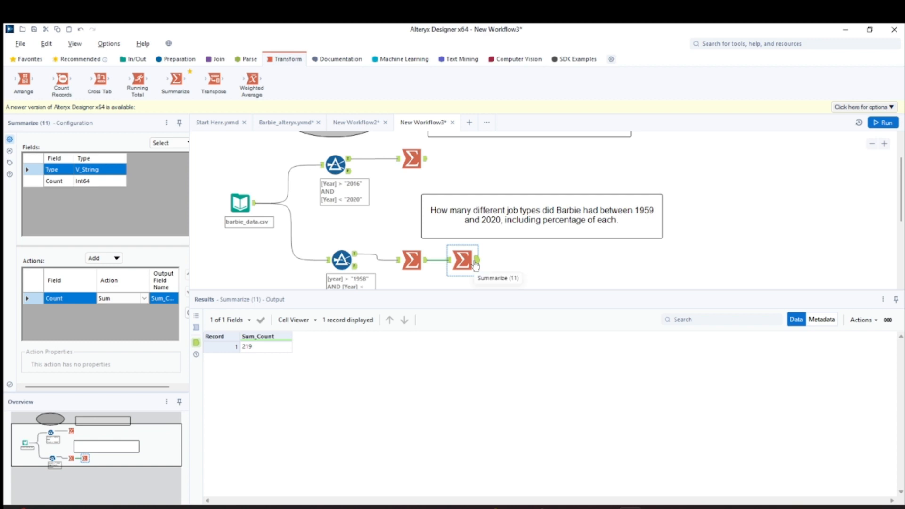
click(476, 262)
click(412, 260)
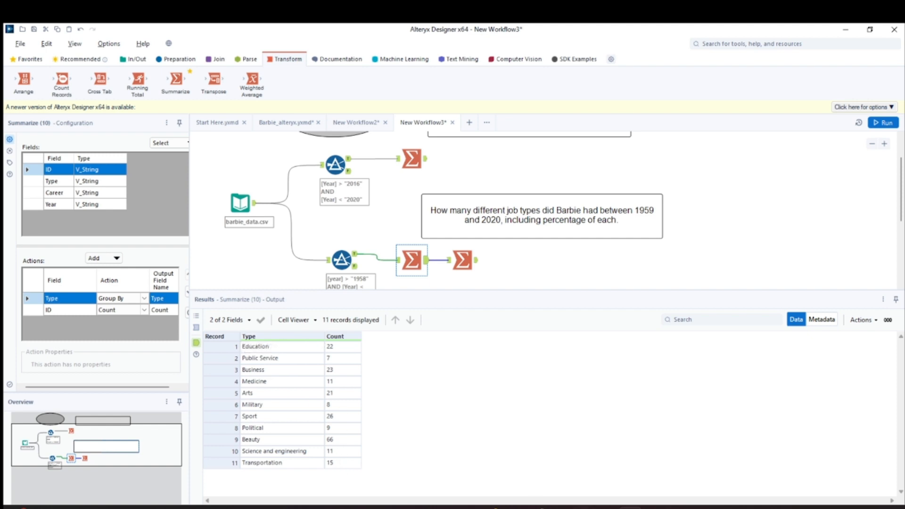
- Switch to OneNote, pick a magenta pen, and handwrite the heading Type on the blank page
click(655, 507)
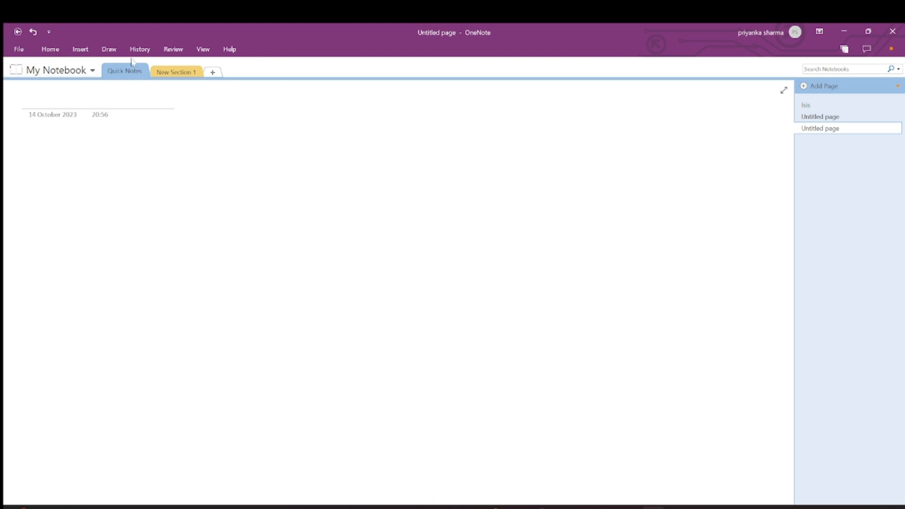
click(109, 49)
click(128, 74)
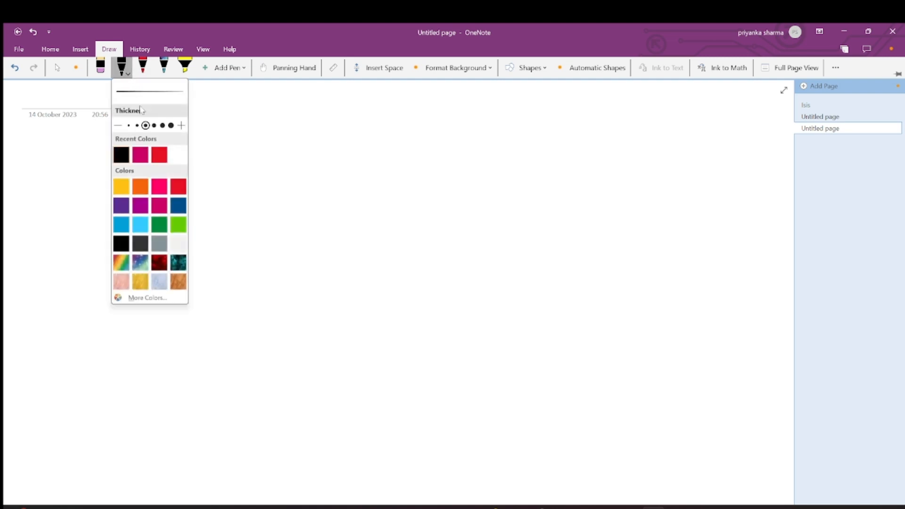
click(140, 155)
click(211, 143)
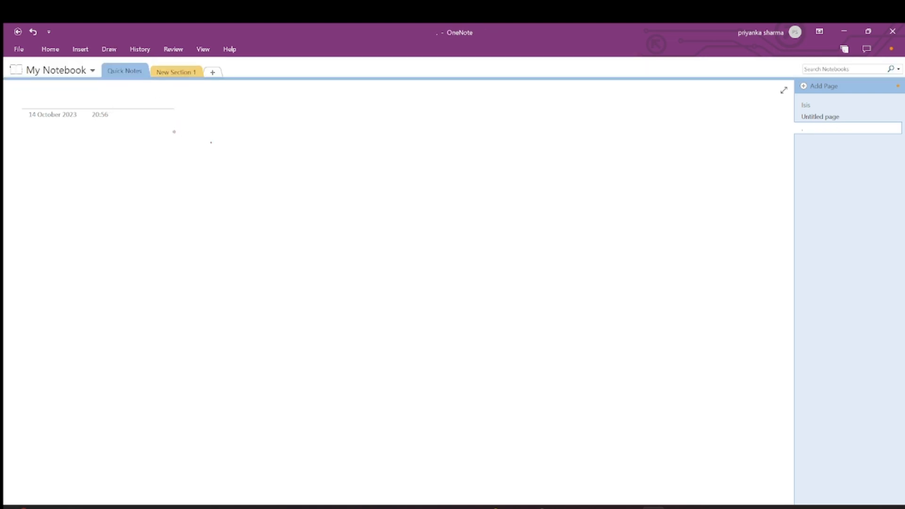
drag(172, 131, 187, 130)
mouse_move(179, 132)
mouse_down()
mouse_move(192, 169)
mouse_move(229, 142)
mouse_up()
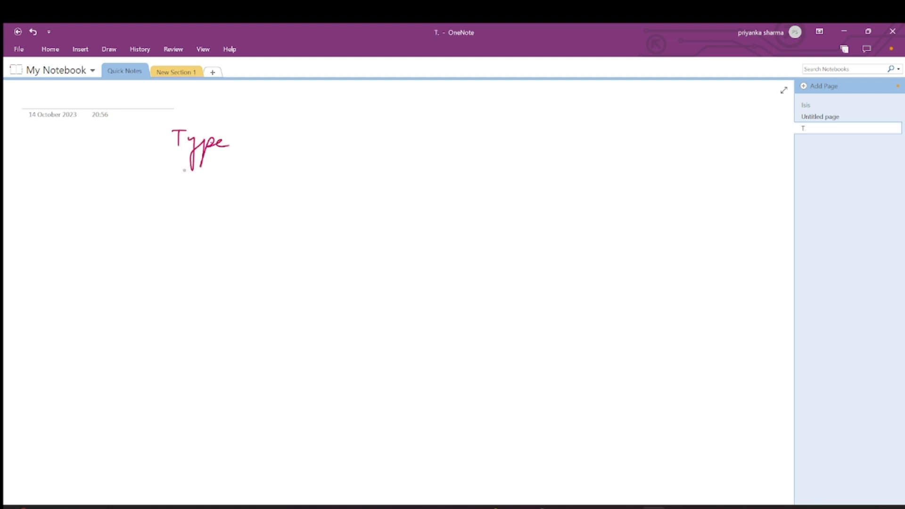
- Sketch a table grid with a Count heading and rows Edu with 22 and Public service
drag(172, 155, 477, 184)
drag(245, 119, 215, 292)
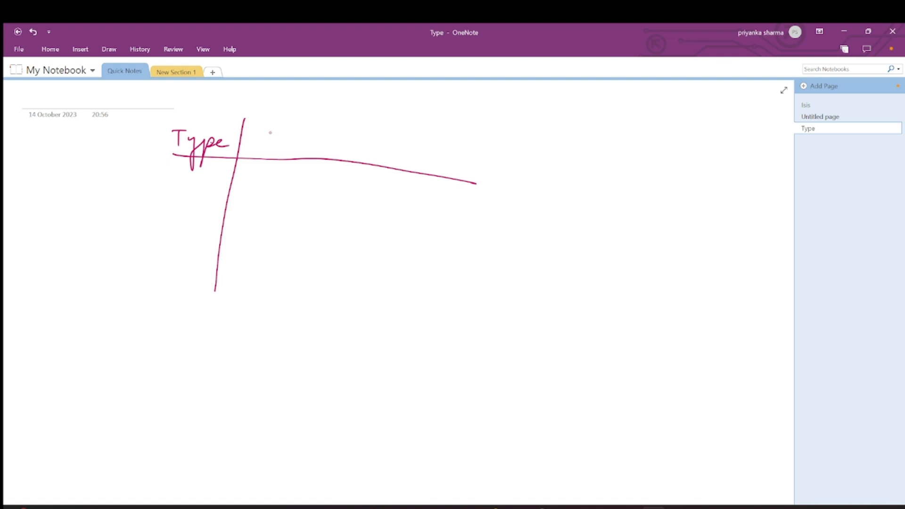
drag(273, 133, 310, 150)
drag(301, 143, 320, 142)
mouse_move(157, 154)
mouse_down()
mouse_move(184, 154)
mouse_move(157, 185)
mouse_move(181, 185)
mouse_up()
drag(248, 182, 284, 195)
mouse_move(132, 202)
mouse_down()
mouse_move(135, 216)
mouse_move(174, 215)
mouse_up()
drag(178, 215, 208, 217)
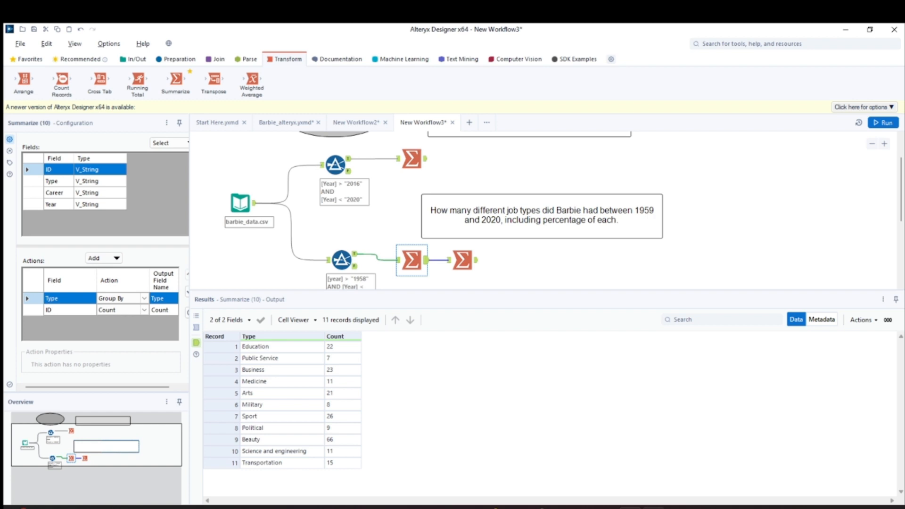
- Add 7 for Public service, a Business row with 23, a third column line, and a total line under Count
mouse_move(653, 506)
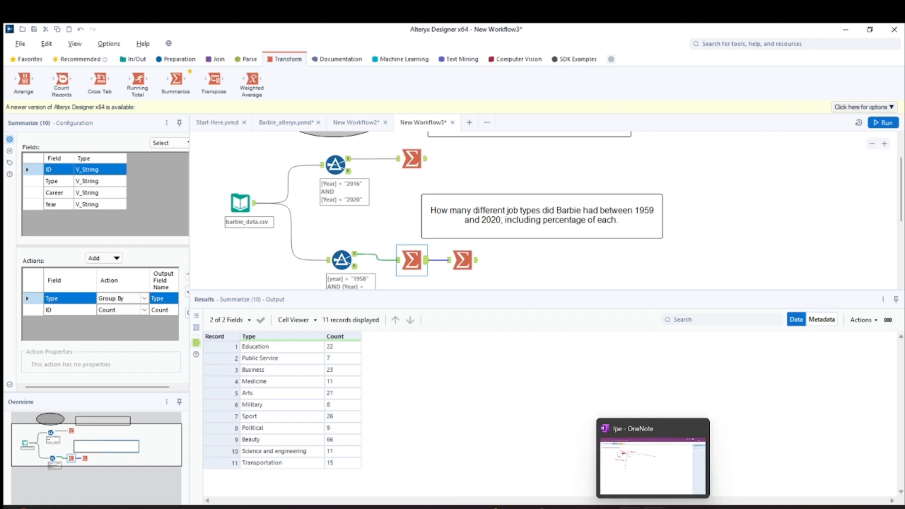
click(652, 467)
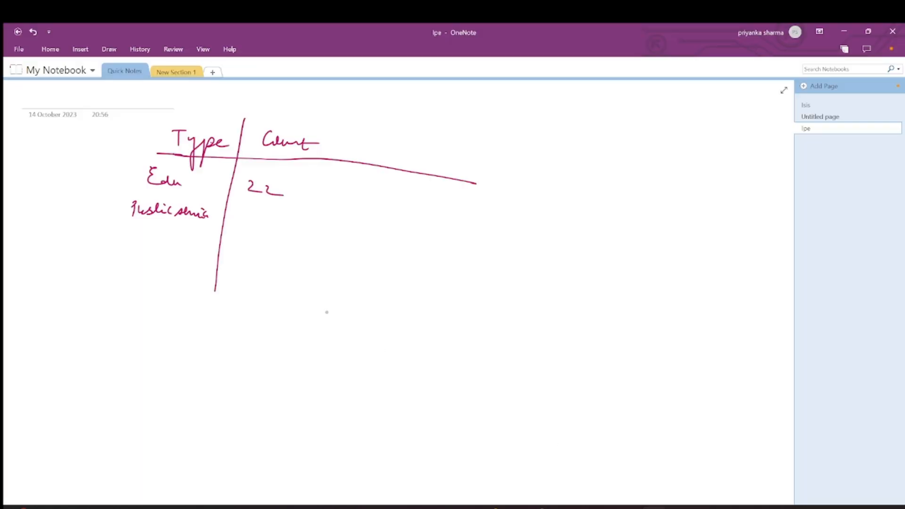
drag(249, 207, 253, 221)
mouse_move(137, 231)
mouse_down()
mouse_move(154, 244)
mouse_move(188, 244)
mouse_up()
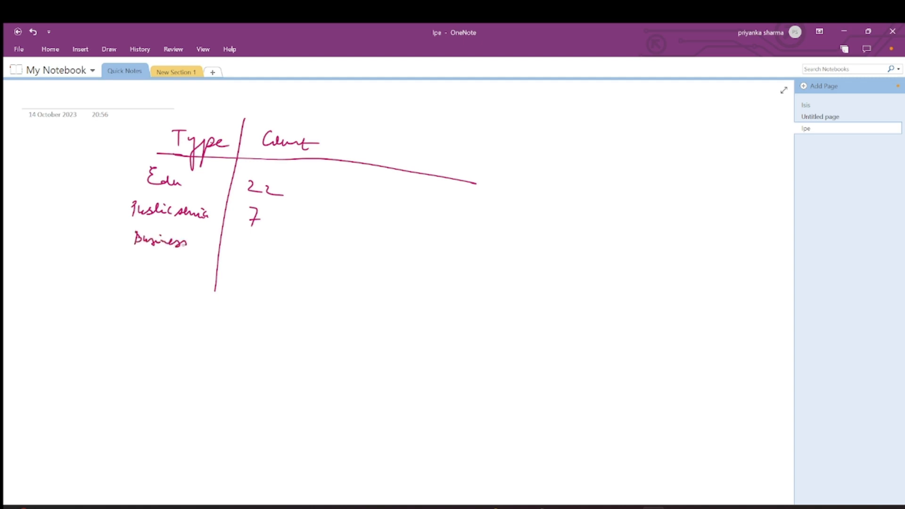
drag(245, 243, 263, 253)
drag(338, 137, 294, 290)
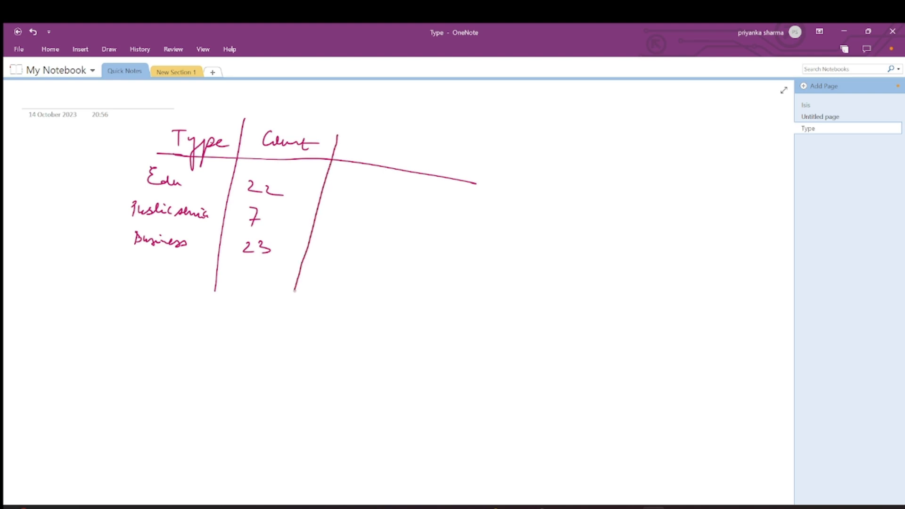
drag(244, 303, 281, 317)
drag(228, 328, 235, 340)
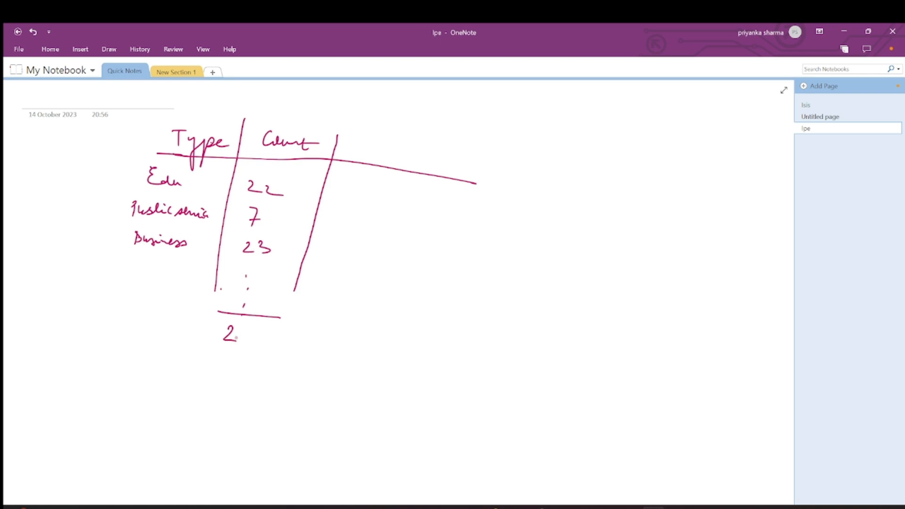
- Check the Sum_Count total in the second Summarize tool's output, then return to the notes
click(626, 506)
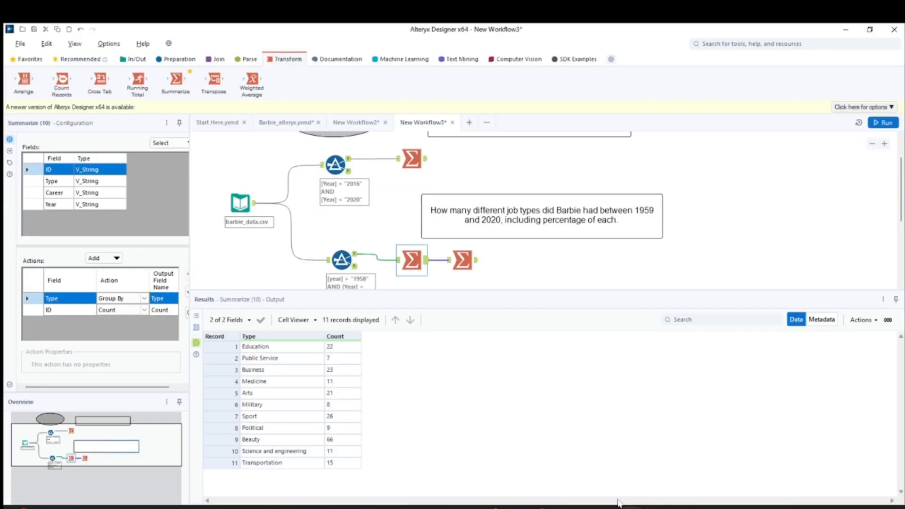
click(454, 262)
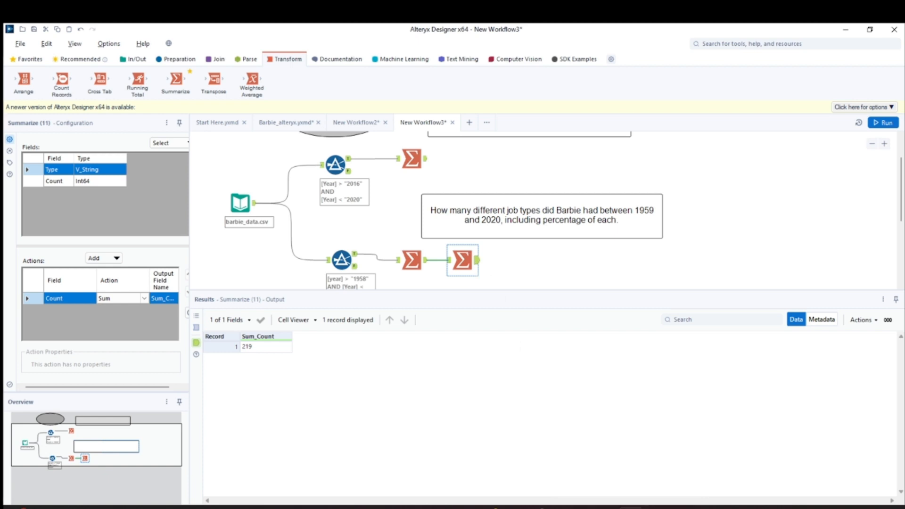
click(654, 507)
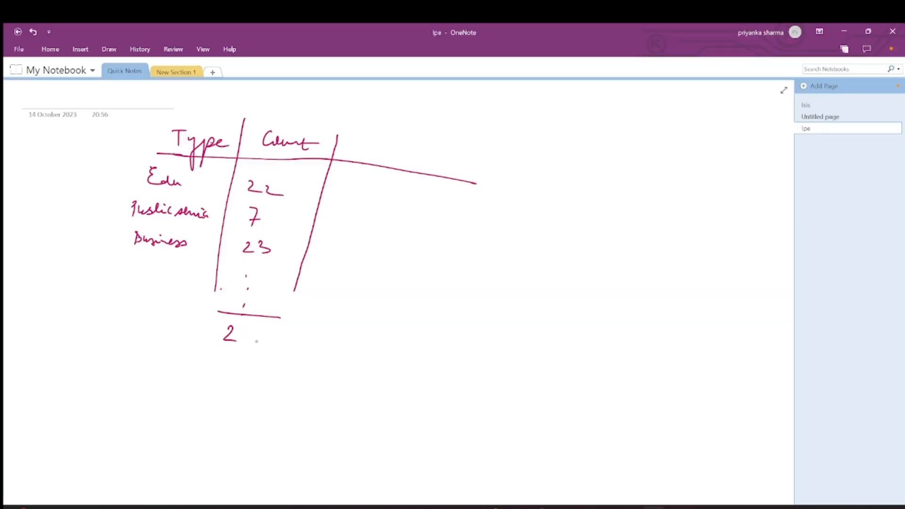
- Write the total 219 under the Count column and add a fourth column headed %
drag(247, 327, 246, 339)
drag(265, 326, 267, 351)
mouse_move(457, 172)
mouse_down()
mouse_move(471, 159)
mouse_move(418, 192)
mouse_move(389, 298)
mouse_up()
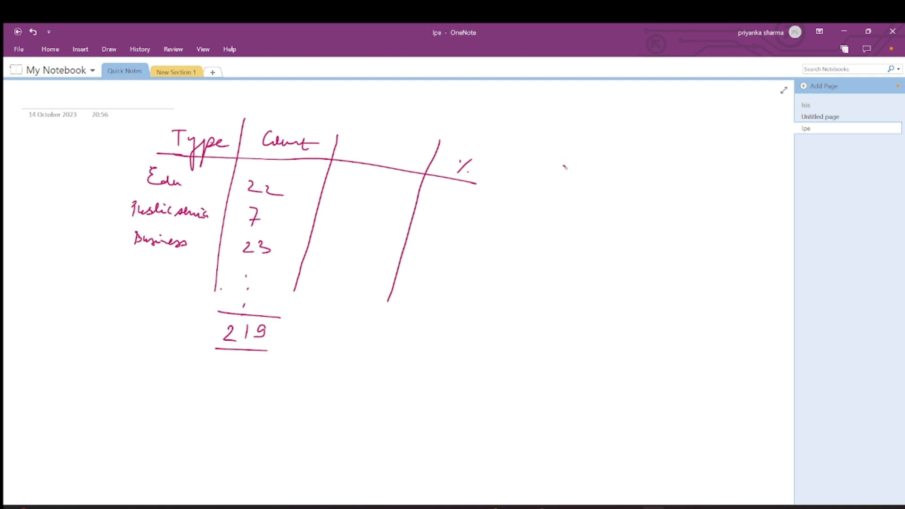
- Write Education's percentage calculation as 22 / 219 × 100 beside the table
drag(556, 170, 569, 185)
drag(576, 172, 589, 185)
drag(527, 193, 605, 199)
drag(550, 216, 580, 224)
drag(612, 170, 621, 190)
mouse_move(621, 172)
mouse_down()
mouse_move(608, 190)
mouse_move(638, 183)
mouse_up()
drag(652, 188, 718, 209)
drag(680, 187, 724, 204)
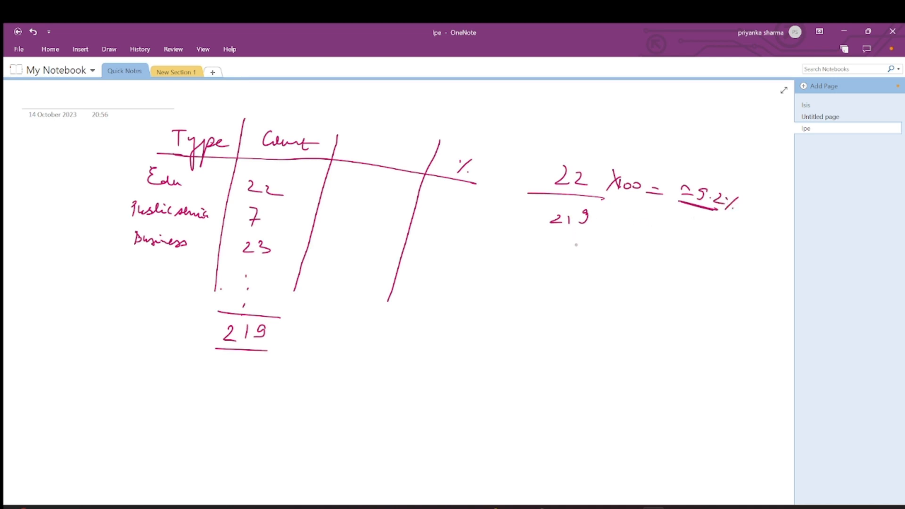
- Write Public service's percentage calculation as 7 / 219 × 100, approximately 2%
mouse_move(569, 246)
mouse_down()
mouse_move(575, 259)
mouse_move(585, 250)
mouse_up()
drag(542, 270, 588, 267)
drag(550, 278, 564, 287)
drag(569, 279, 573, 287)
mouse_move(607, 245)
mouse_down()
mouse_move(618, 261)
mouse_move(604, 263)
mouse_up()
mouse_move(631, 250)
mouse_down()
mouse_move(625, 261)
mouse_move(636, 256)
mouse_up()
drag(646, 255, 644, 255)
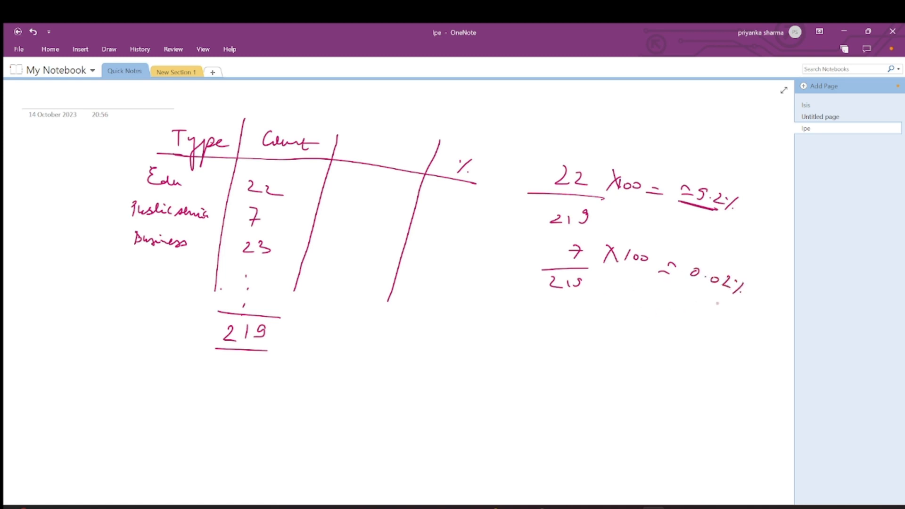
drag(709, 292, 726, 289)
drag(660, 304, 681, 313)
drag(701, 307, 694, 313)
- Write Business's percentage calculation as 23 / 219 × 100
mouse_move(554, 329)
mouse_down()
mouse_move(567, 343)
mouse_move(543, 353)
mouse_up()
mouse_move(542, 364)
mouse_down()
mouse_move(563, 382)
mouse_move(612, 370)
mouse_up()
mouse_move(612, 356)
mouse_down()
mouse_move(598, 368)
mouse_move(614, 369)
mouse_up()
drag(626, 363, 638, 365)
drag(664, 373, 731, 403)
drag(729, 389, 729, 393)
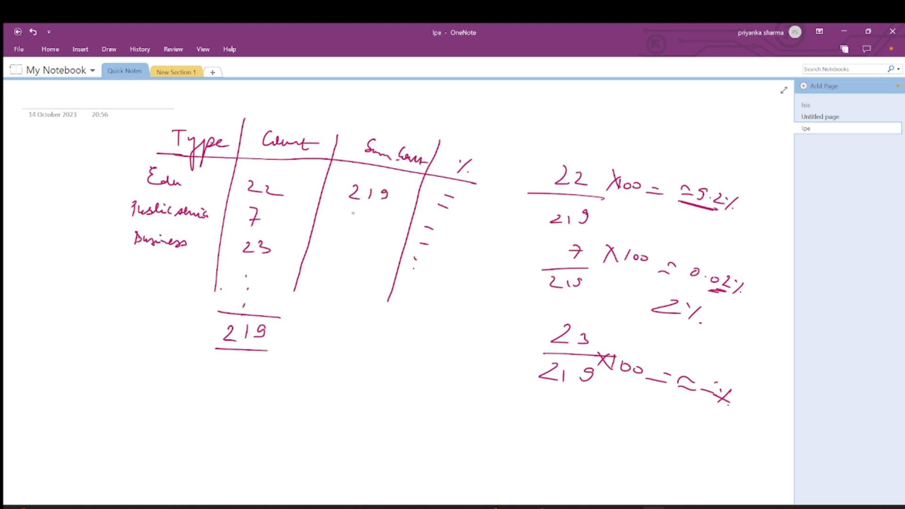
- Fill the Sum Count column with 219 for each row, draw an arrow from Count, and mark the % cells
drag(348, 213, 360, 224)
drag(365, 216, 370, 225)
mouse_move(468, 188)
mouse_down()
mouse_move(438, 185)
mouse_move(471, 198)
mouse_move(411, 193)
mouse_up()
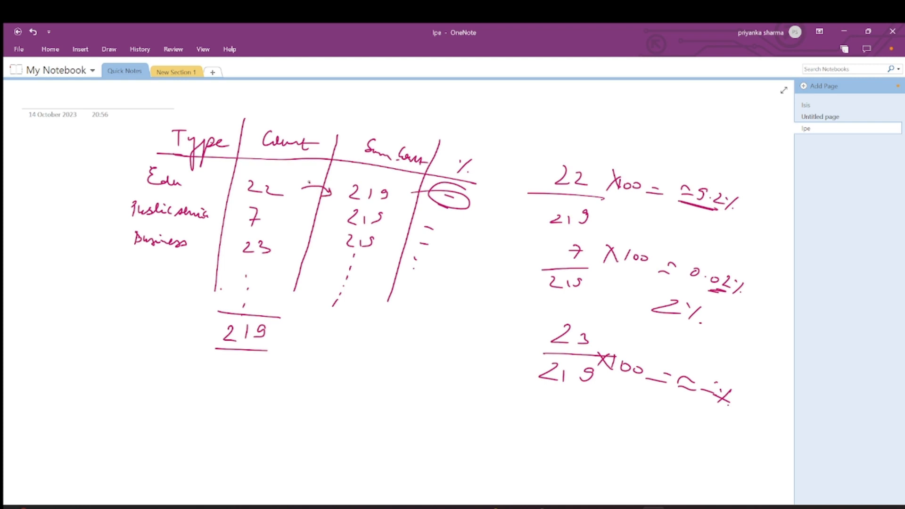
drag(430, 201, 471, 209)
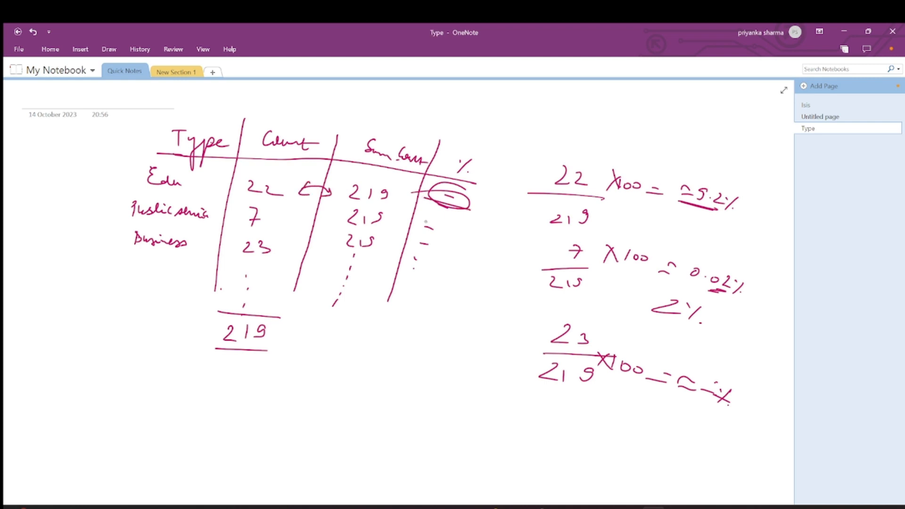
drag(425, 226, 465, 233)
mouse_move(414, 253)
mouse_down()
mouse_move(454, 260)
mouse_move(427, 301)
mouse_up()
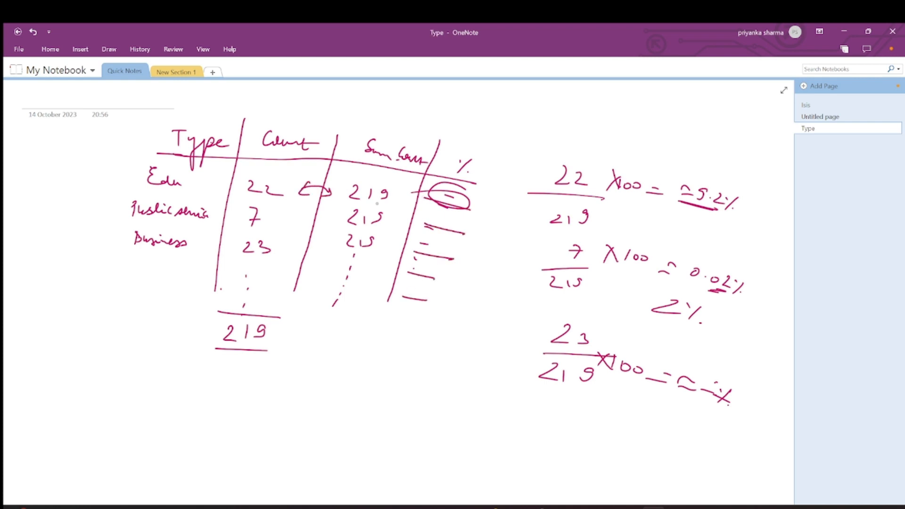
- Switch to a black pen, outline the Type and Count columns, and circle the Sum Count heading with an arrow
click(109, 49)
click(127, 70)
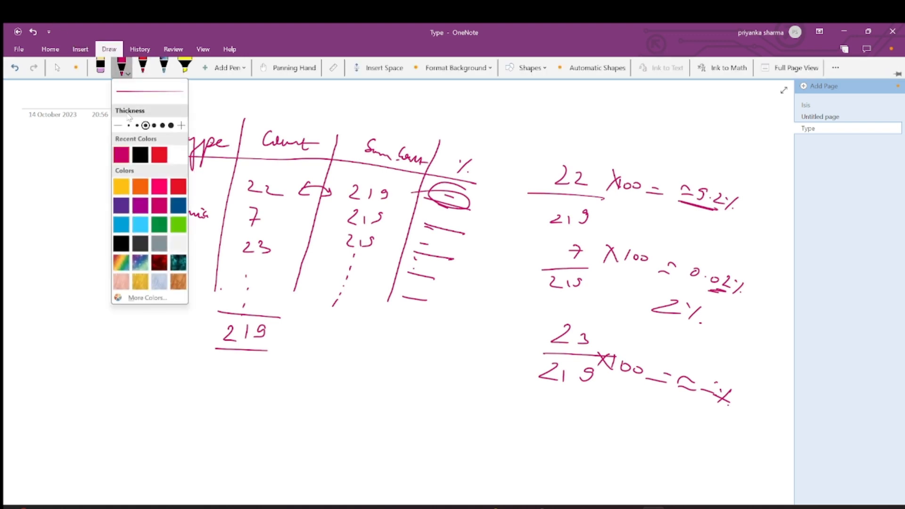
click(140, 153)
click(209, 102)
drag(138, 114, 329, 149)
mouse_move(132, 110)
mouse_down()
mouse_move(94, 228)
mouse_move(100, 279)
mouse_move(283, 310)
mouse_up()
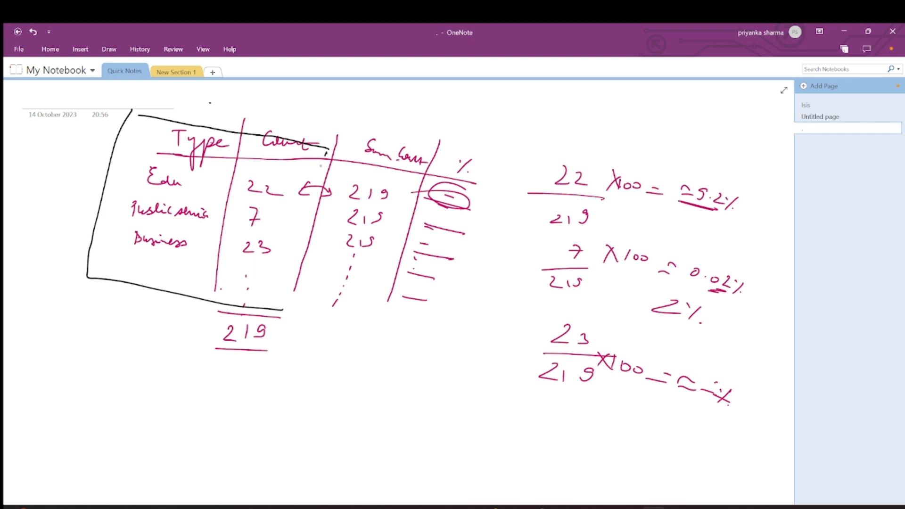
drag(328, 151, 267, 303)
mouse_move(403, 124)
mouse_down()
mouse_move(380, 163)
mouse_move(410, 131)
mouse_move(330, 141)
mouse_up()
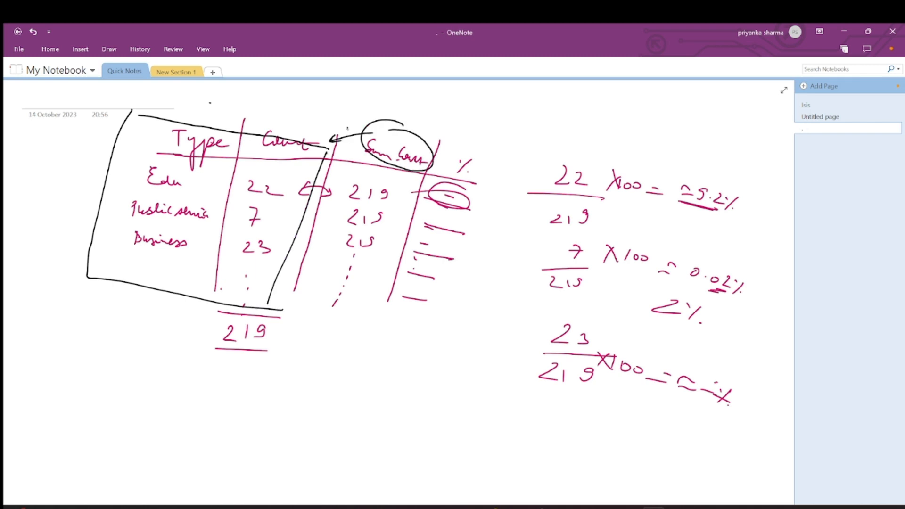
- Draw a black box around the Sum Count and % columns of the sketched table
drag(279, 319, 445, 338)
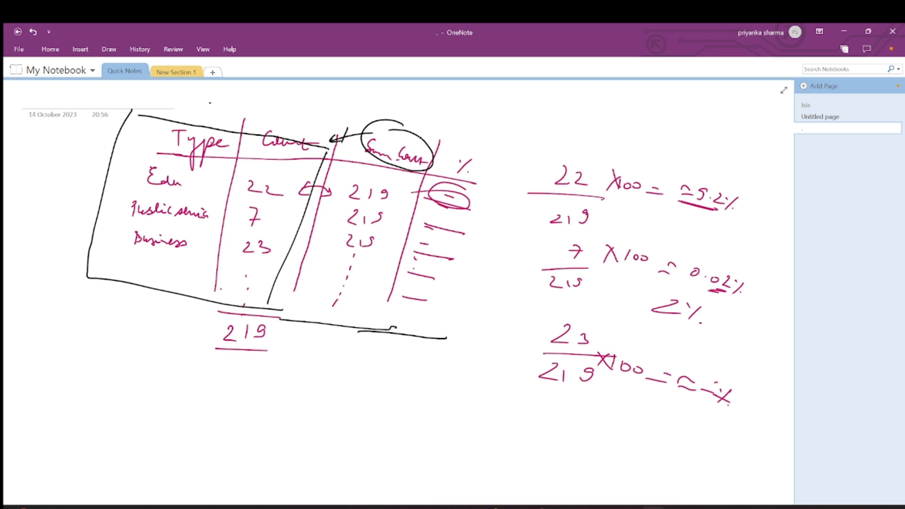
mouse_move(420, 138)
mouse_down()
mouse_move(492, 215)
mouse_move(430, 337)
mouse_up()
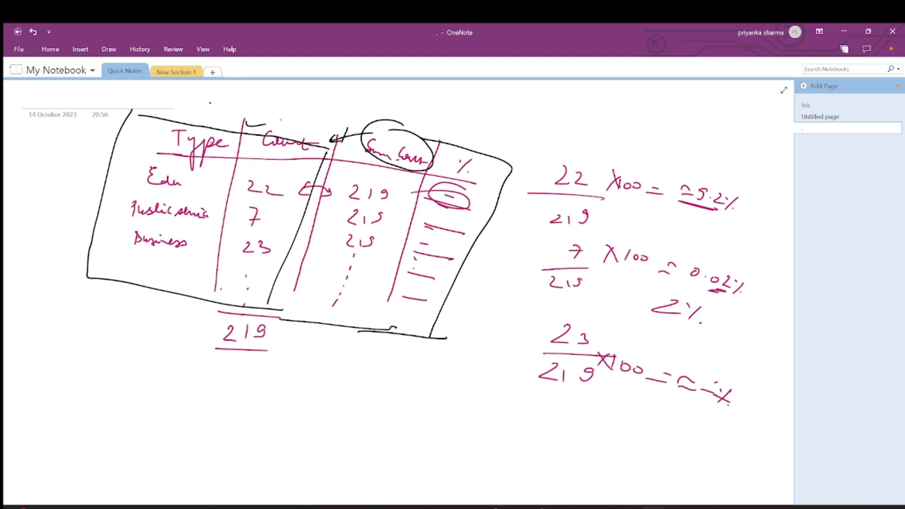
drag(295, 121, 410, 131)
drag(456, 152, 498, 150)
- Switch to Alteryx and move the second Summarize tool below the first one on the canvas
click(630, 507)
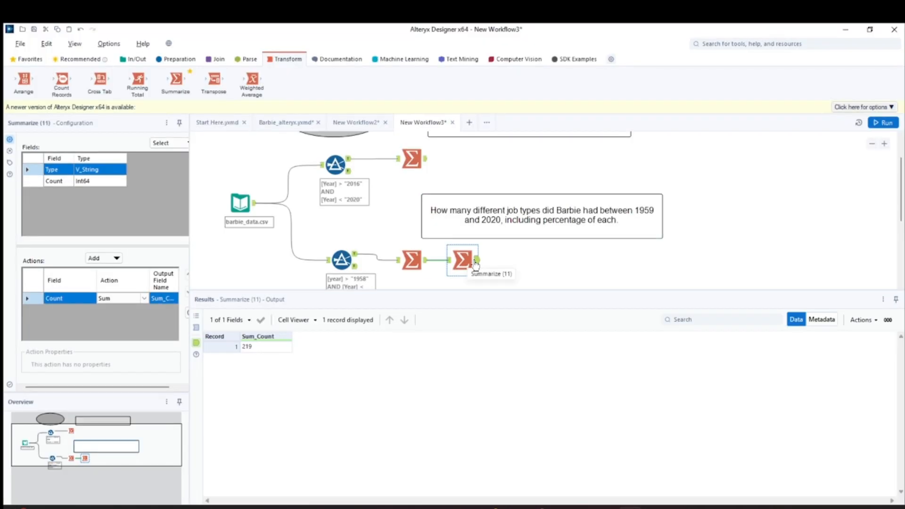
scroll(479, 257, down, 3)
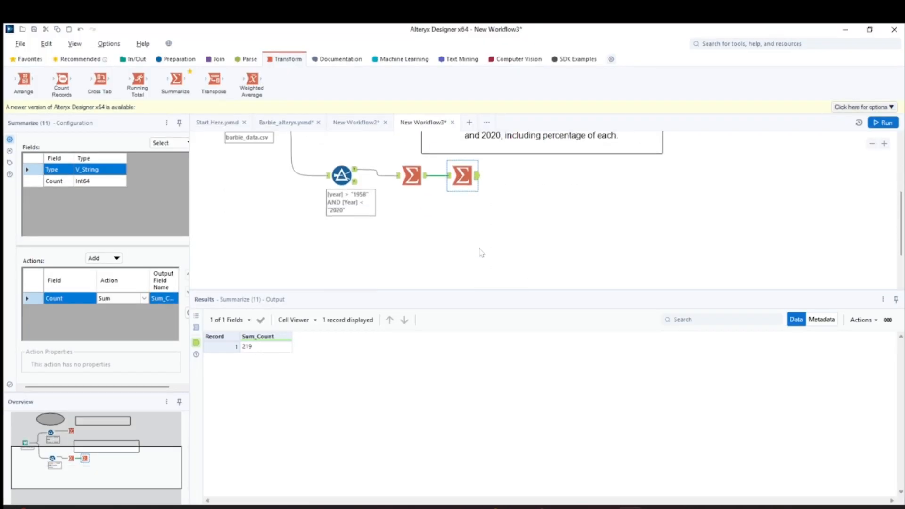
drag(456, 183, 461, 225)
scroll(460, 226, up, 1)
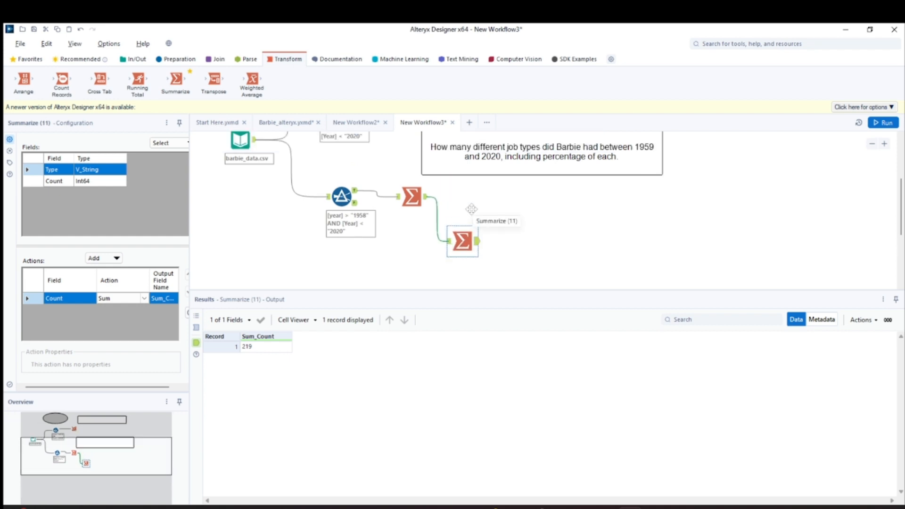
- Add an Append Fields tool, connecting the first Summarize as Target and the Sum_Count Summarize as Source
click(217, 59)
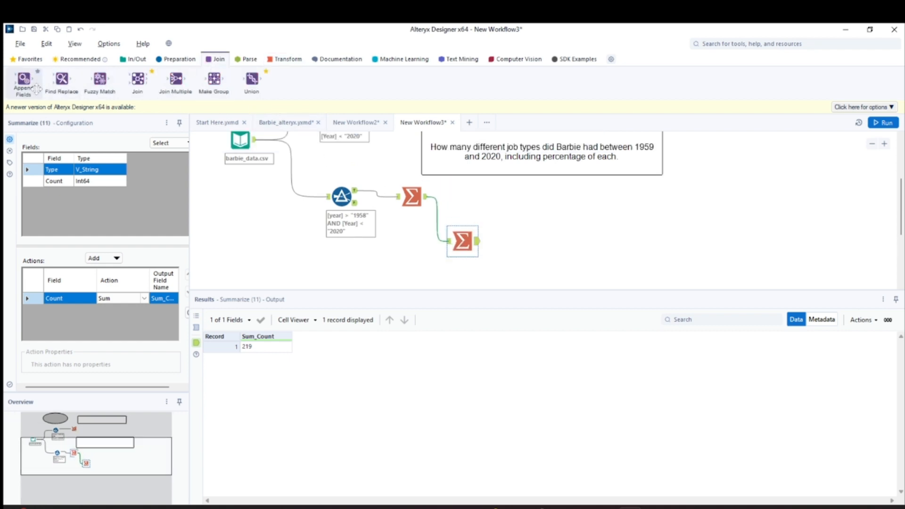
mouse_move(24, 80)
mouse_down()
mouse_move(459, 165)
mouse_move(500, 198)
mouse_up()
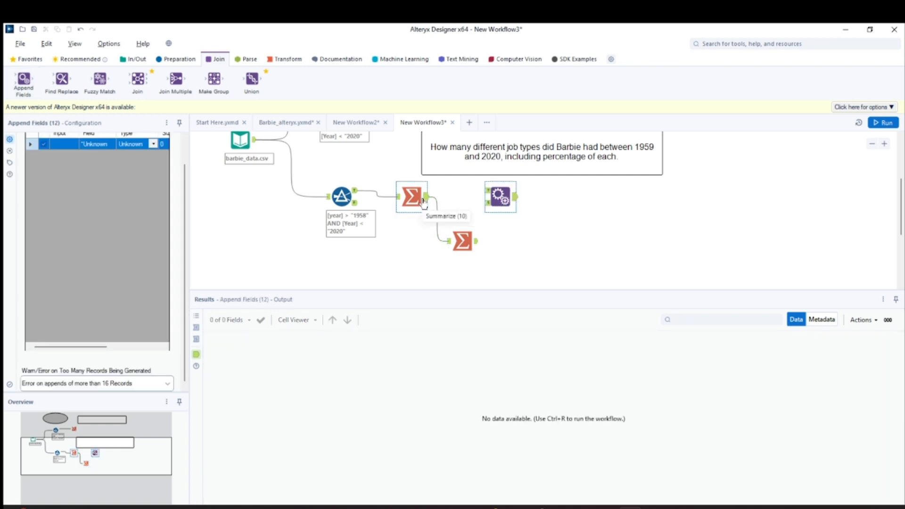
drag(427, 196, 487, 190)
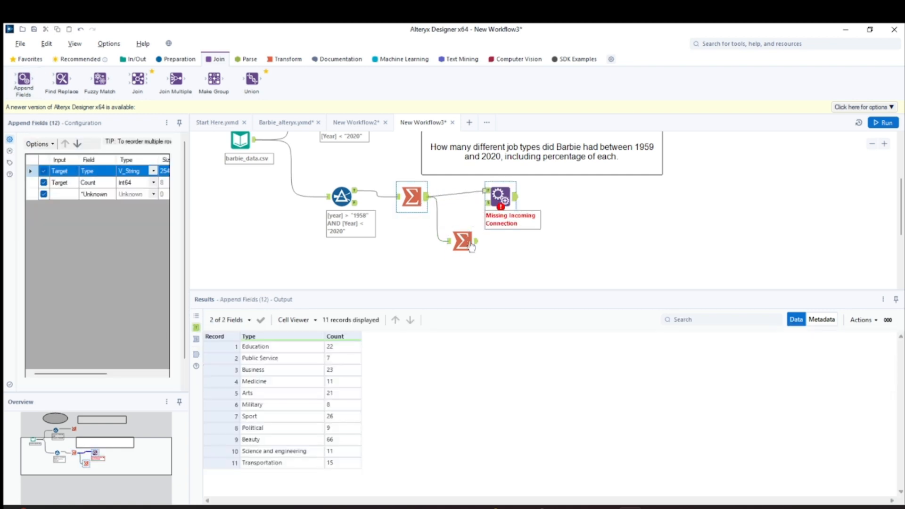
drag(477, 242, 490, 211)
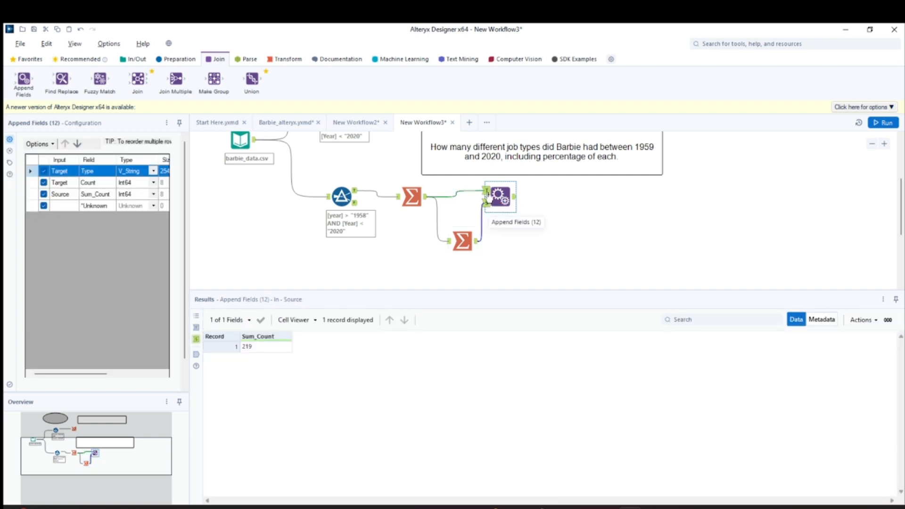
click(412, 197)
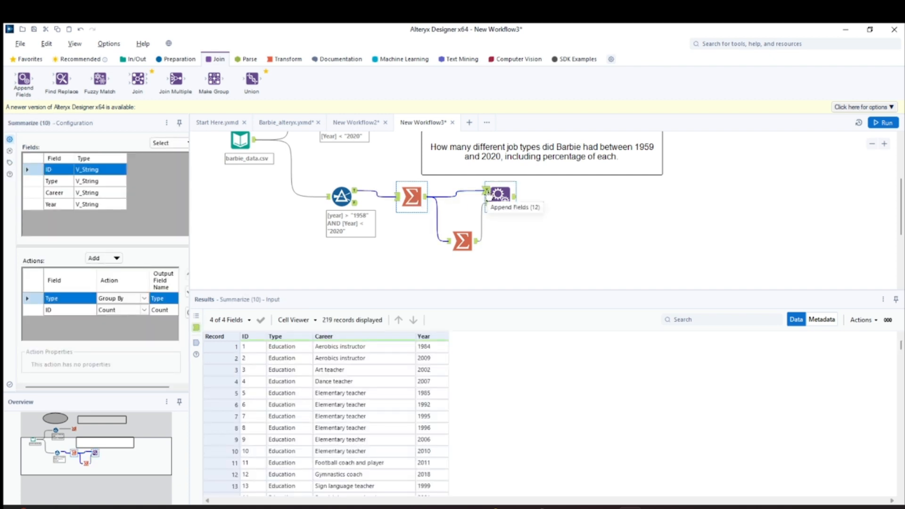
click(495, 195)
click(482, 226)
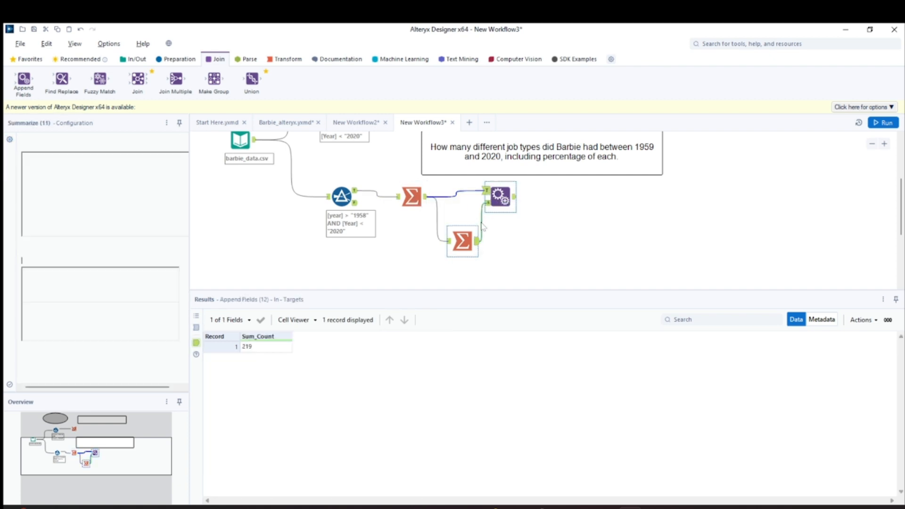
click(490, 210)
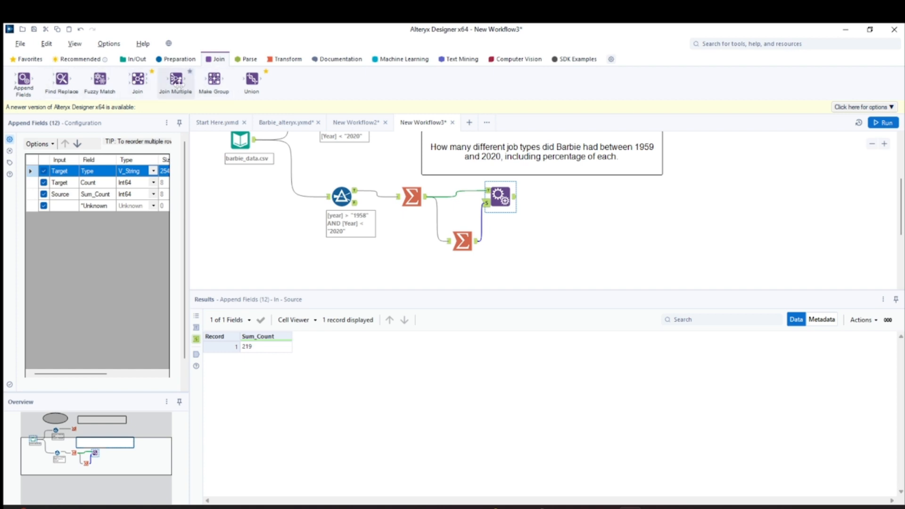
- Open the Append Fields example workflow and run it to study how target and source inputs combine
right_click(26, 84)
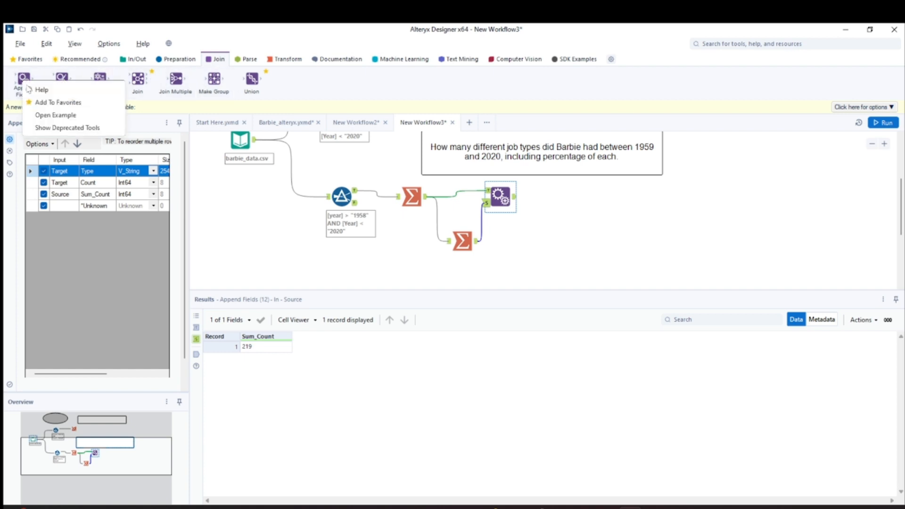
click(42, 118)
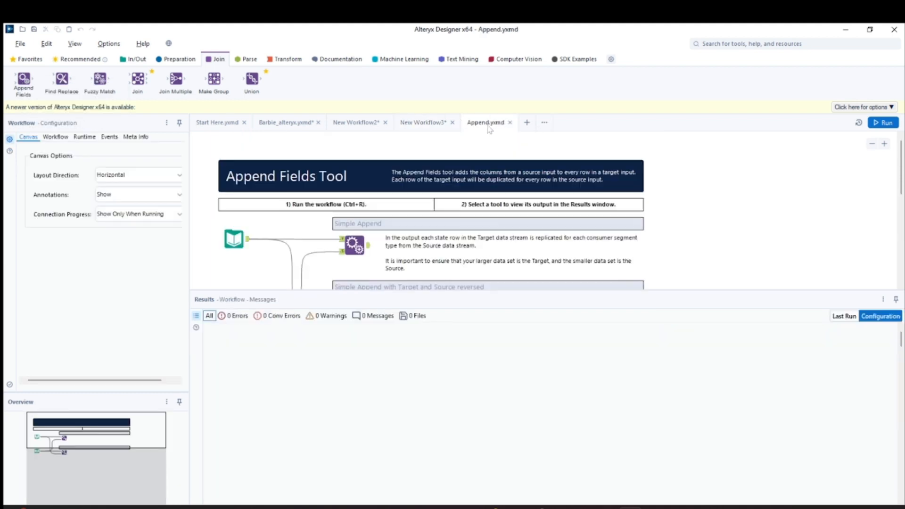
scroll(474, 217, down, 3)
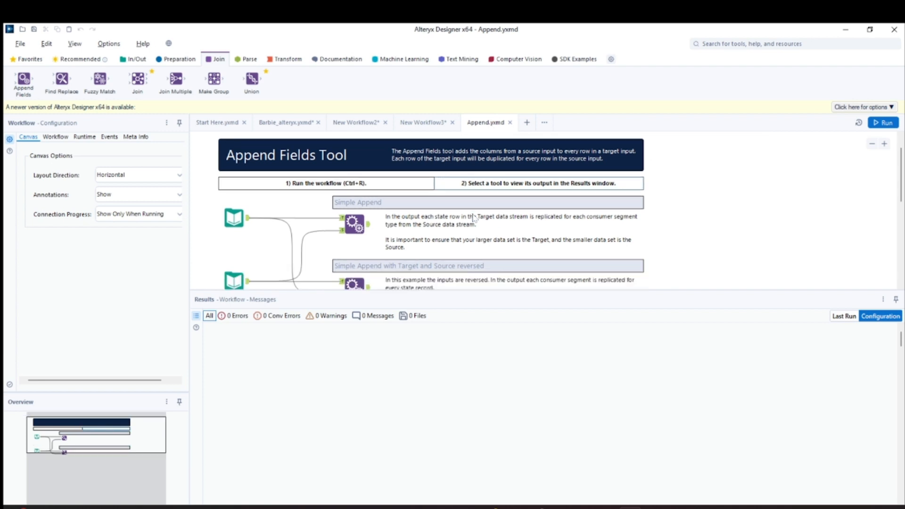
scroll(474, 218, up, 3)
scroll(474, 218, down, 3)
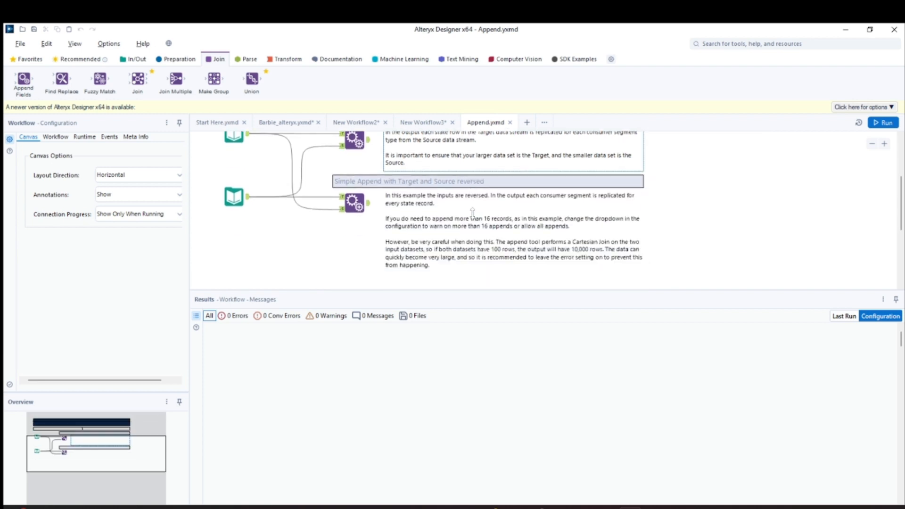
click(355, 161)
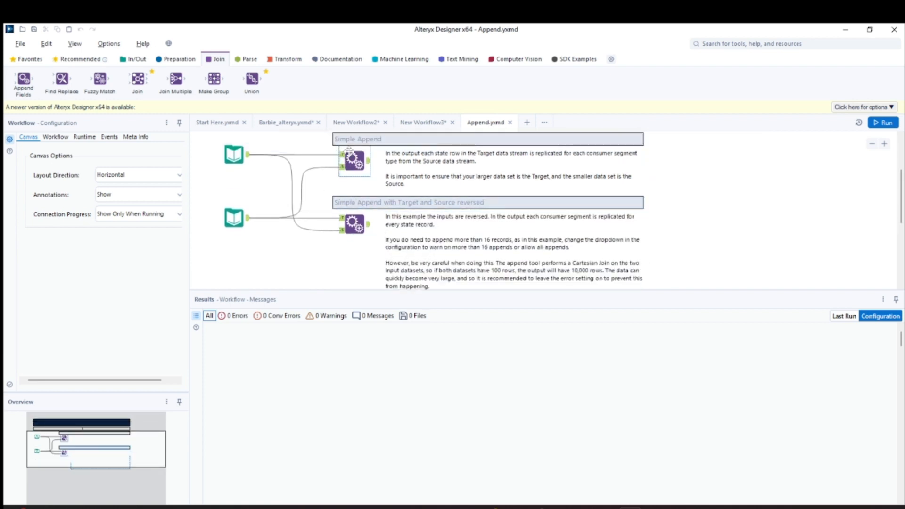
click(250, 160)
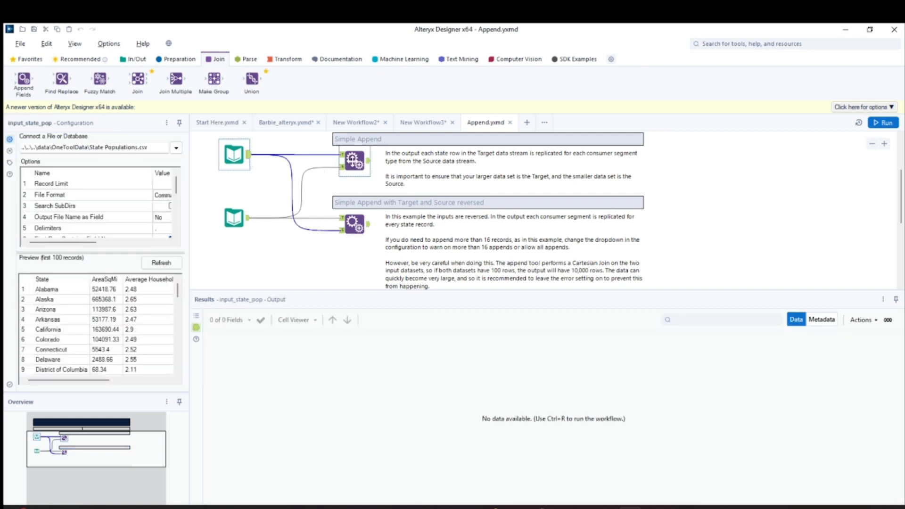
click(351, 162)
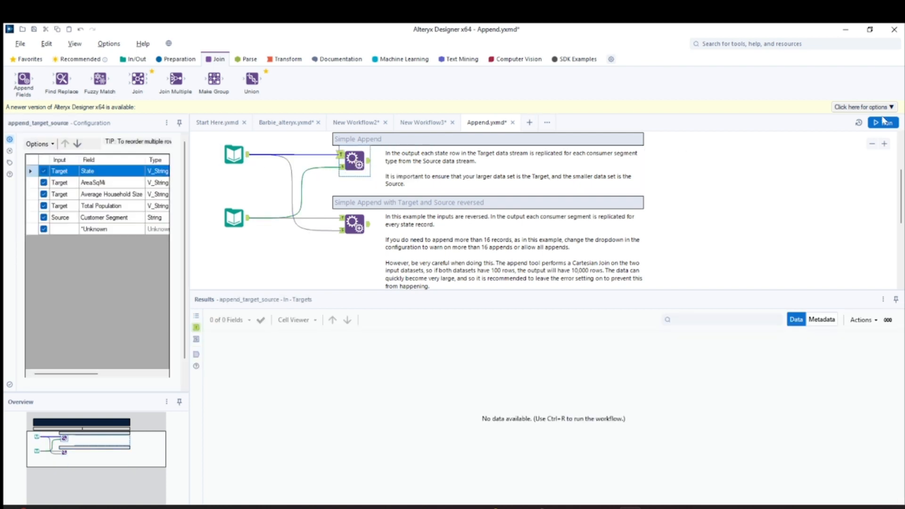
key(ctrl+r)
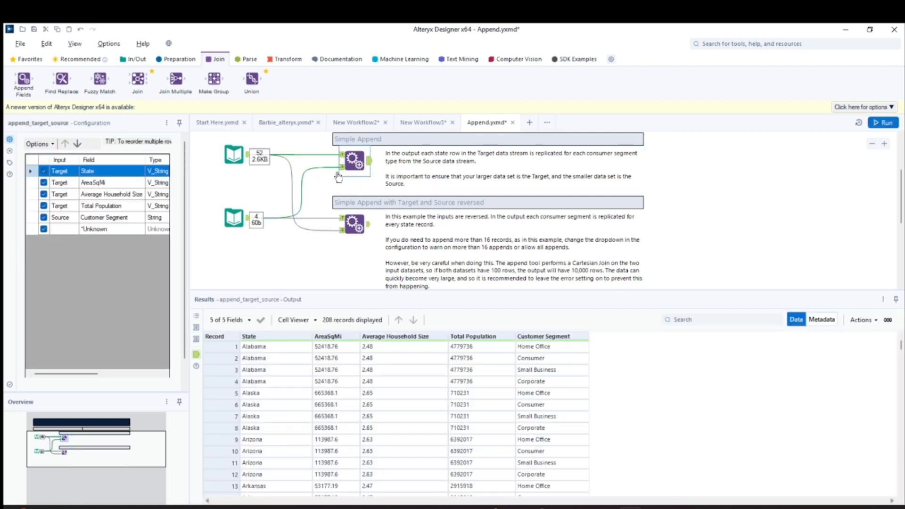
click(368, 169)
click(374, 175)
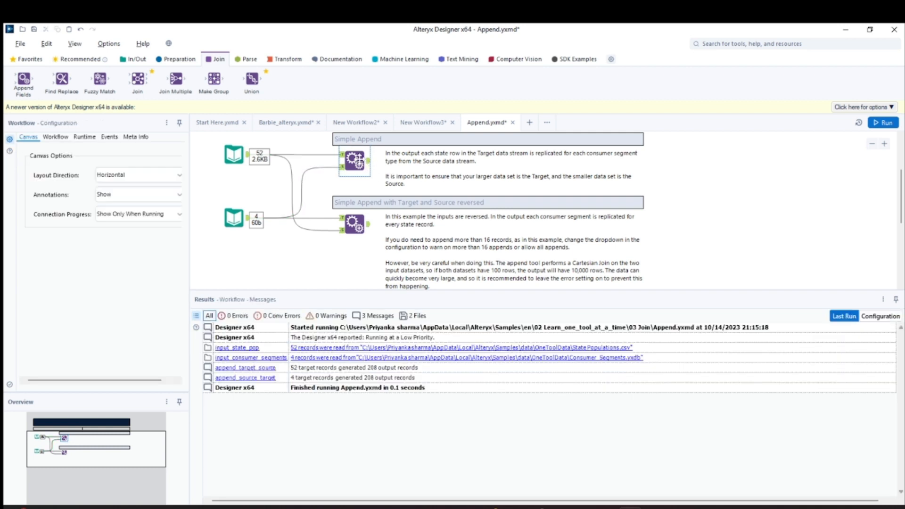
- Return to the Barbie workflow and run it to append Sum_Count to every type row
click(423, 123)
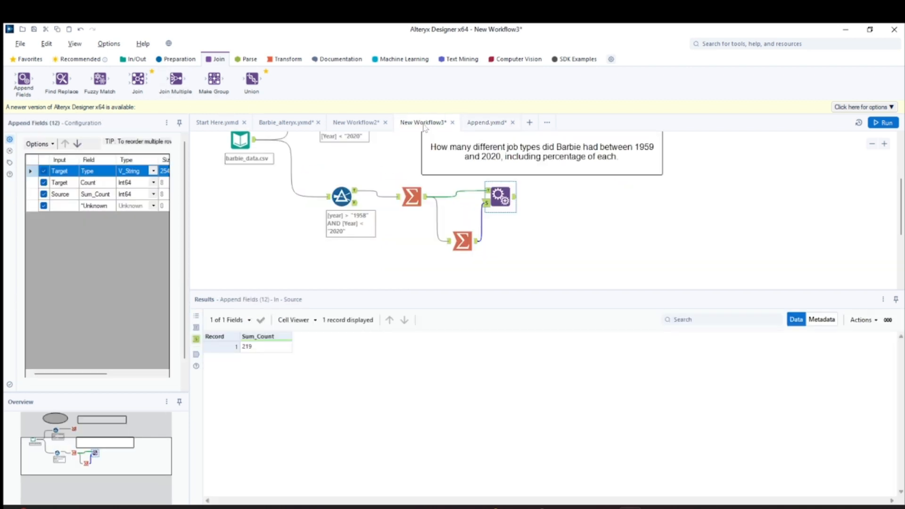
click(487, 192)
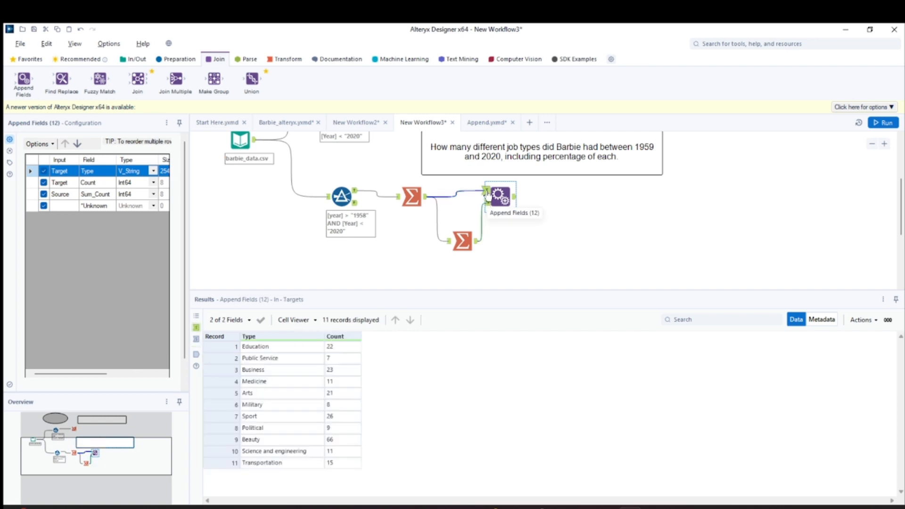
click(488, 203)
click(487, 192)
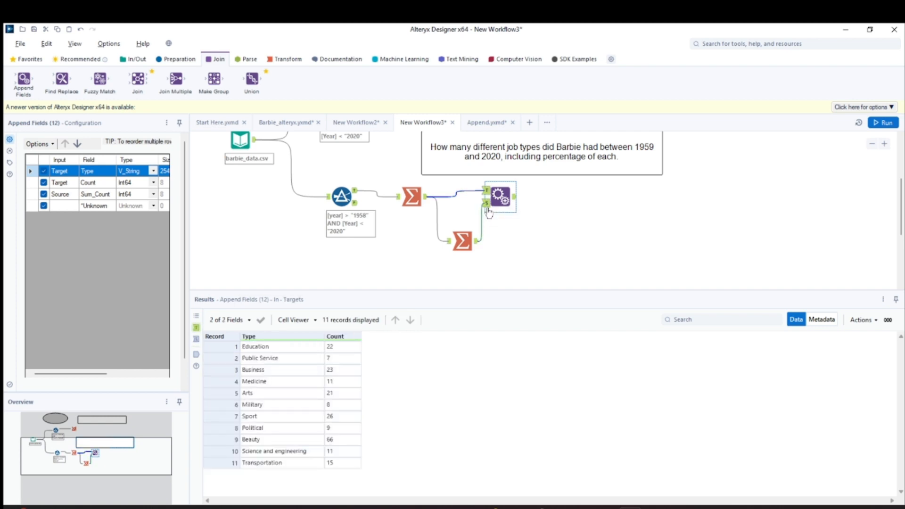
click(515, 197)
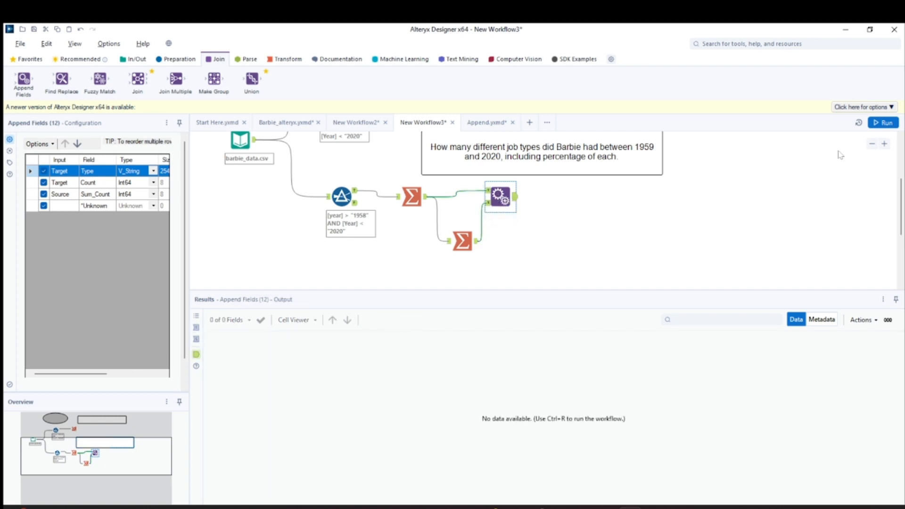
click(883, 123)
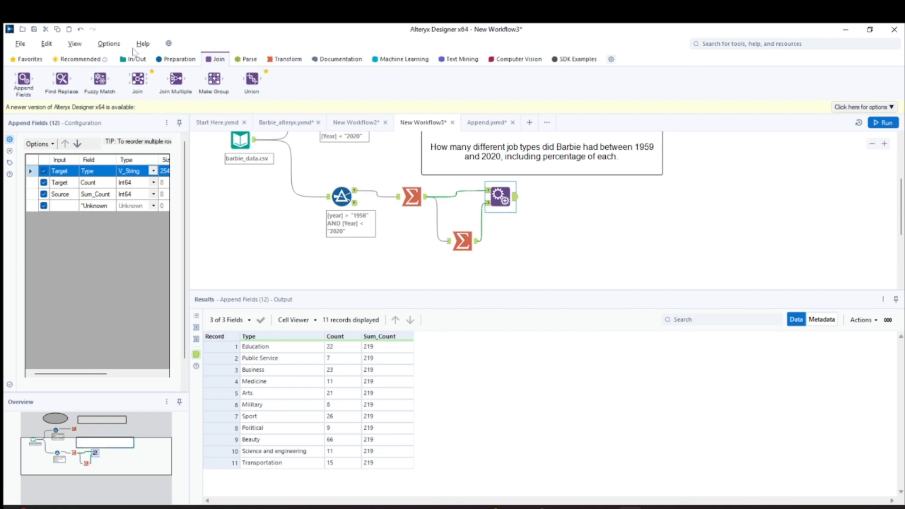
- Add a Formula tool after Append Fields and create a new output column named Percentage of Type
click(173, 60)
drag(138, 80, 570, 216)
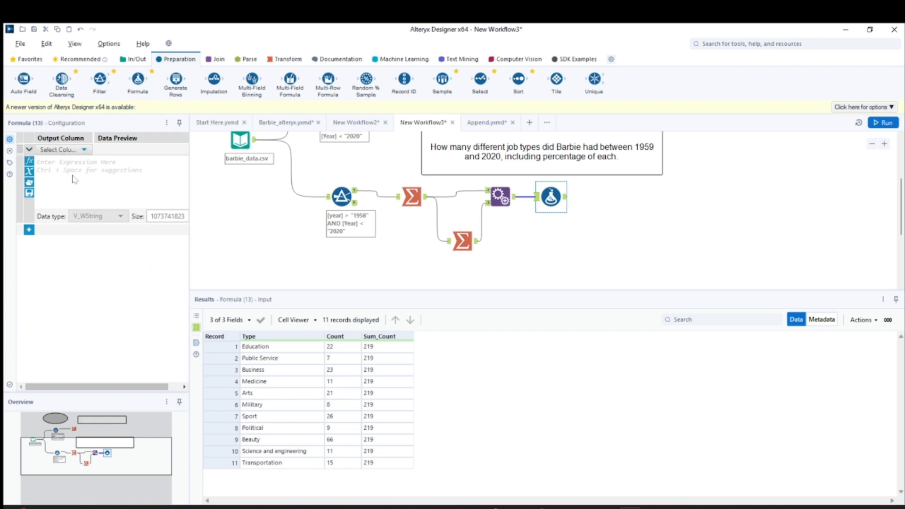
click(29, 149)
click(50, 149)
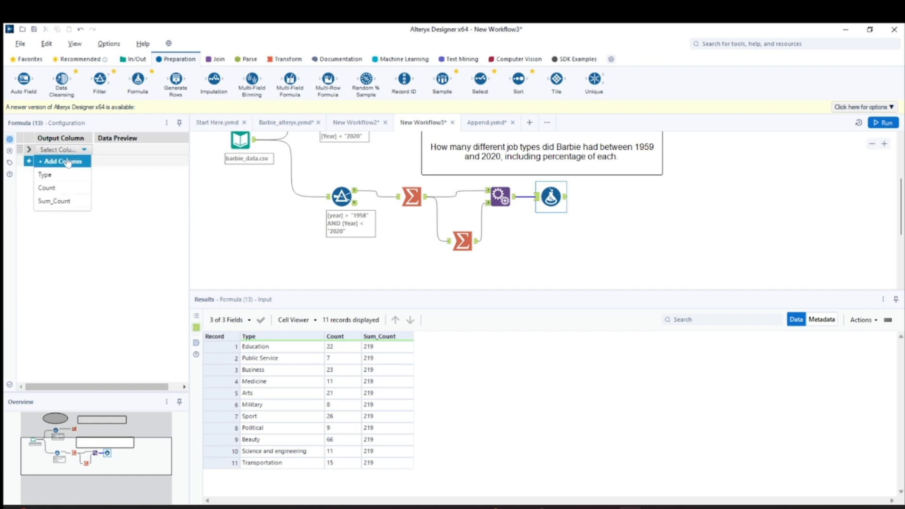
click(66, 160)
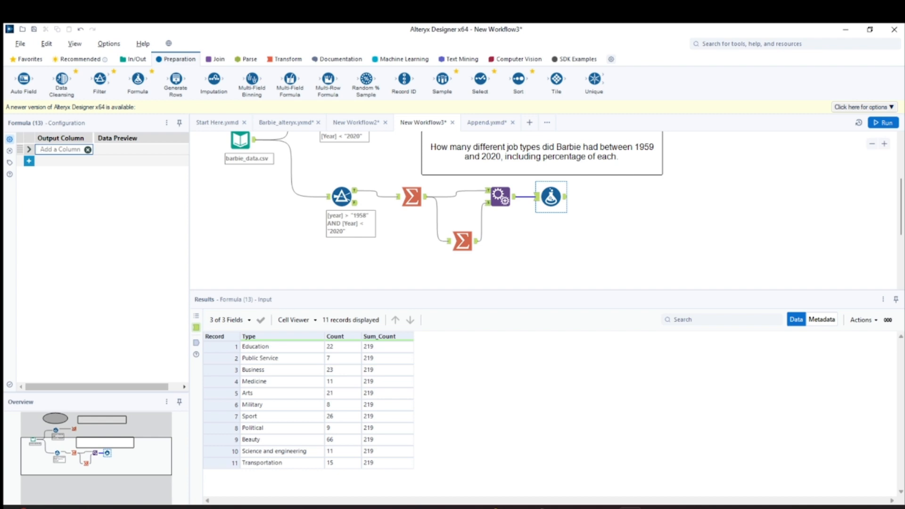
text(P)
text(ercentage od RT)
text(ype)
key(BackSpace)
key(BackSpace)
key(BackSpace)
text(f 1)
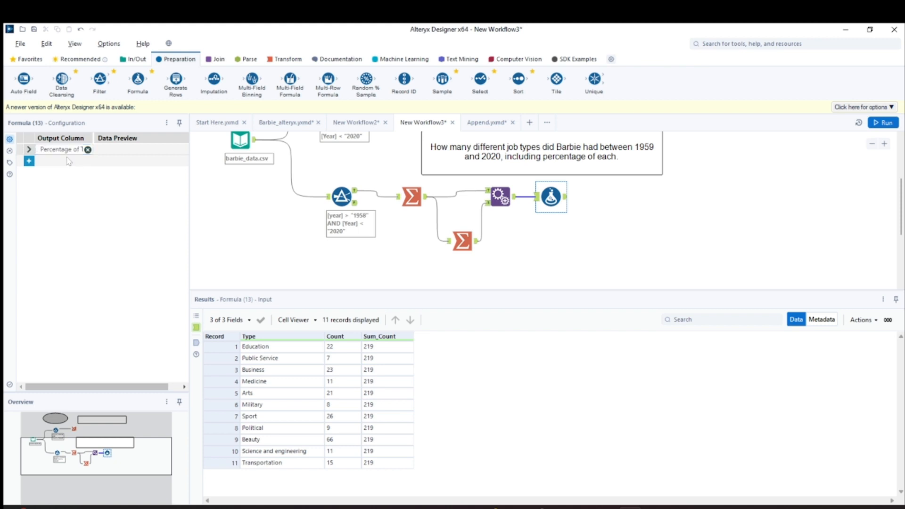
- Enter the expression [Count] / [Sum_Count] for the Percentage of Type column
click(29, 150)
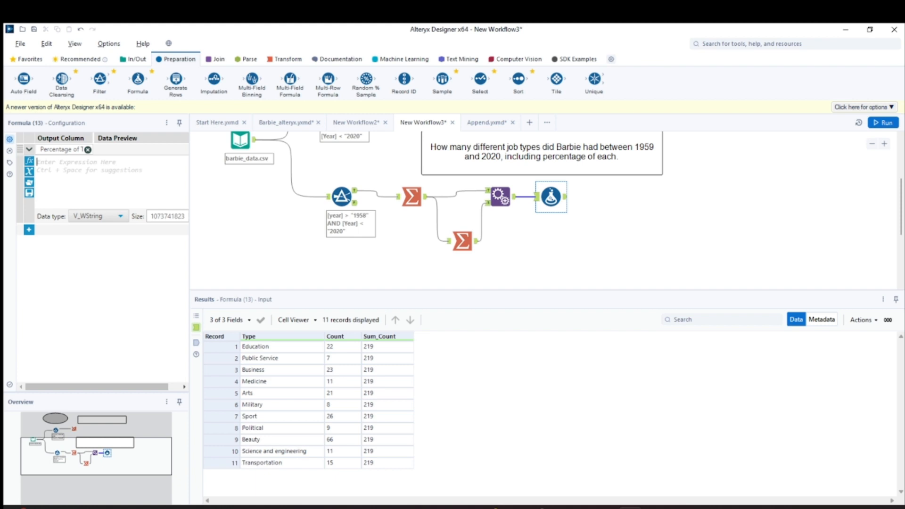
text([)
key(Down)
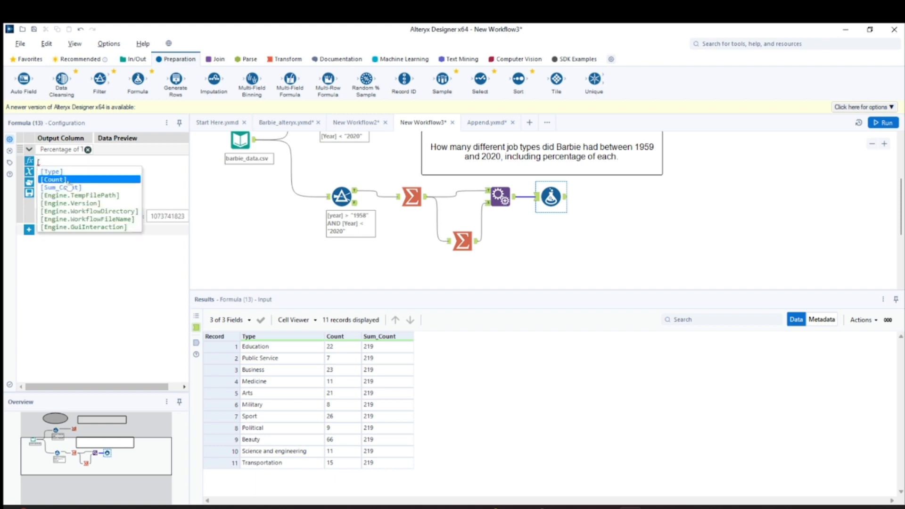
key(Return)
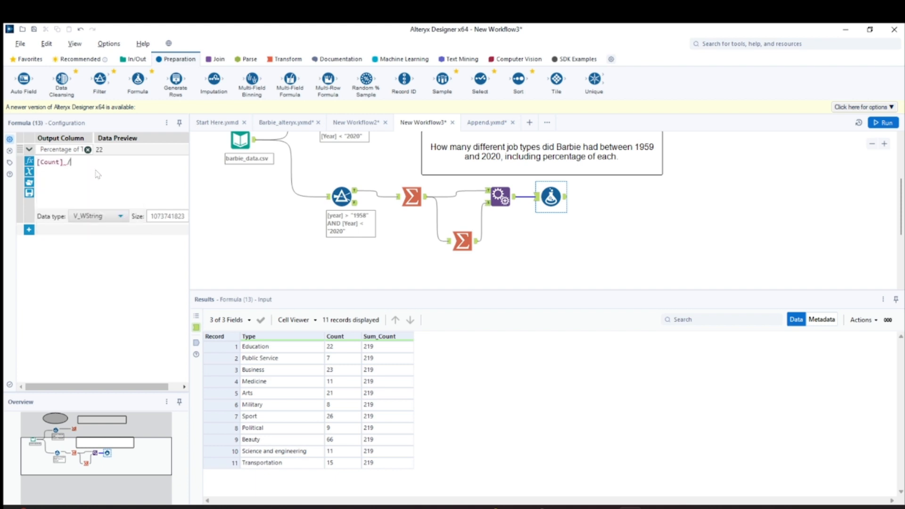
text(/ [sum)
click(96, 172)
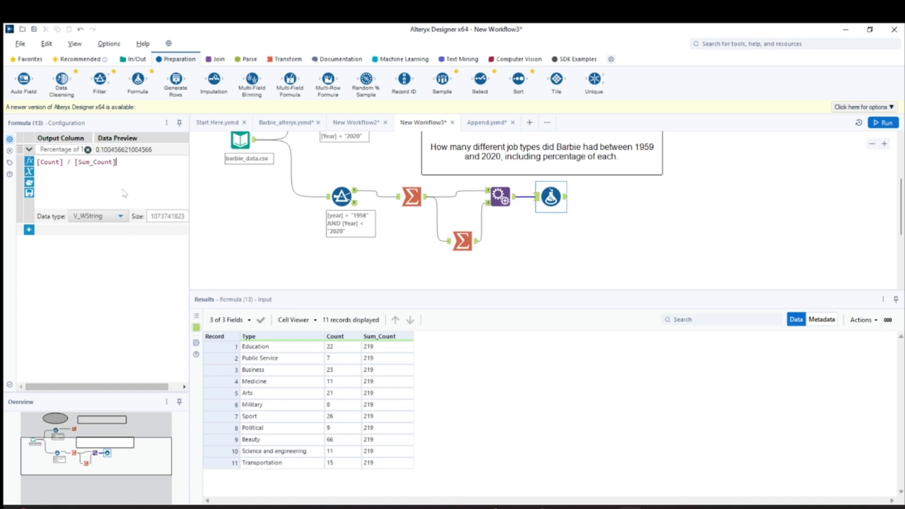
- Set the Percentage of Type column's data type to Double, run the workflow and open the Formula tool's output
click(101, 217)
click(91, 217)
click(90, 217)
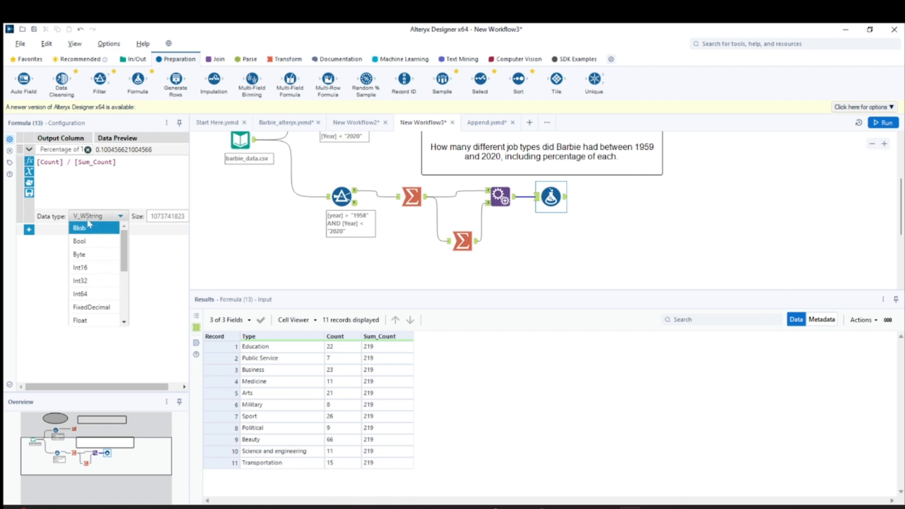
scroll(101, 304, down, 1)
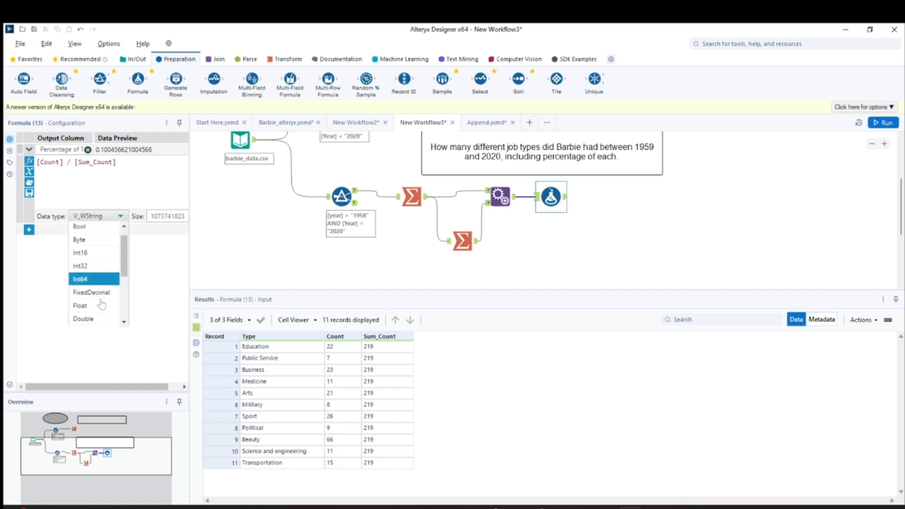
scroll(100, 301, down, 3)
scroll(96, 278, up, 2)
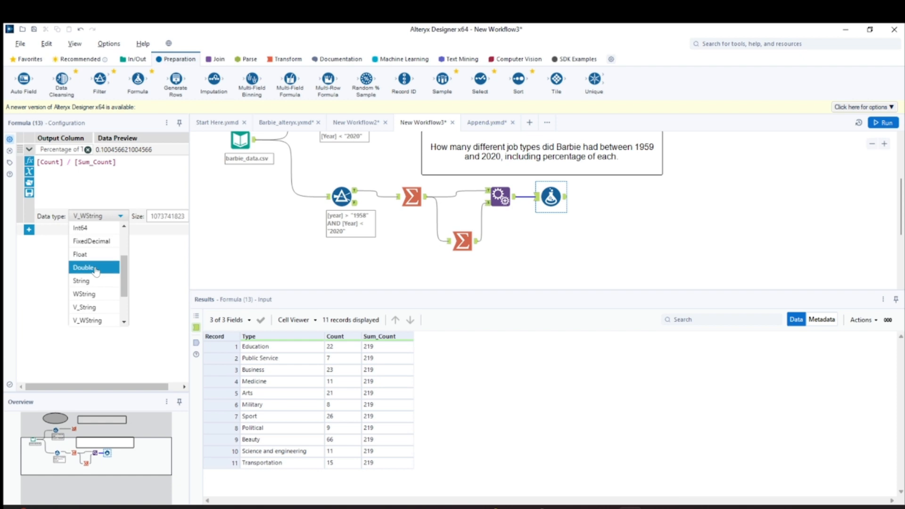
click(94, 268)
click(884, 123)
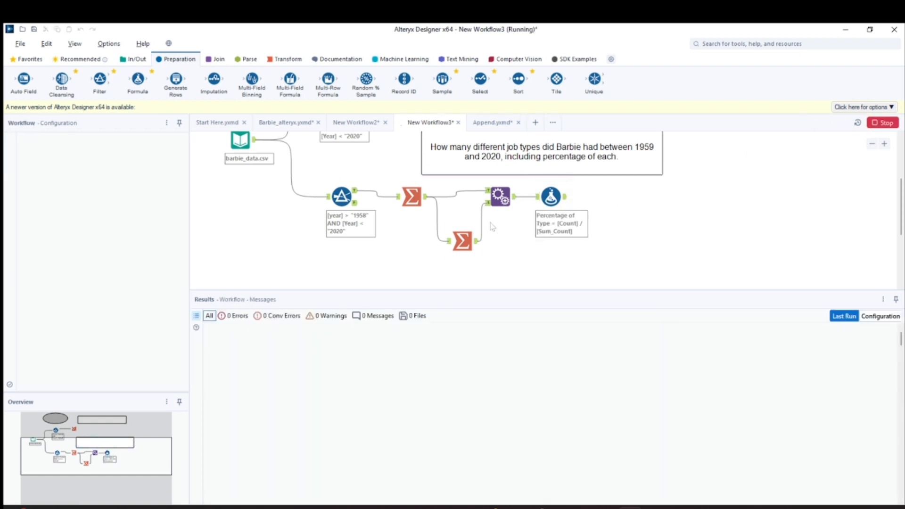
click(551, 197)
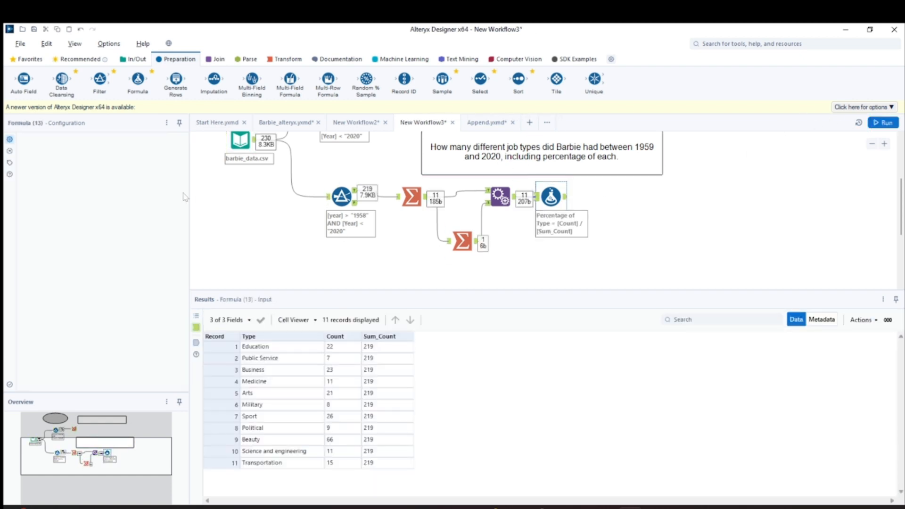
click(569, 201)
click(566, 200)
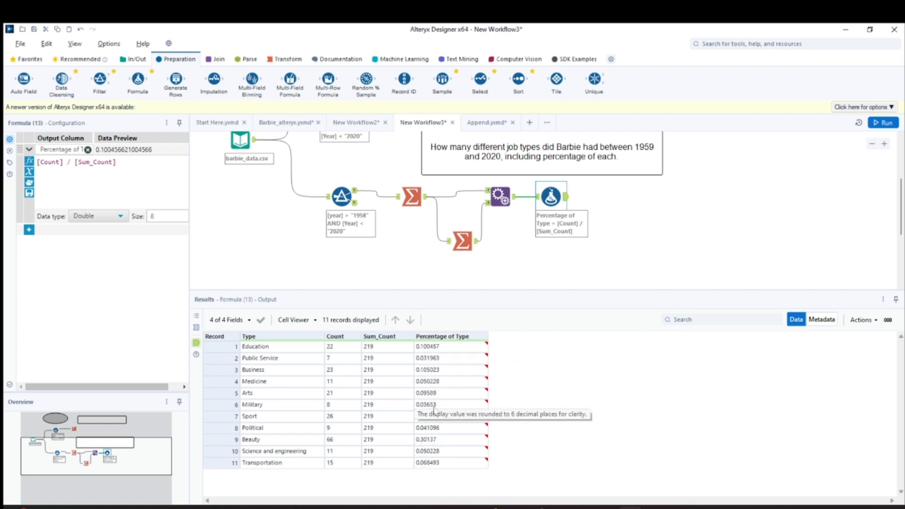
- Change the expression to ([Count] / [Sum_Count]) * 100 and run the workflow again
click(117, 162)
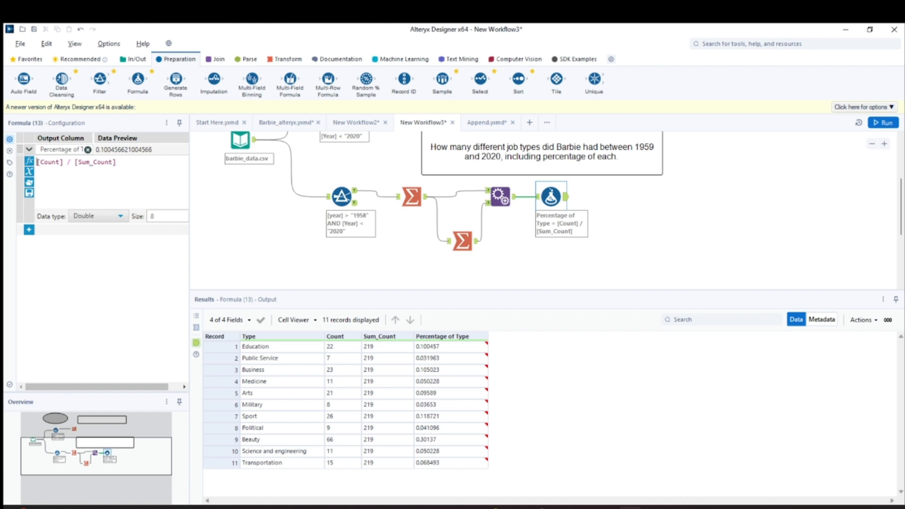
text(()
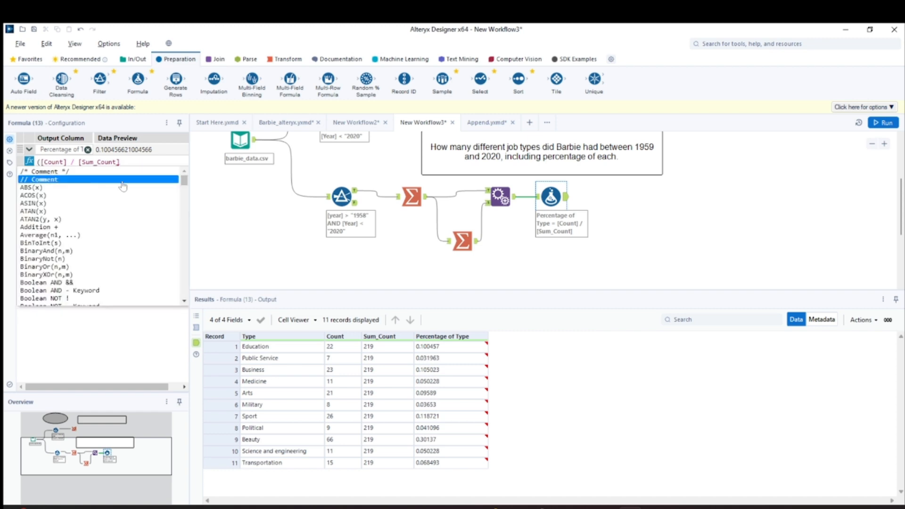
click(121, 163)
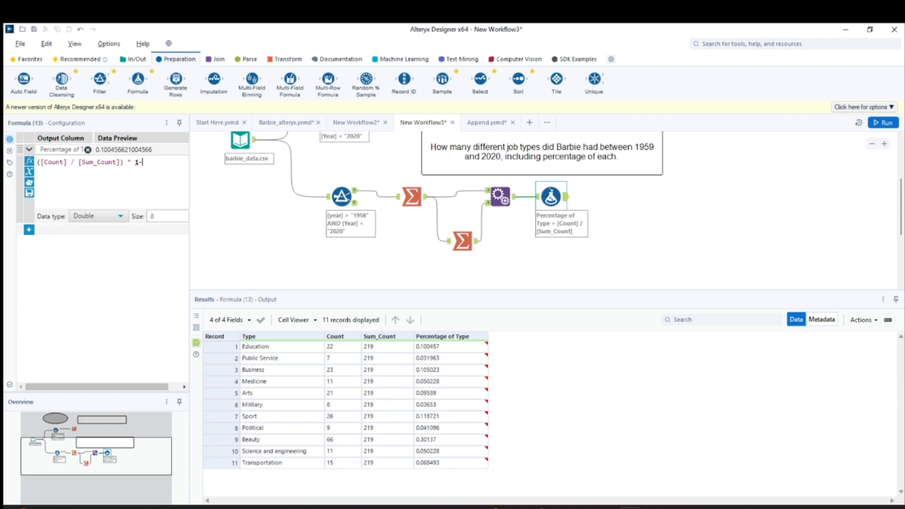
text(00)
click(813, 198)
key(ctrl+r)
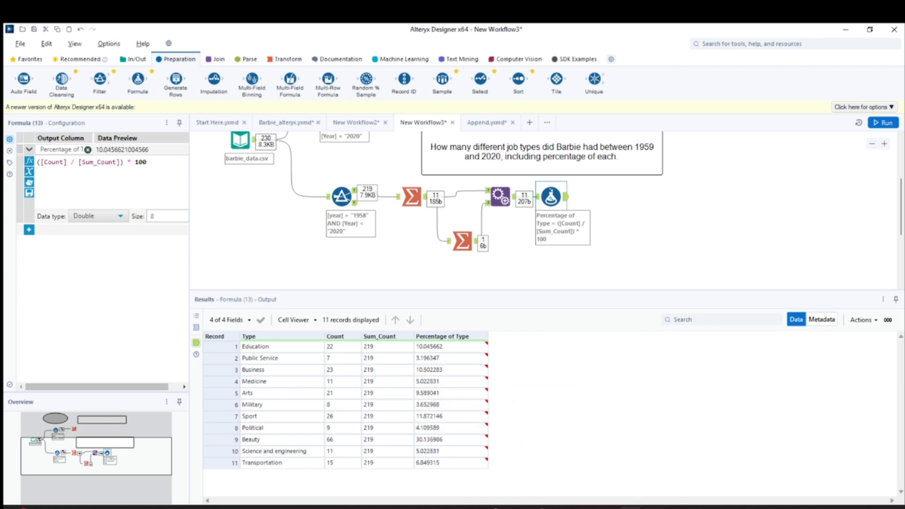
- Switch to OneNote and sketch percentage values down the % column of the drawn table, circling their 100% total
click(645, 506)
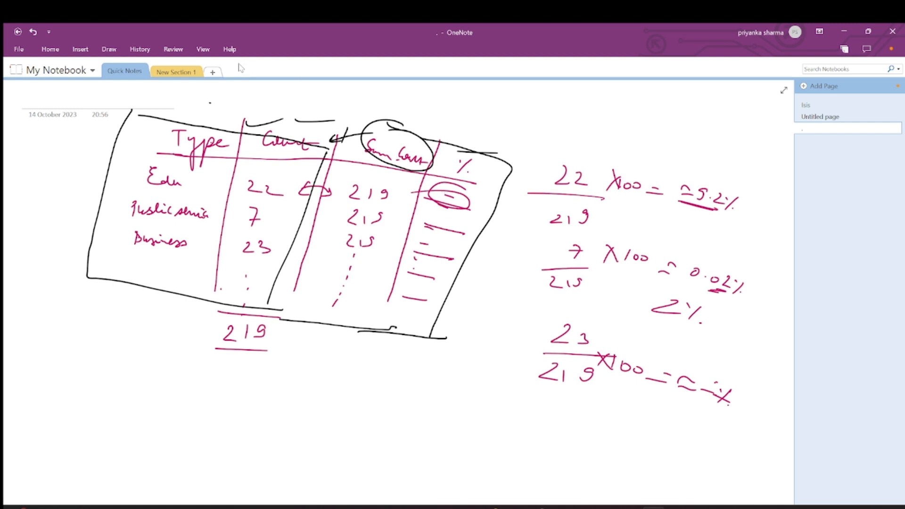
click(108, 50)
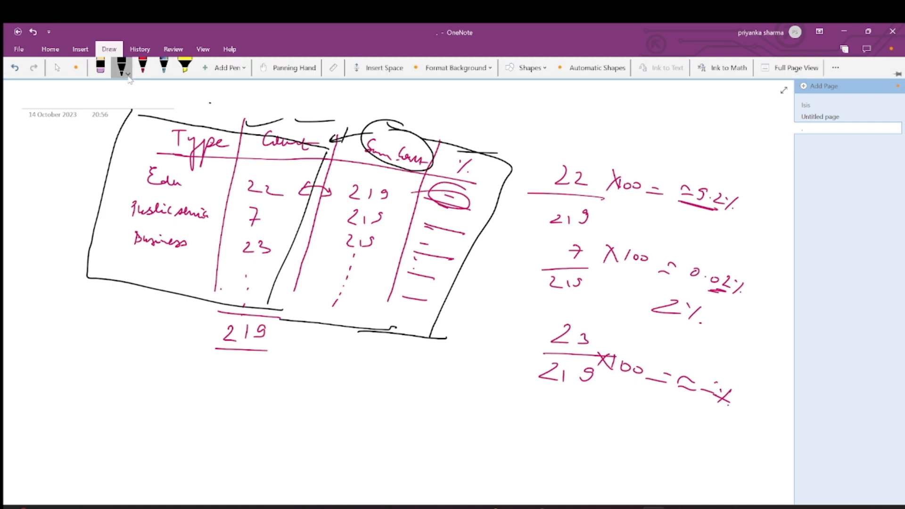
click(128, 74)
click(309, 108)
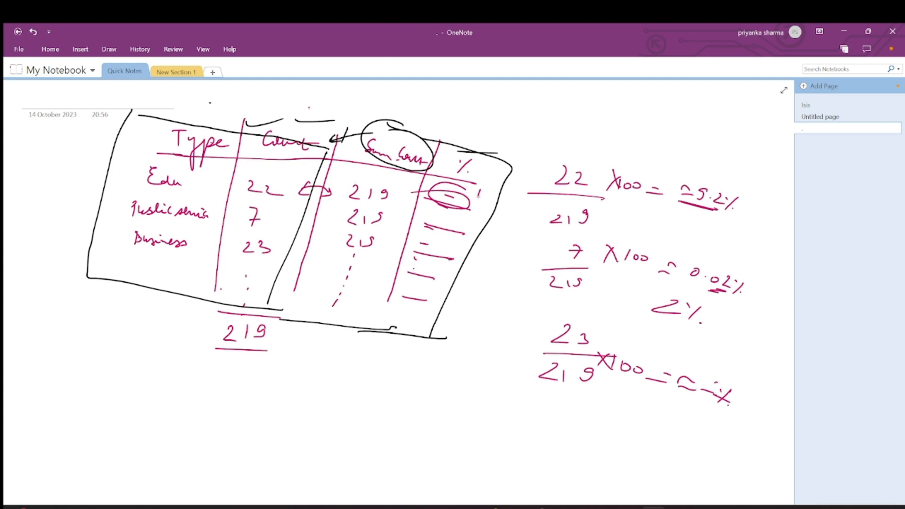
drag(497, 190, 465, 226)
mouse_move(479, 214)
mouse_down()
mouse_move(473, 229)
mouse_move(436, 241)
mouse_up()
drag(431, 241, 457, 245)
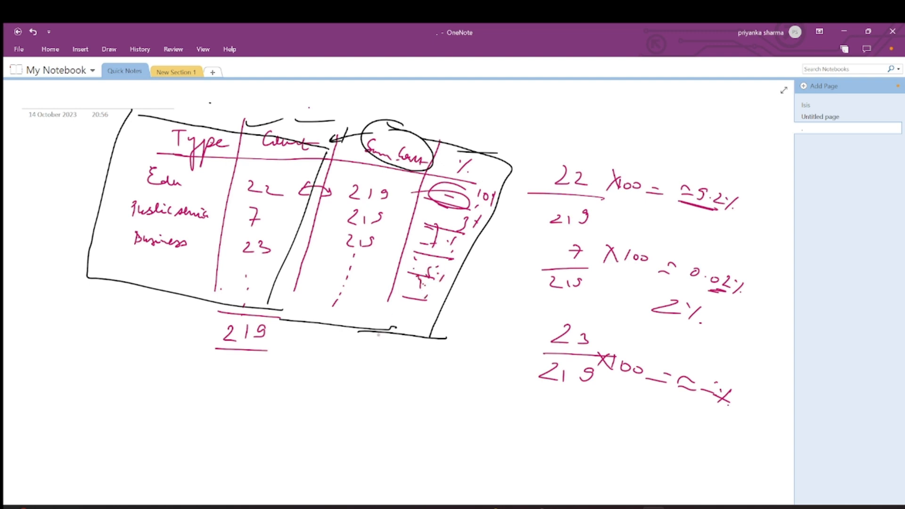
drag(398, 308, 453, 321)
drag(432, 320, 429, 357)
mouse_move(404, 356)
mouse_down()
mouse_move(401, 369)
mouse_move(434, 377)
mouse_move(361, 375)
mouse_move(391, 338)
mouse_up()
click(448, 376)
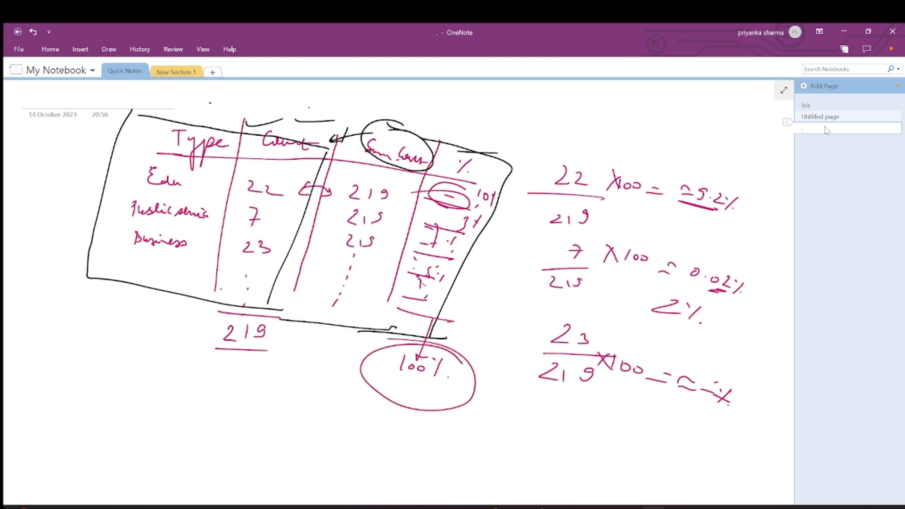
- Return to Alteryx Designer and reposition the Formula tool slightly on the canvas
click(618, 480)
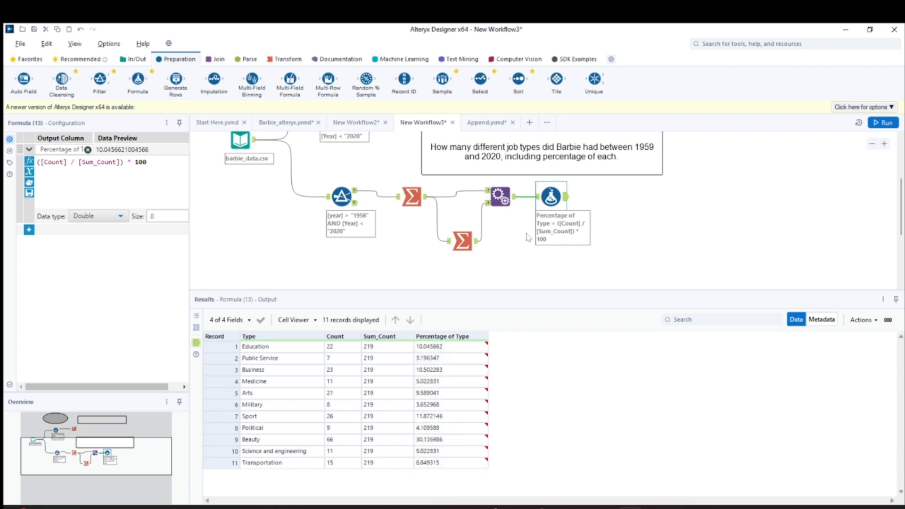
drag(551, 200, 563, 207)
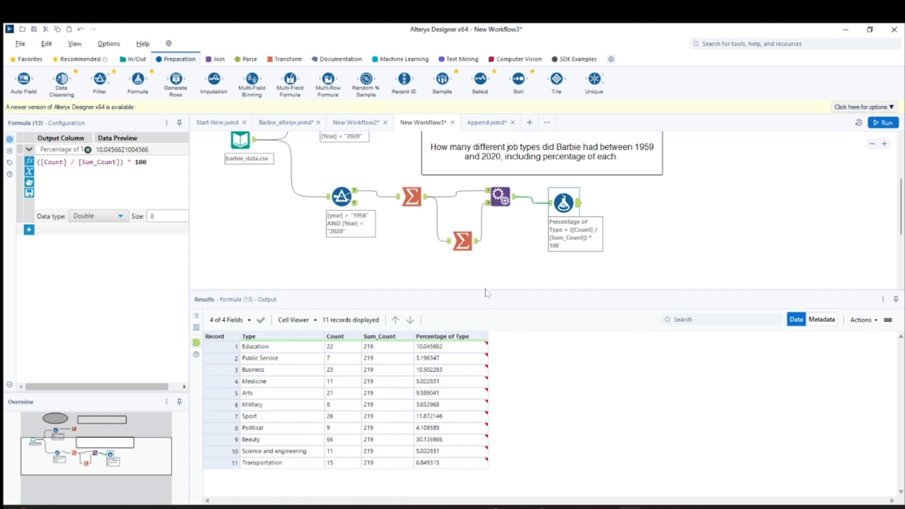
drag(485, 289, 485, 272)
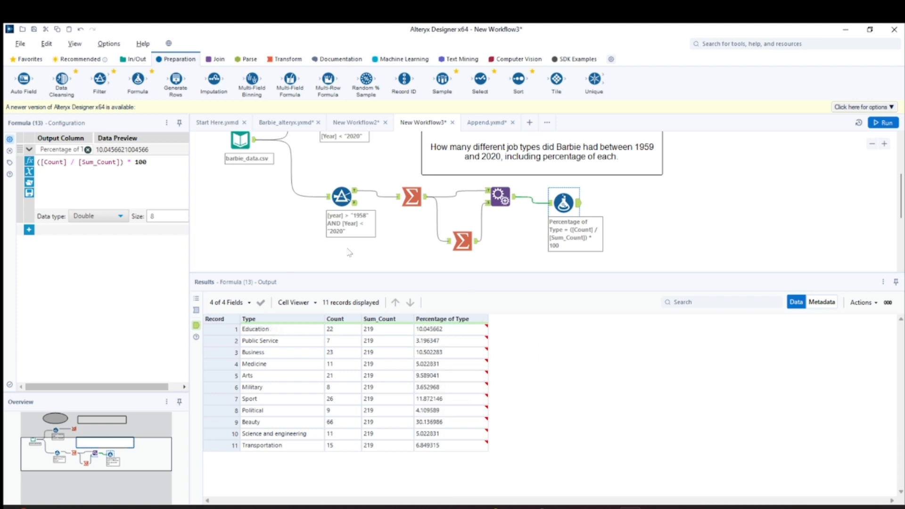
- Review the whole workflow and inspect the outputs of the Summarize, Append Fields and Formula tools
scroll(346, 266, up, 1)
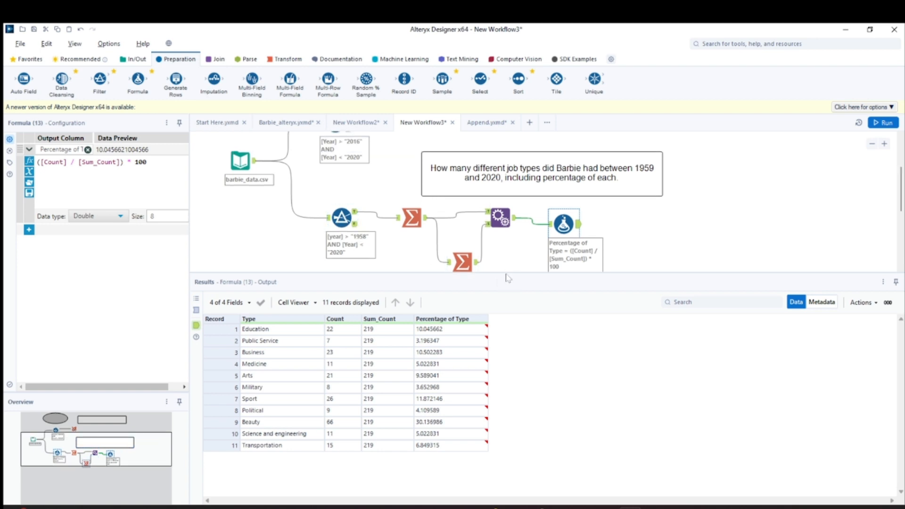
drag(508, 278, 508, 326)
scroll(357, 266, up, 2)
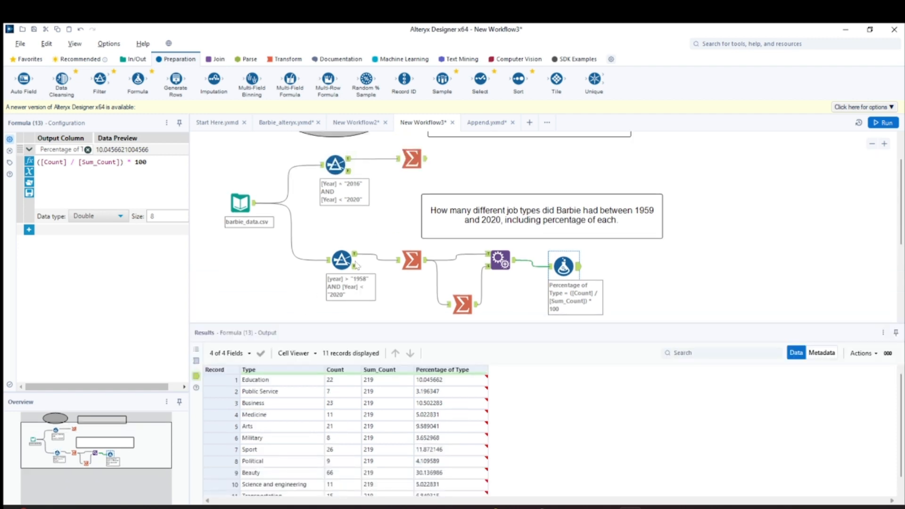
scroll(453, 221, up, 2)
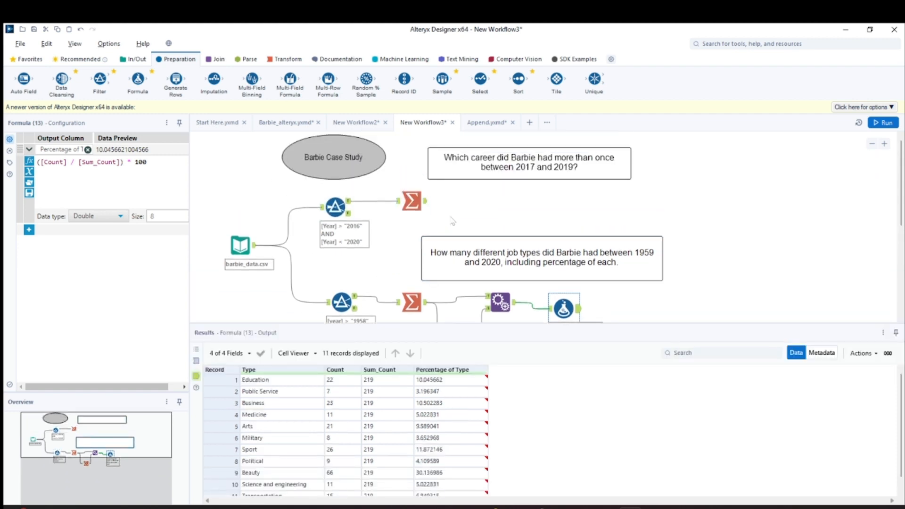
scroll(452, 221, down, 2)
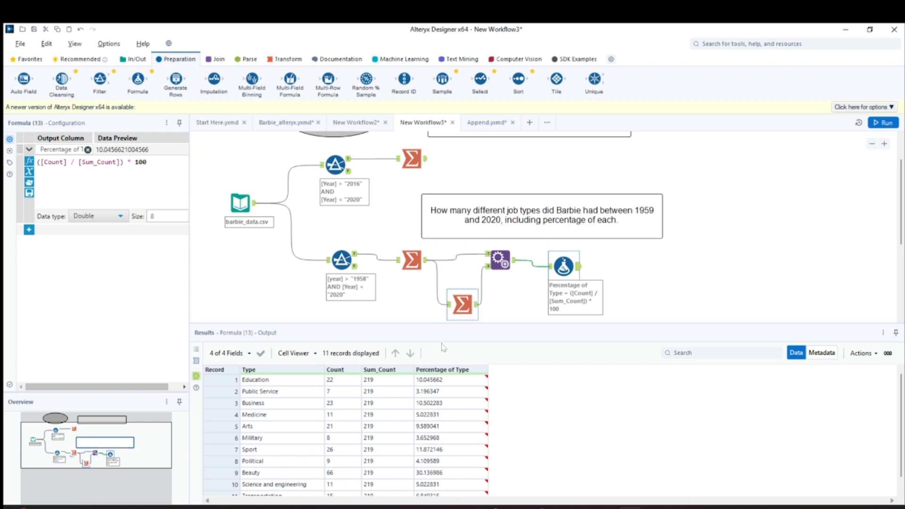
click(413, 267)
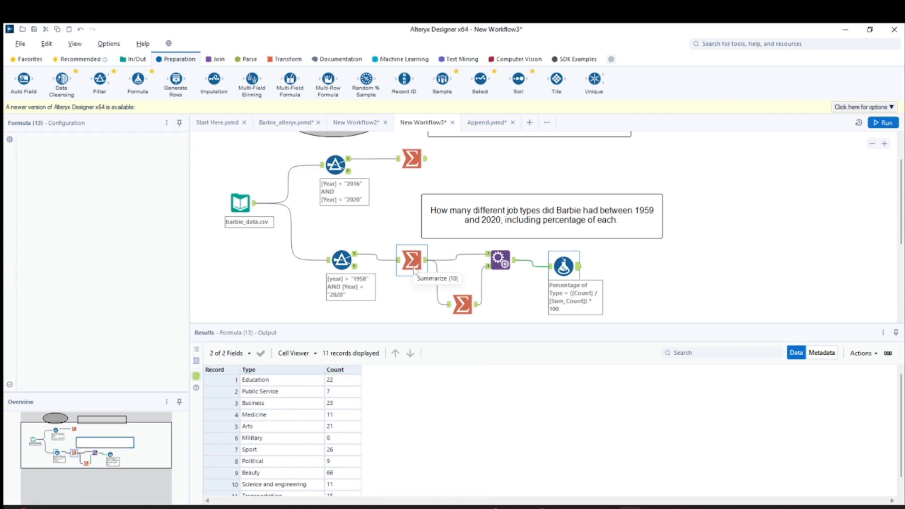
click(503, 265)
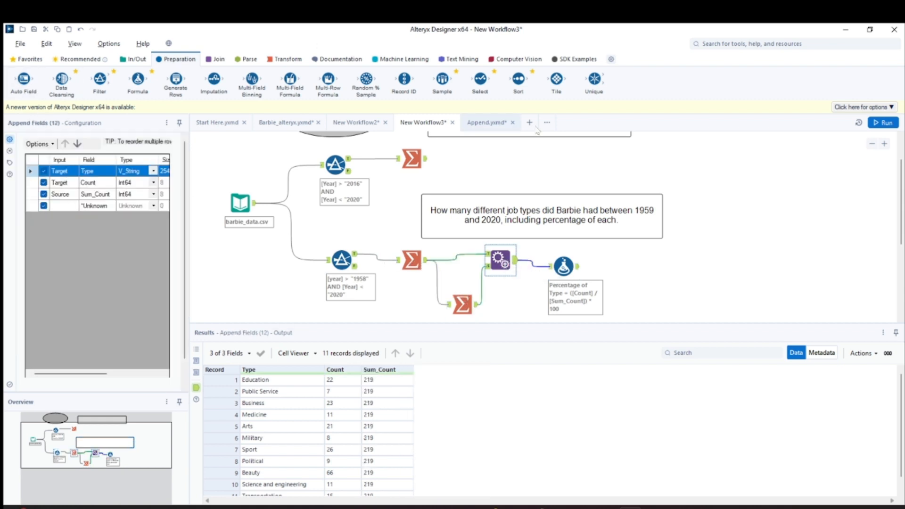
click(564, 267)
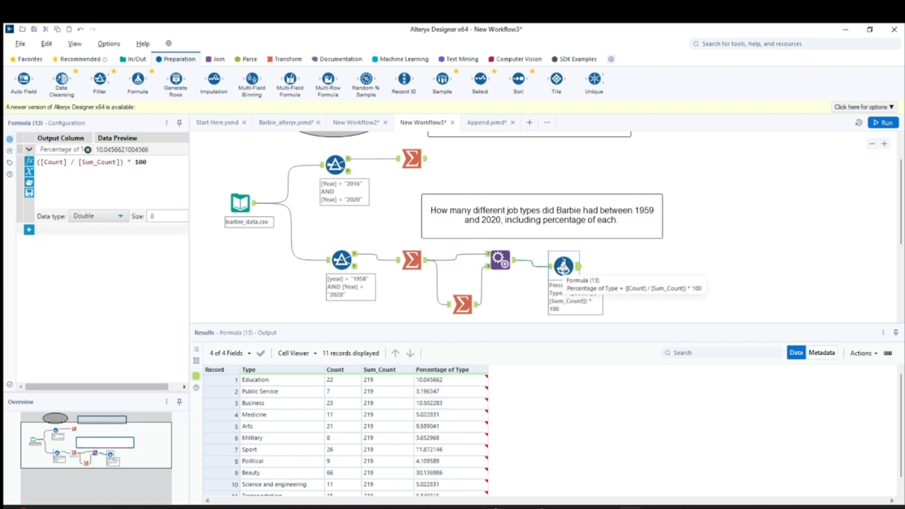